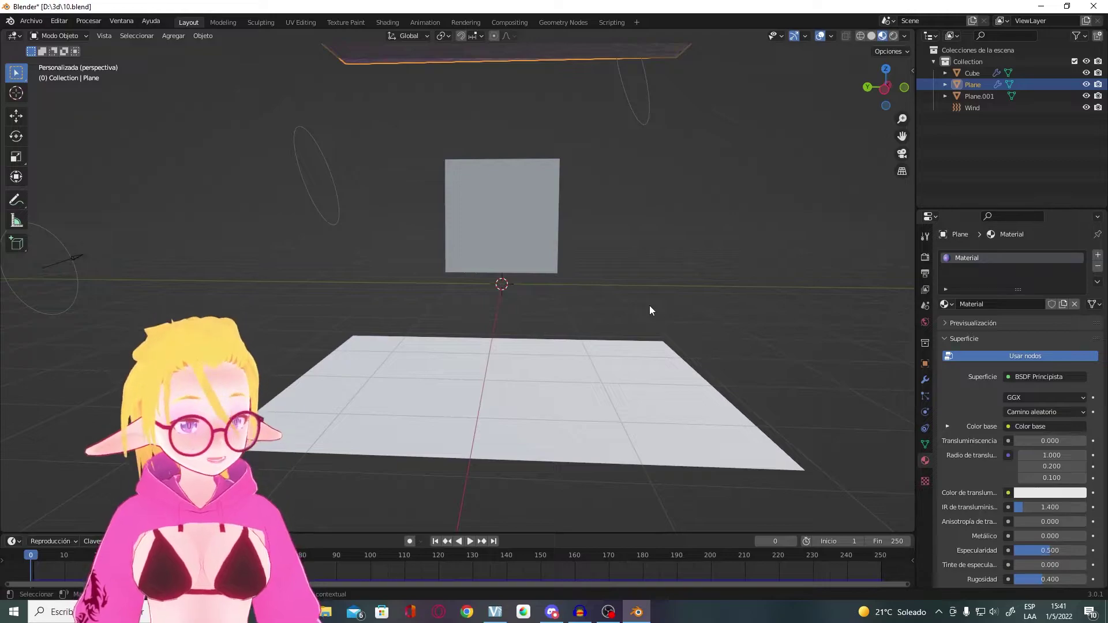
Step: Play the example cloth simulation and orbit to watch the purple fabric drape
key(space)
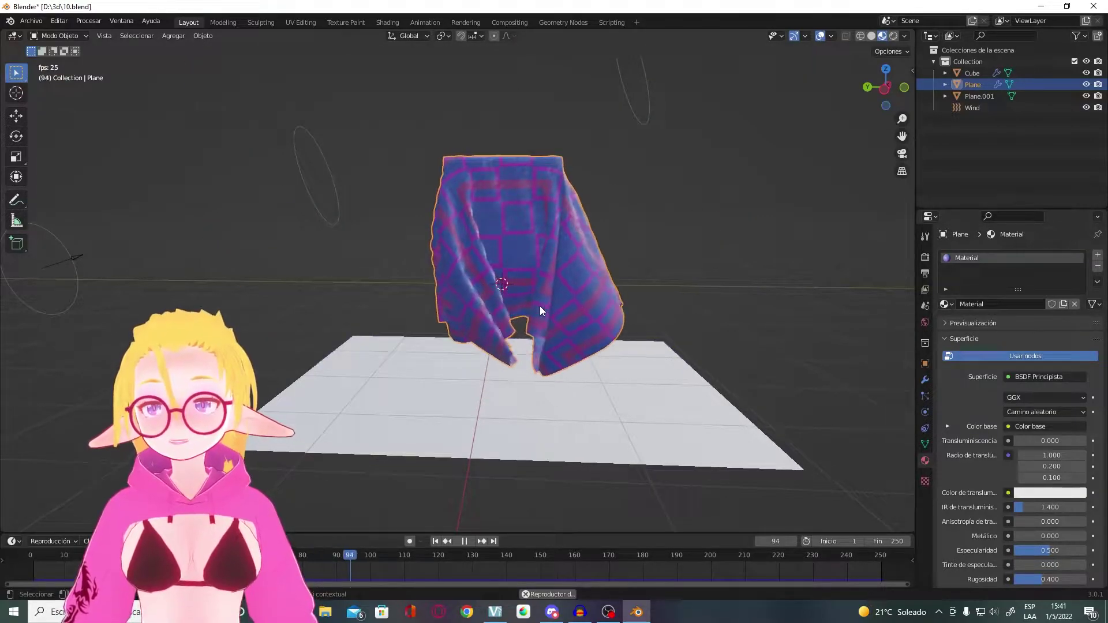
mouse_move(538, 306)
middle_down()
mouse_move(545, 321)
mouse_move(652, 320)
middle_up()
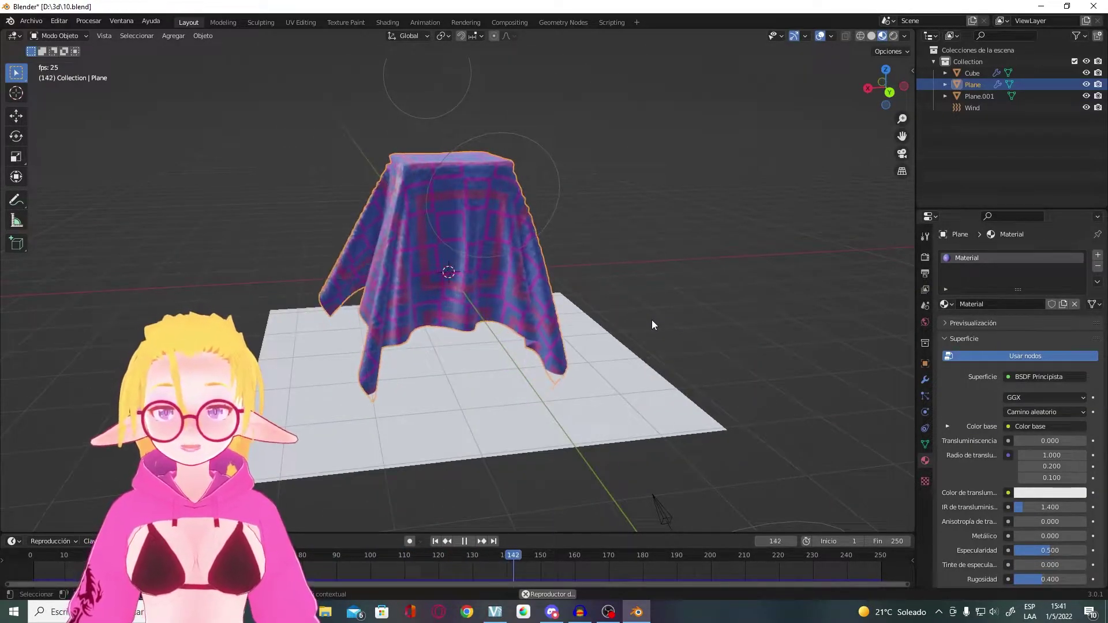
middle_drag(652, 319, 659, 307)
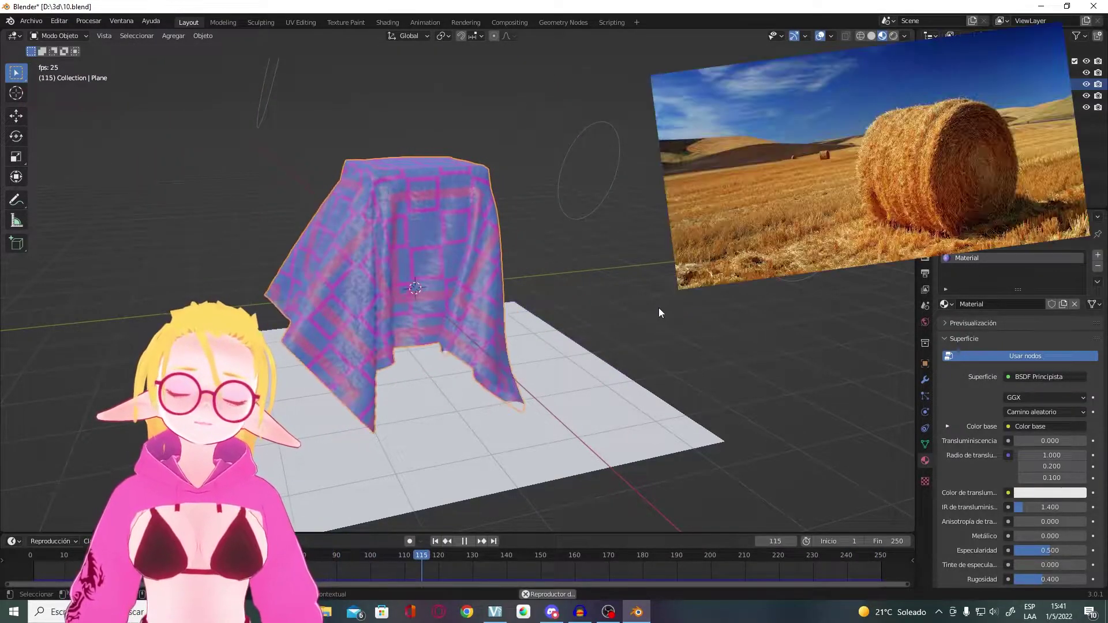
mouse_move(659, 307)
middle_down()
mouse_move(704, 397)
mouse_move(798, 383)
mouse_move(708, 325)
middle_up()
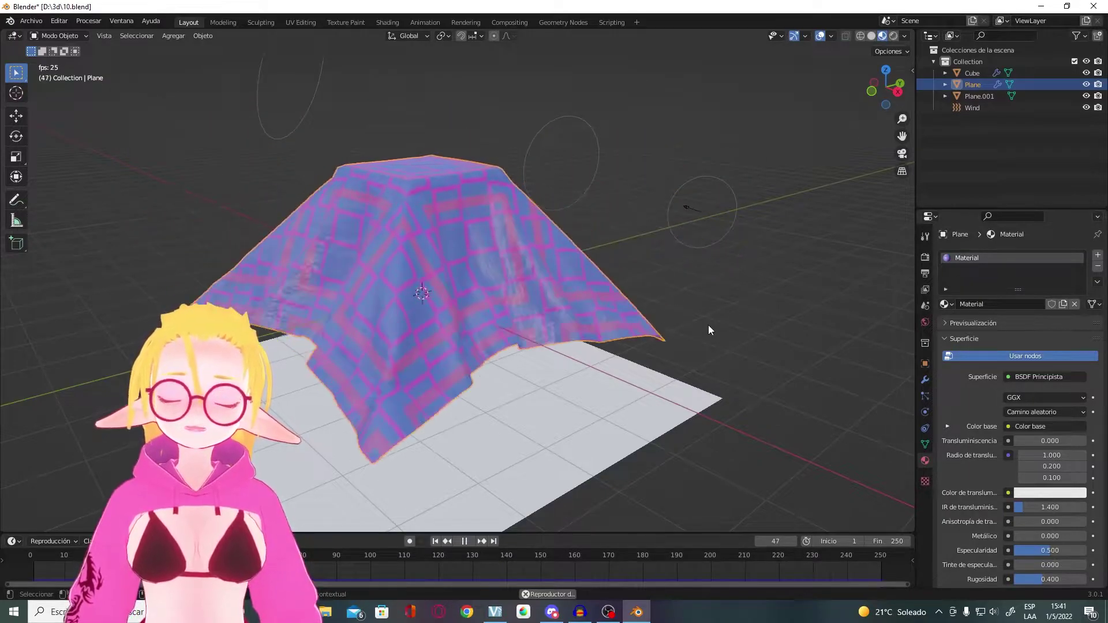
Step: View the cloth from another angle, zoom out and select every object in the scene
middle_drag(619, 320, 29, 93)
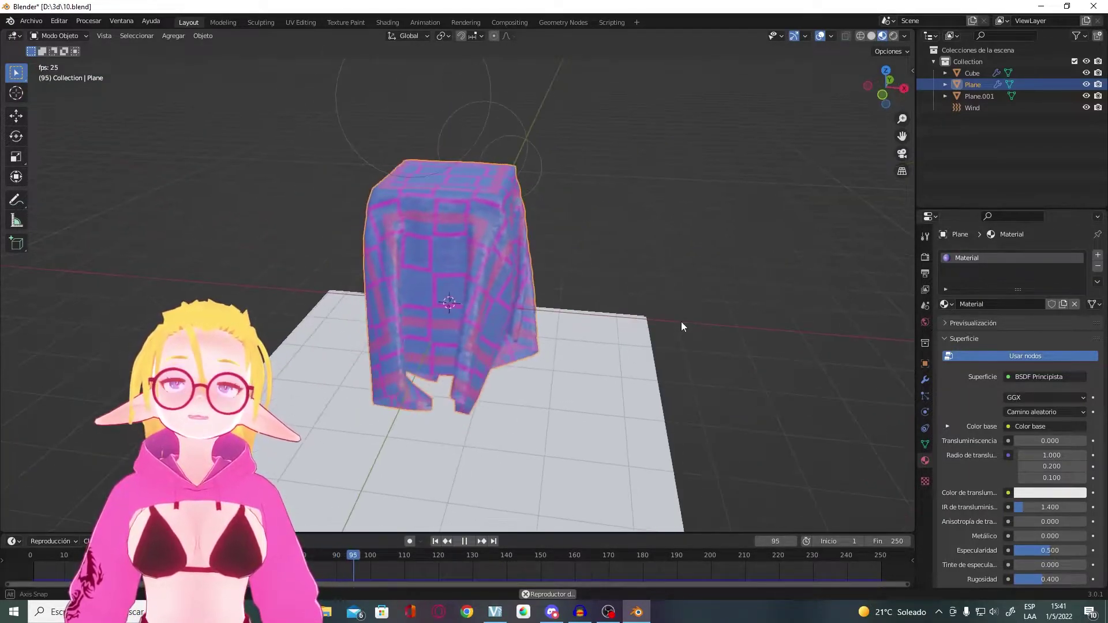
scroll(304, 215, down, 5)
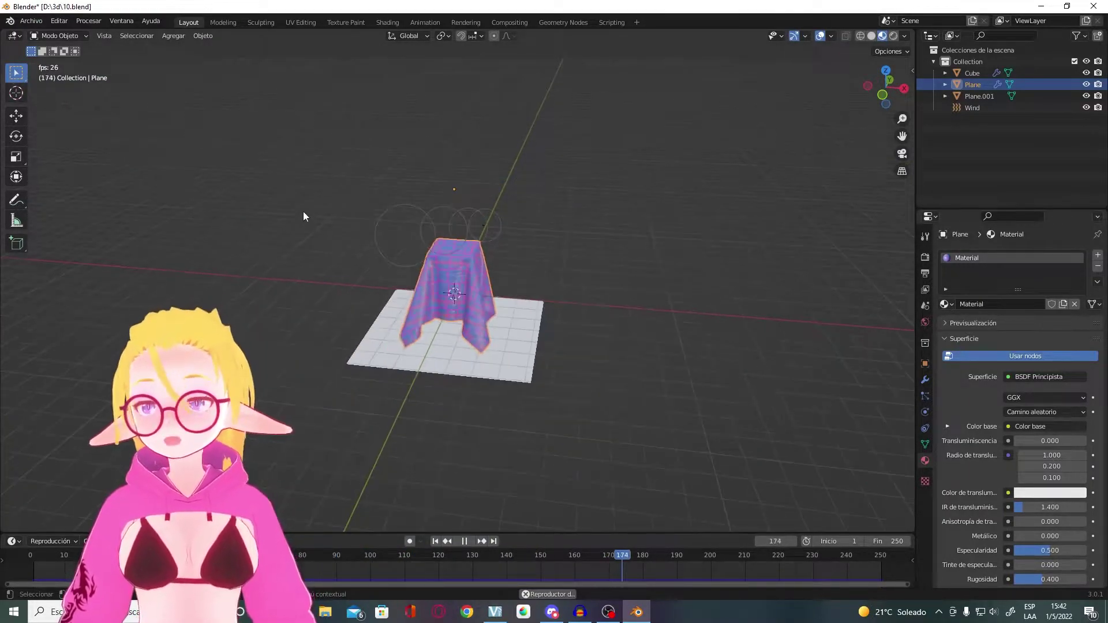
middle_drag(304, 215, 346, 230)
drag(235, 161, 796, 358)
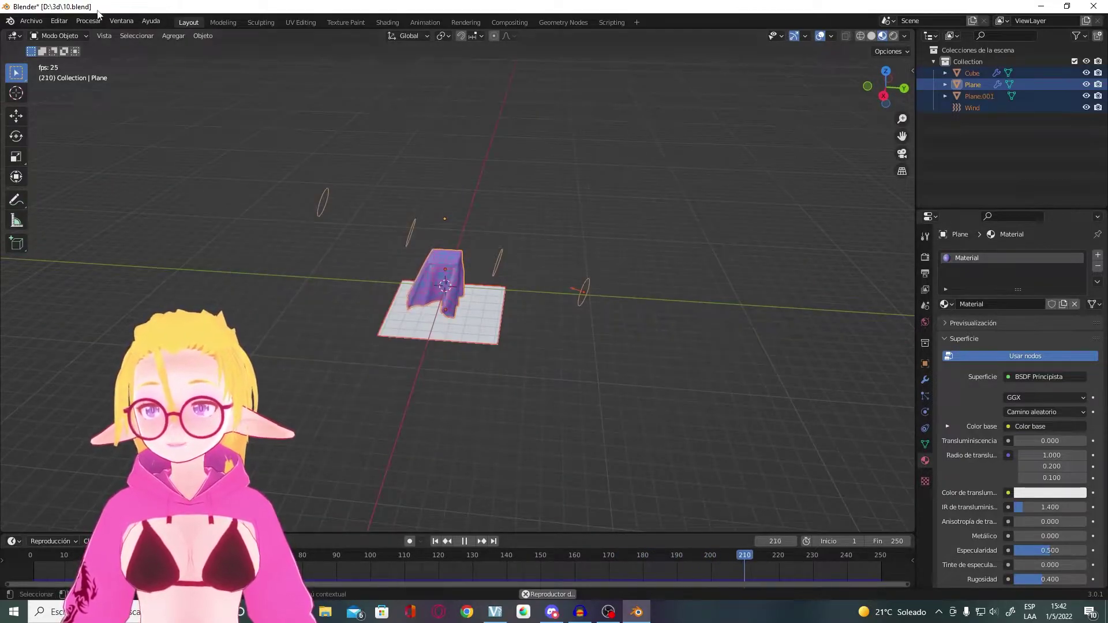
click(32, 21)
Step: Start a new General scene and delete its cube, camera and light
click(179, 36)
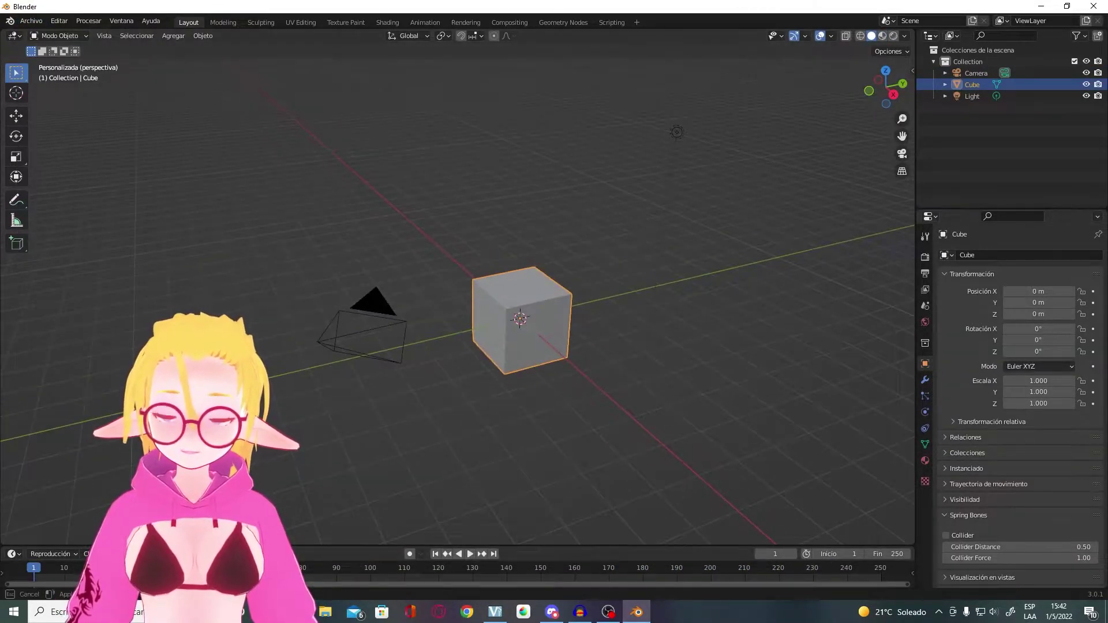
drag(301, 469, 731, 154)
key(Delete)
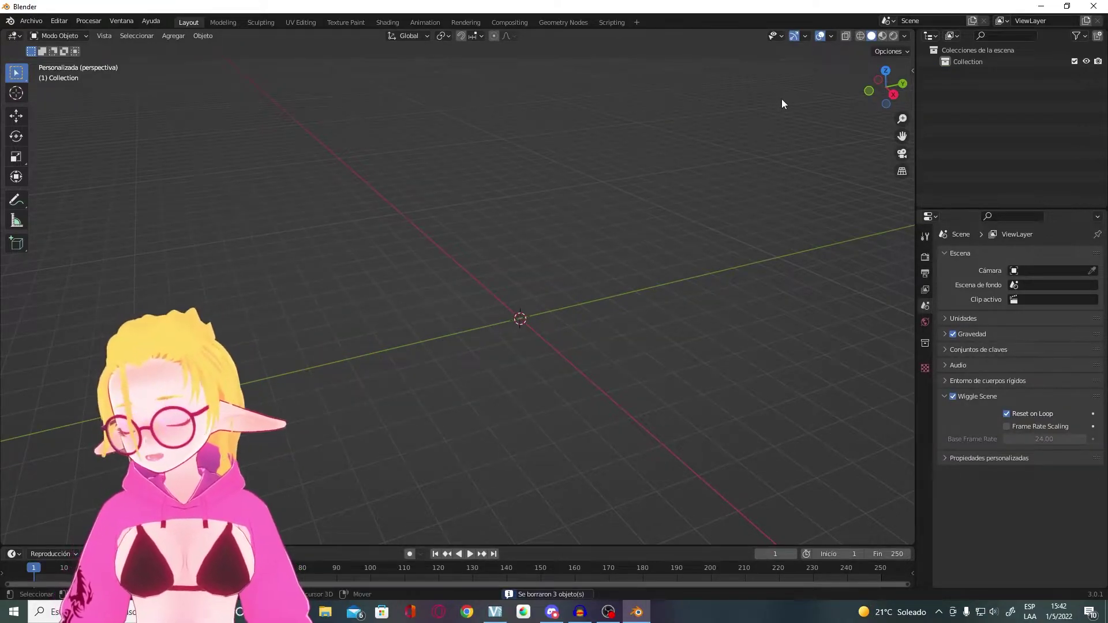
Step: Add a mesh plane scaled up to 3.502 and view it from the front
key(shift+a)
click(818, 98)
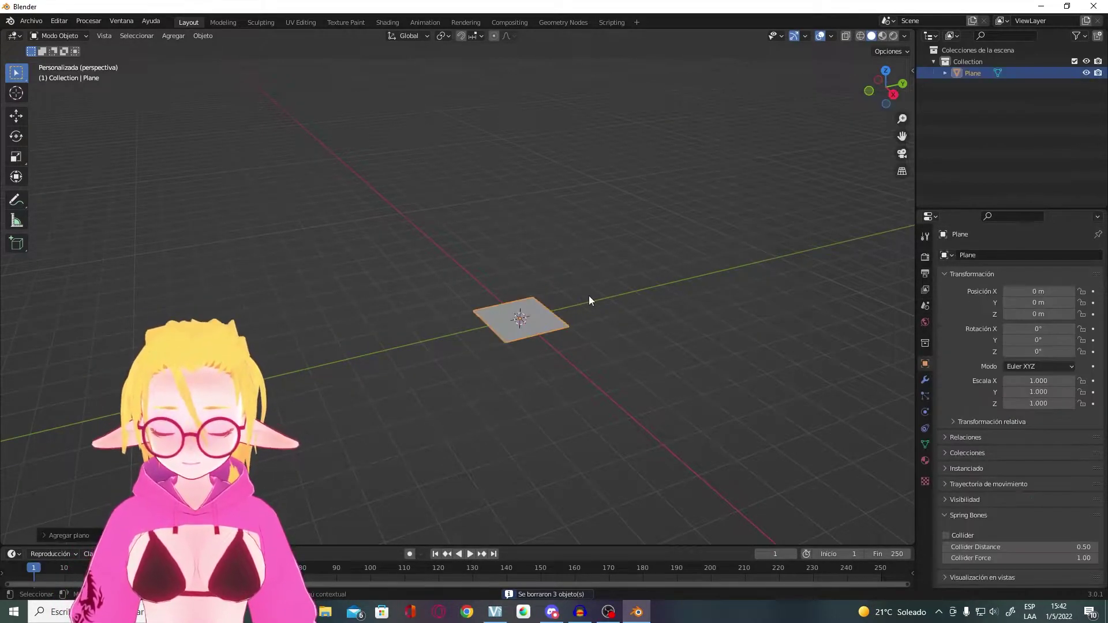
key(s)
click(870, 301)
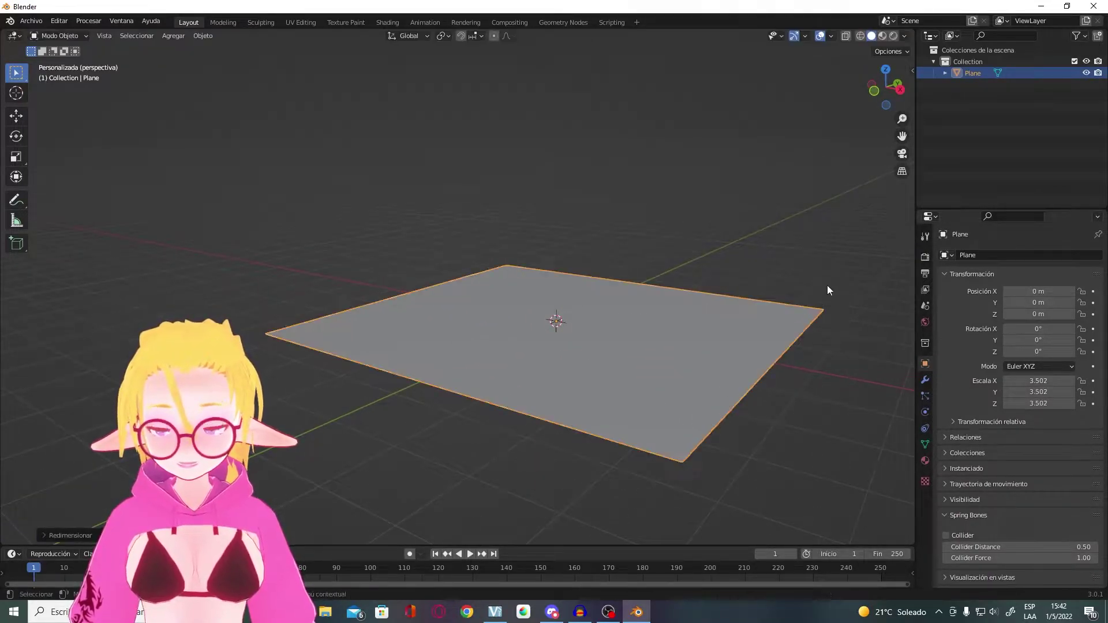
middle_drag(826, 285, 703, 339)
scroll(702, 340, down, 3)
middle_drag(608, 414, 667, 373)
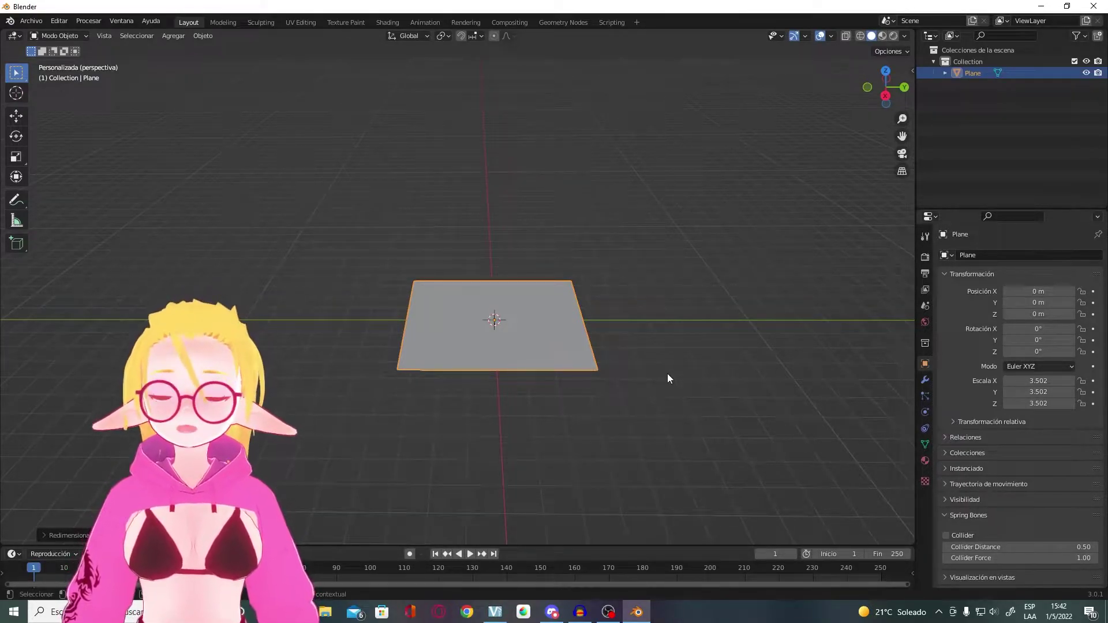
Step: Give the plane Cloth (Ropa) physics from the Physics properties
click(925, 412)
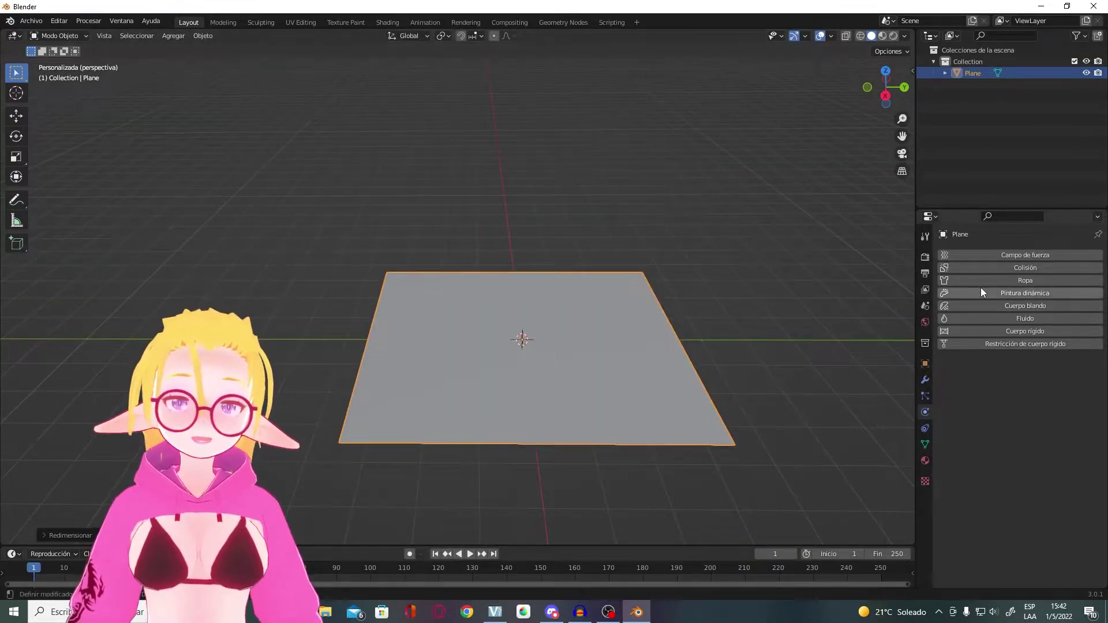
click(959, 281)
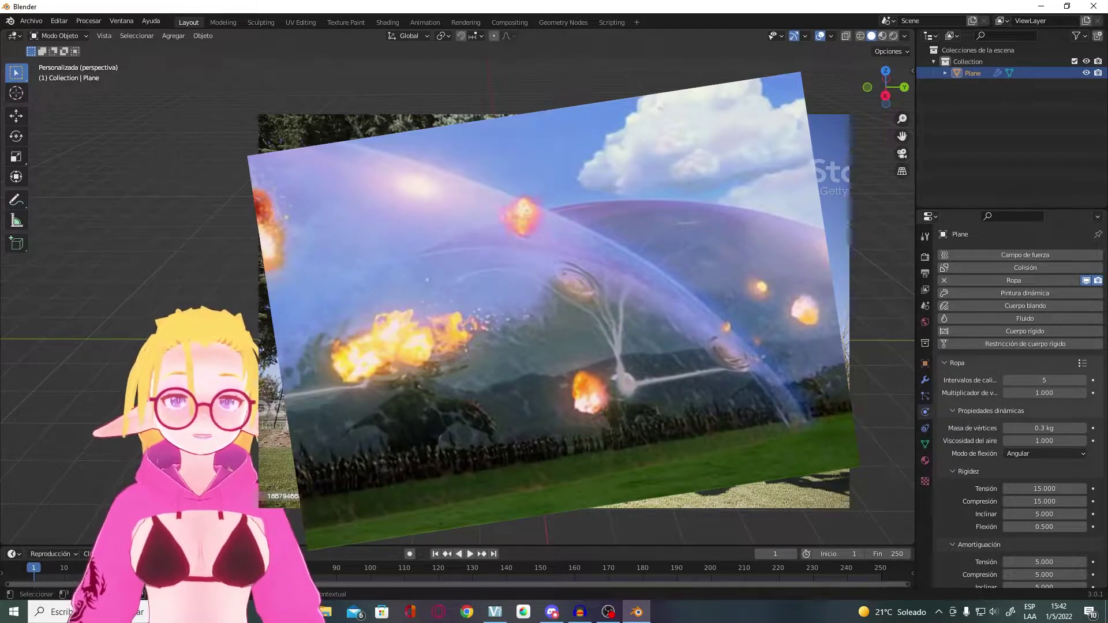
scroll(1015, 339, down, 3)
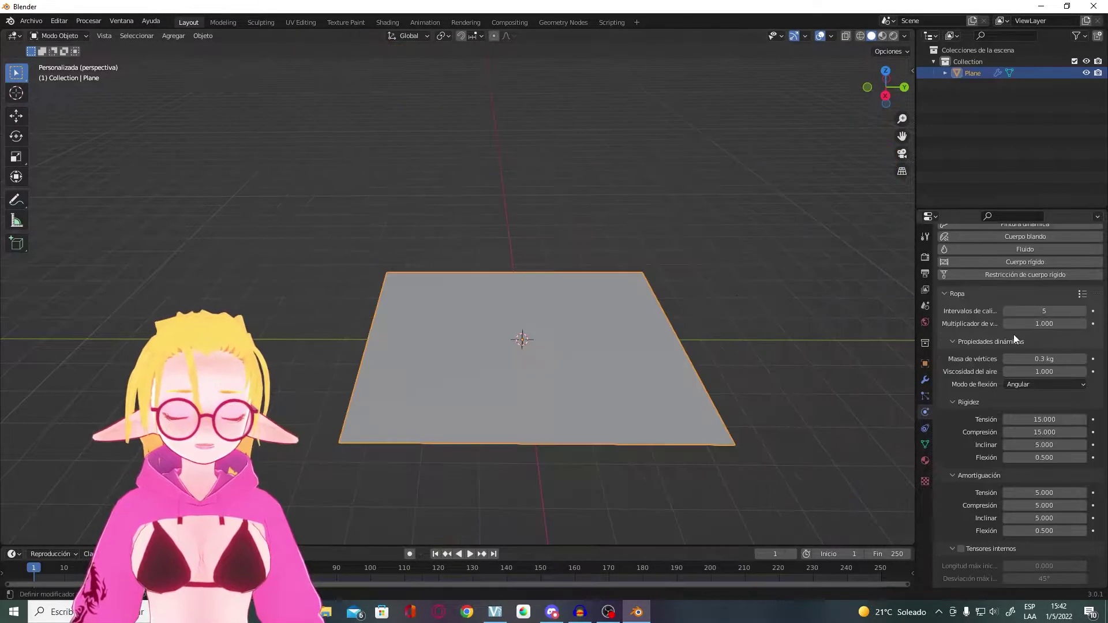
Step: Enable cloth self-collision under Colisiones, keeping 5.000 friction and 0.015 m distance
drag(921, 310, 638, 309)
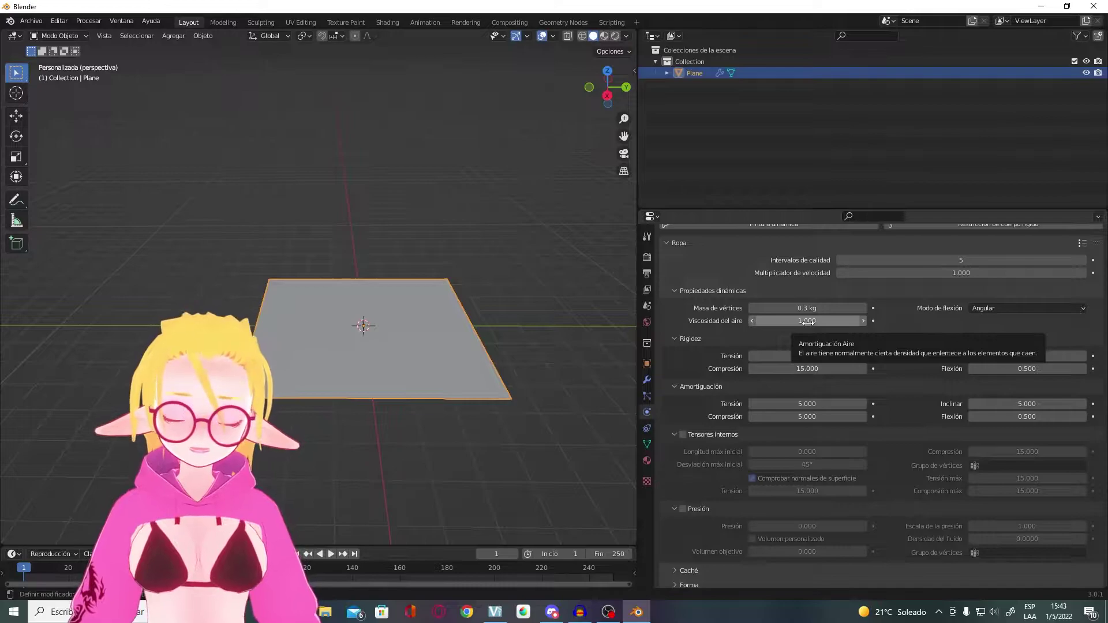
scroll(808, 322, down, 2)
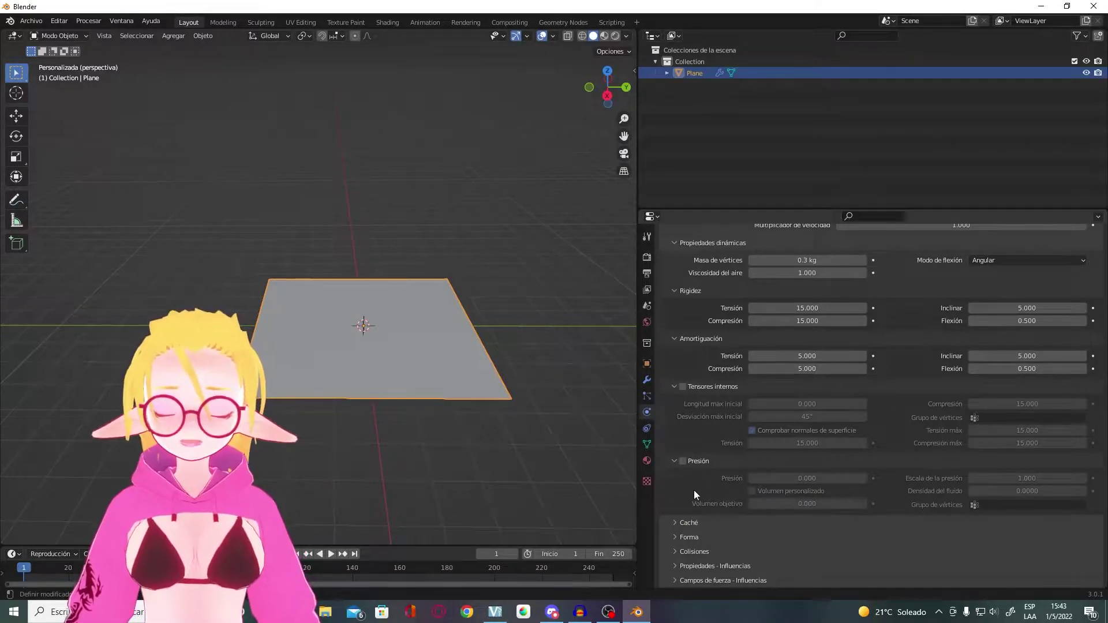
click(678, 555)
scroll(805, 473, down, 5)
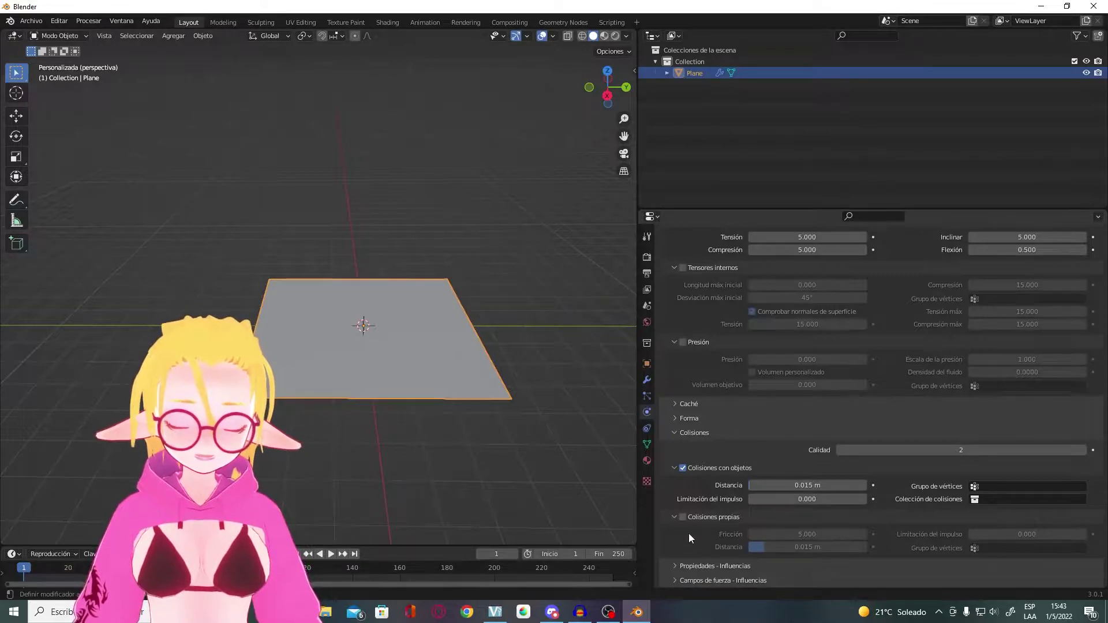
click(683, 517)
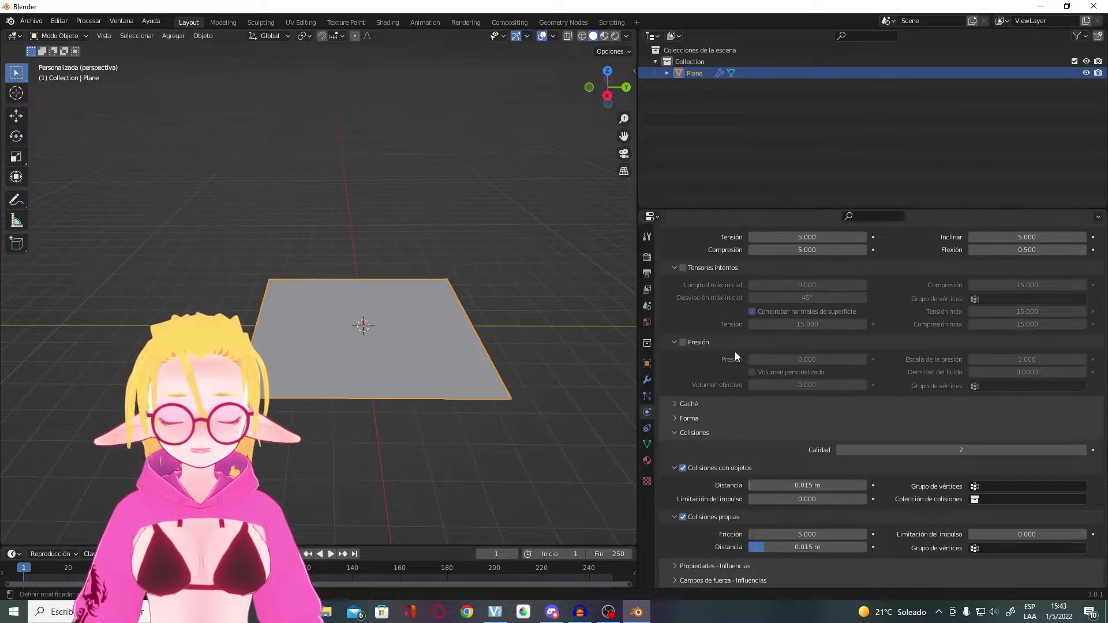
scroll(735, 351, up, 5)
scroll(735, 351, up, 5)
drag(638, 299, 891, 299)
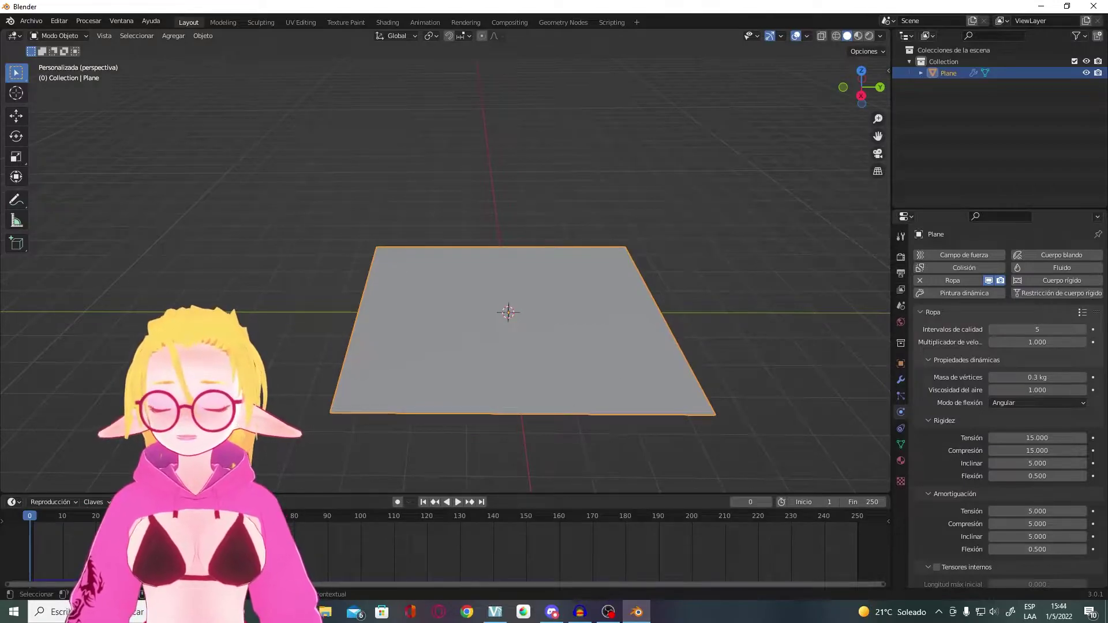
scroll(432, 439, down, 2)
scroll(503, 382, down, 2)
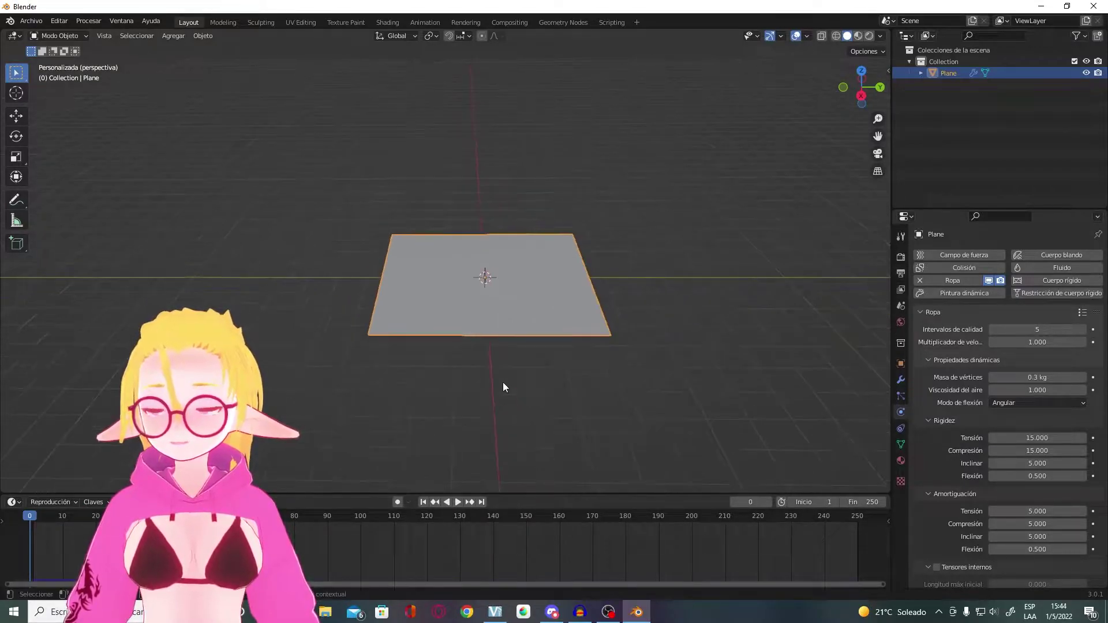
scroll(504, 382, down, 1)
key(space)
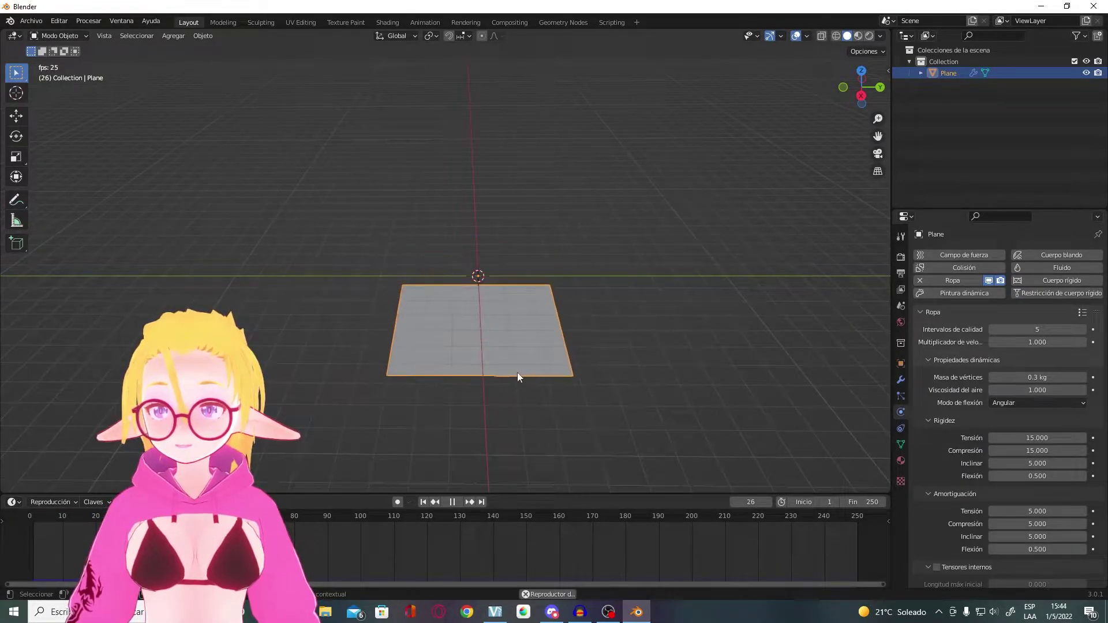
scroll(524, 376, up, 1)
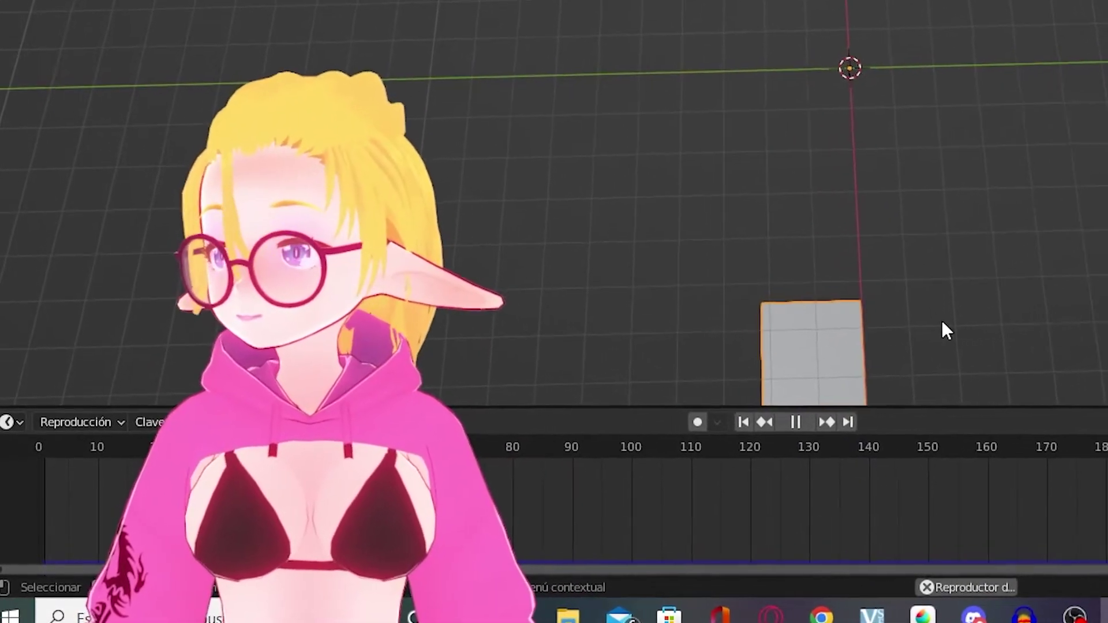
key(space)
key(shift+Left)
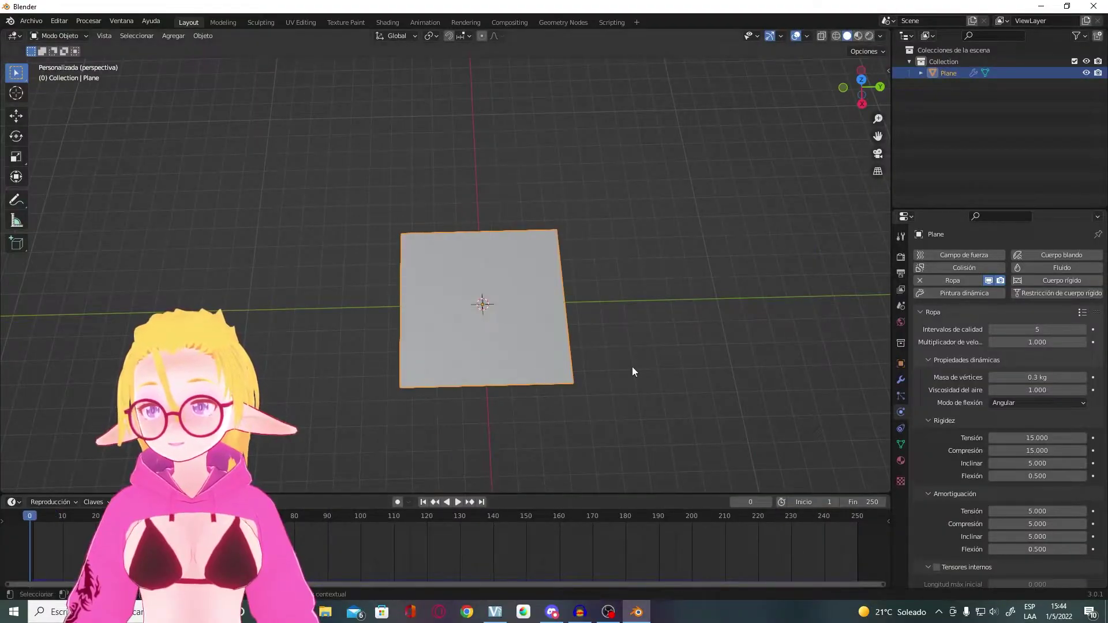
mouse_move(632, 371)
middle_down()
mouse_move(572, 171)
mouse_move(555, 233)
middle_up()
key(space)
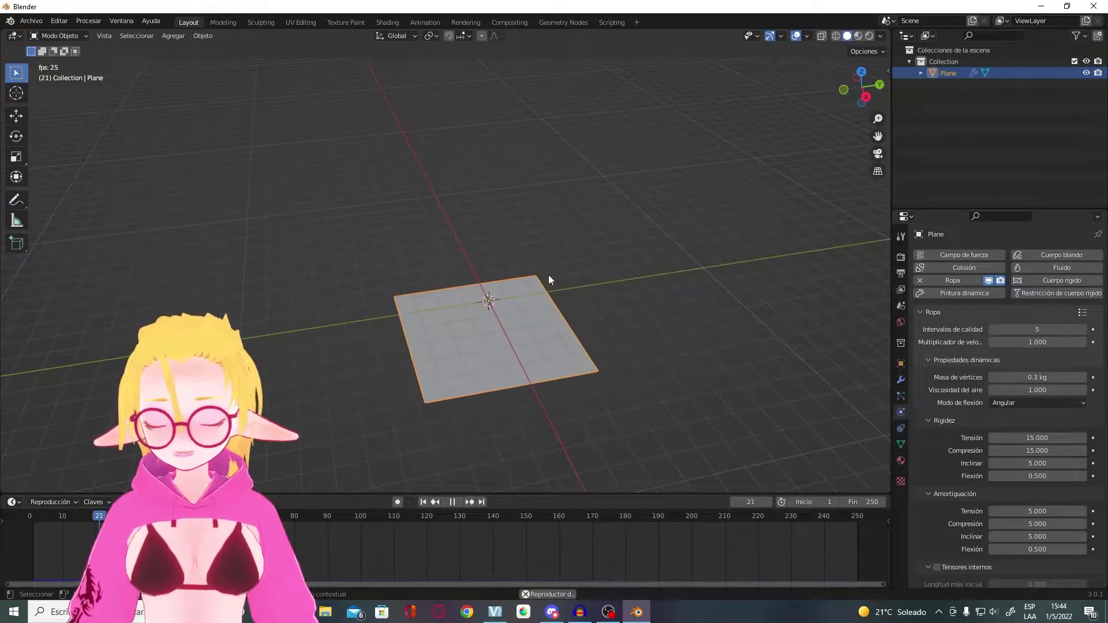
mouse_move(533, 275)
middle_down()
mouse_move(525, 281)
mouse_move(563, 212)
mouse_move(573, 216)
mouse_move(532, 245)
mouse_move(308, 242)
middle_up()
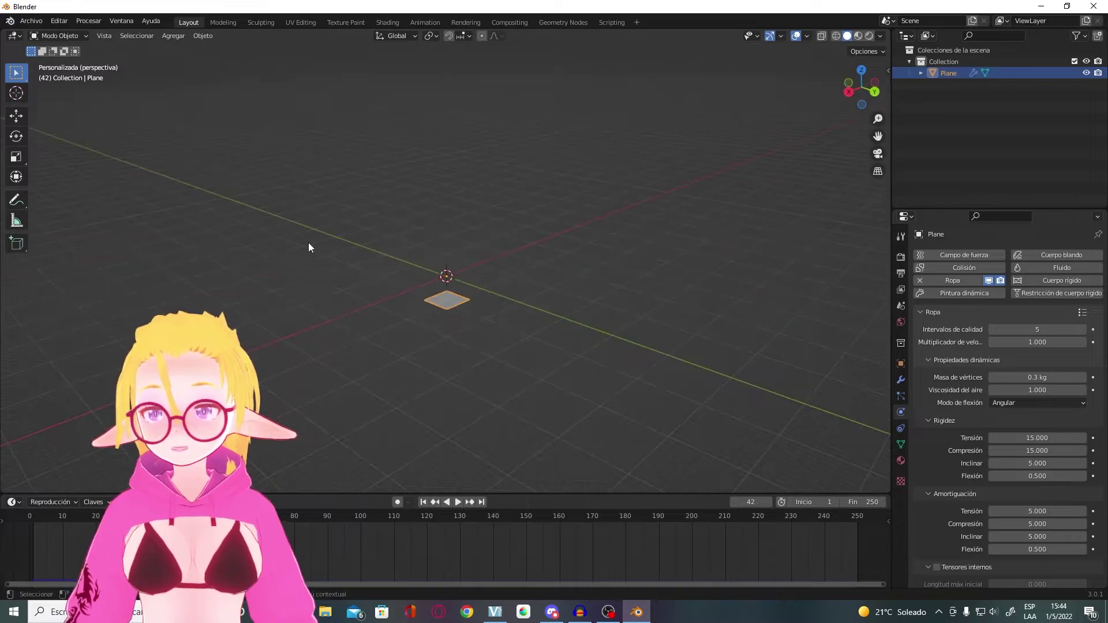
scroll(381, 287, up, 1)
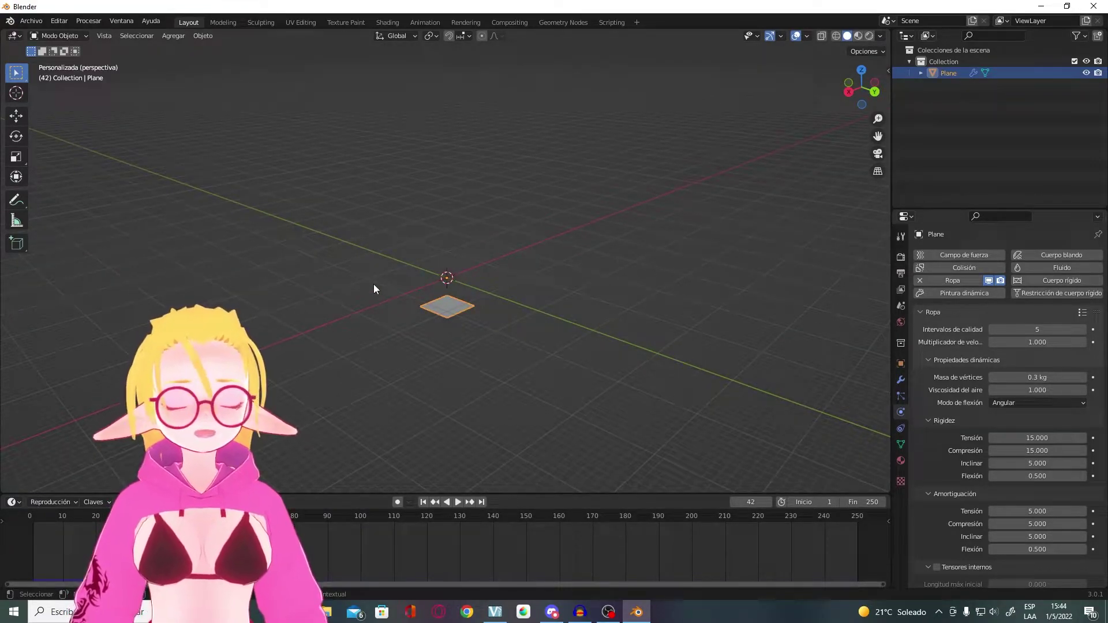
key(space)
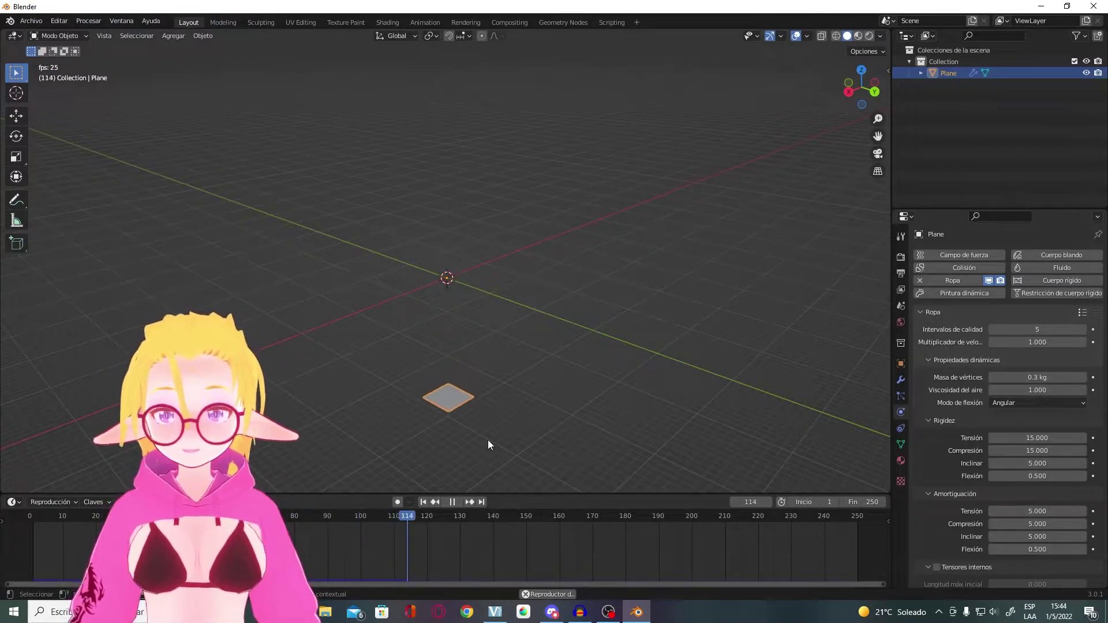
drag(440, 520, 21, 500)
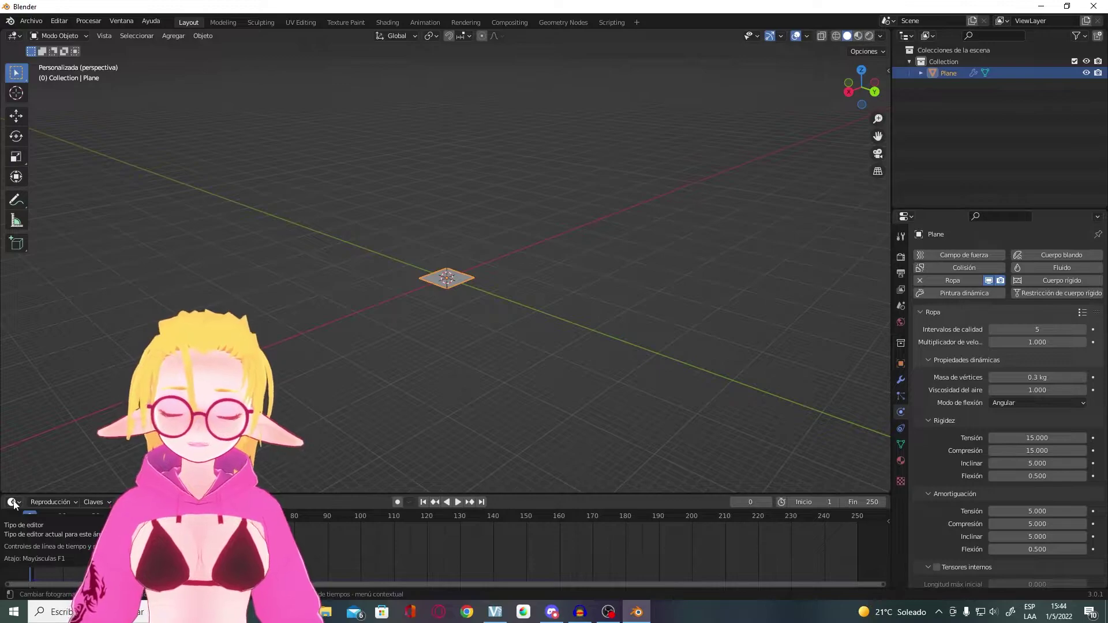
scroll(384, 381, up, 4)
Step: Add a second plane and enlarge it about 2.3 times
middle_drag(387, 362, 510, 321)
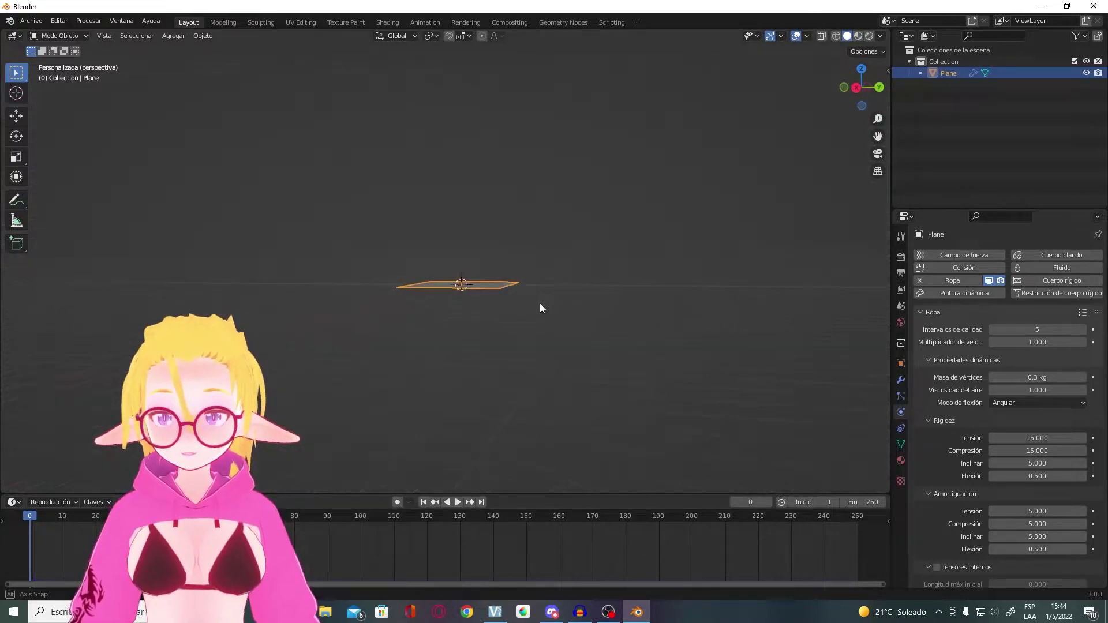
key(shift+a)
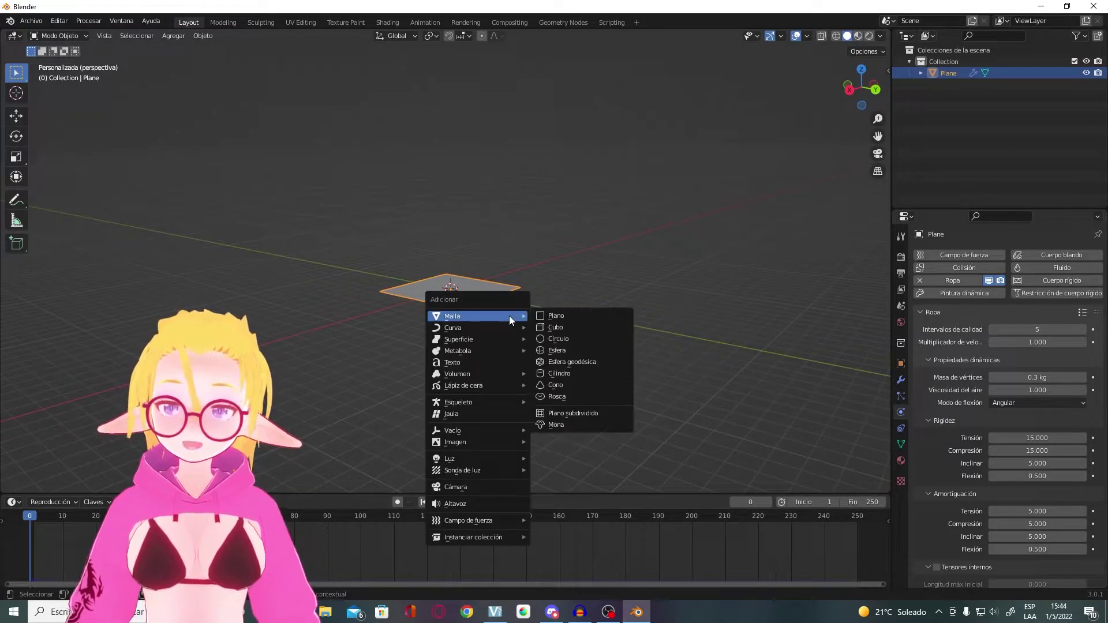
click(600, 313)
key(s)
key(z)
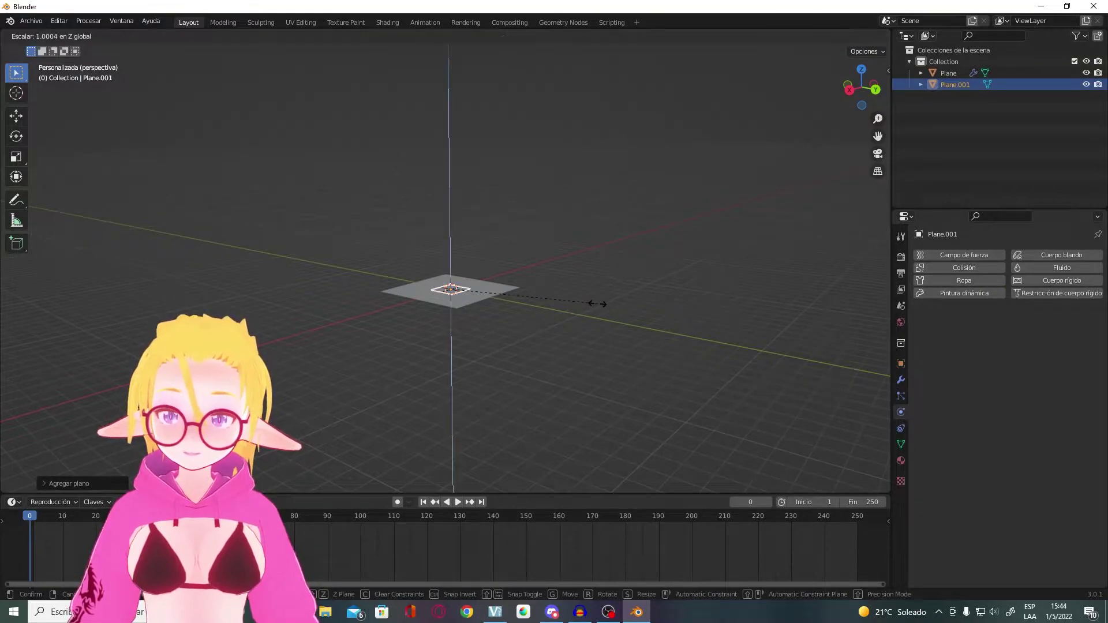
key(Escape)
key(s)
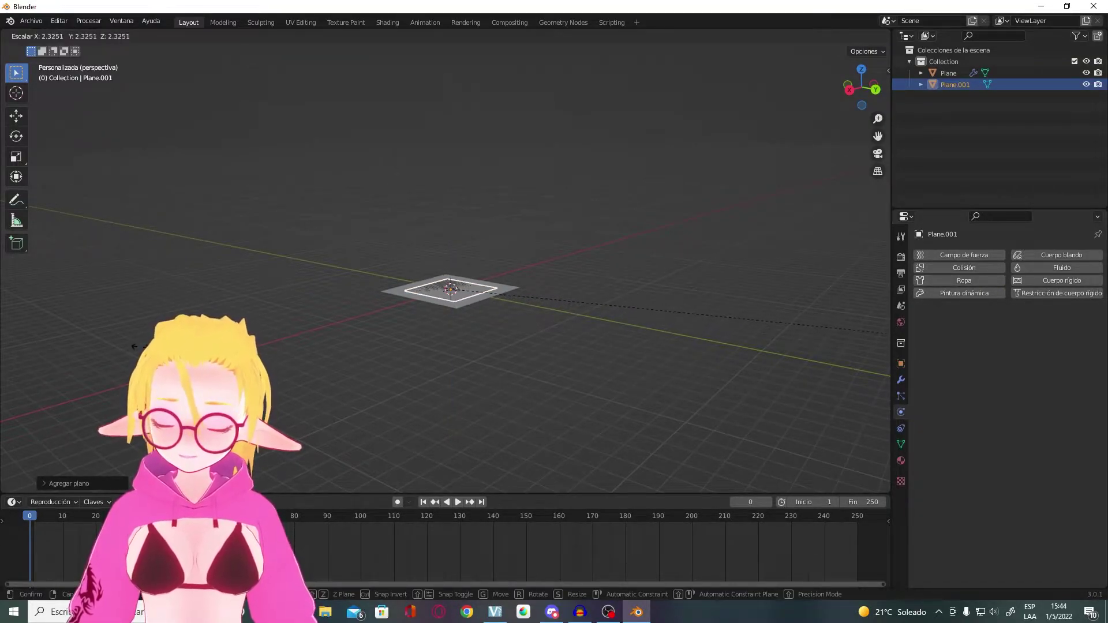
key(Return)
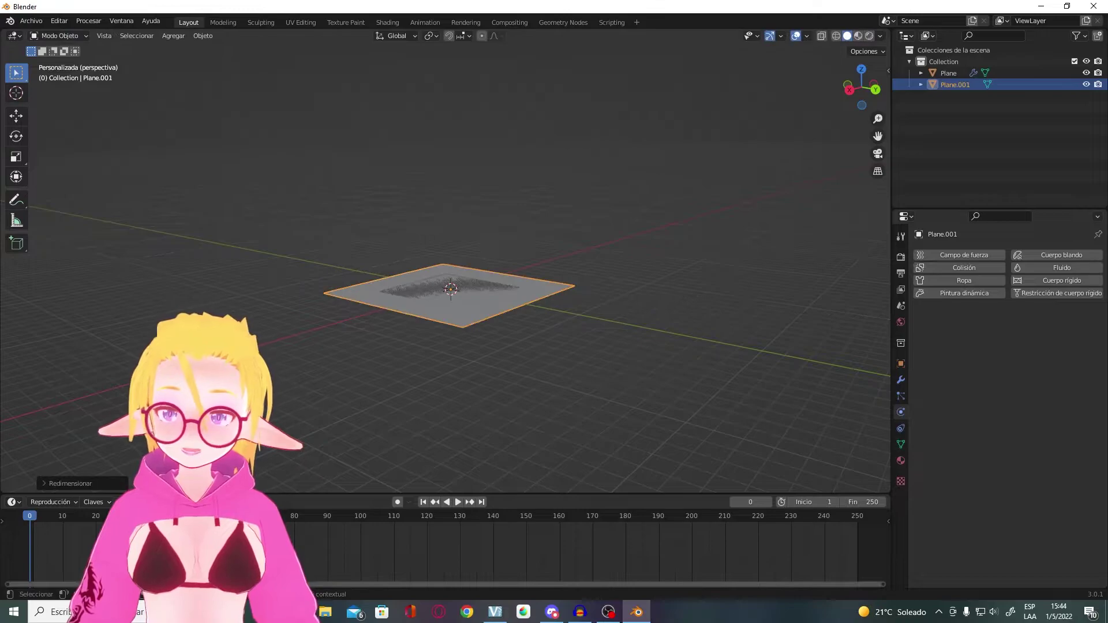
Step: Lower the enlarged plane about 0.7 m along Z beneath the cloth
key(g)
key(z)
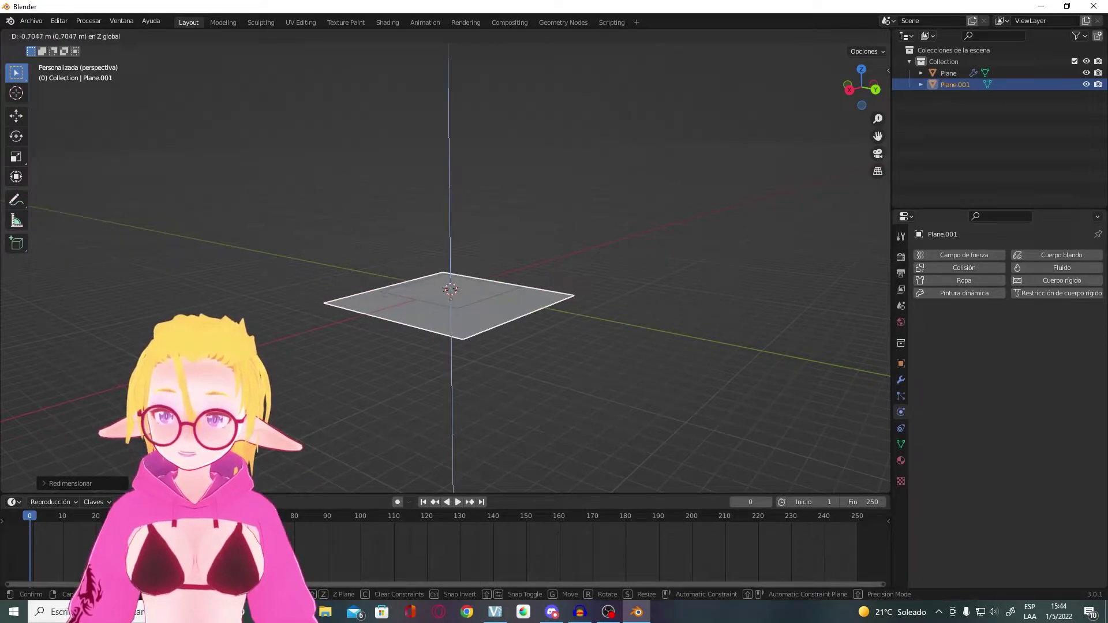
key(Return)
middle_drag(302, 313, 573, 349)
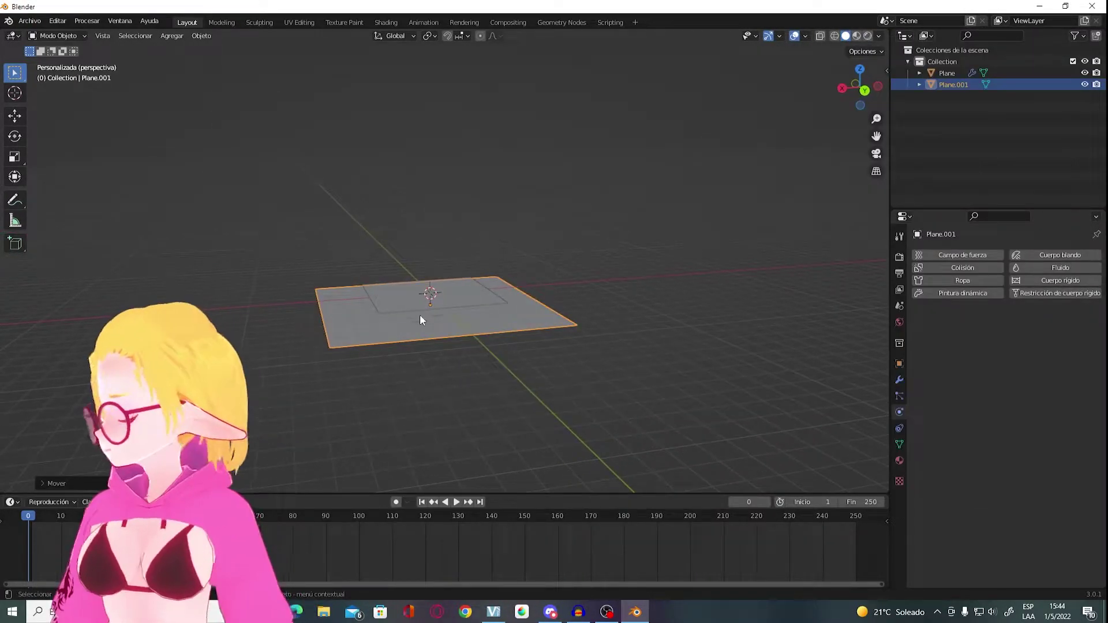
middle_drag(420, 314, 545, 316)
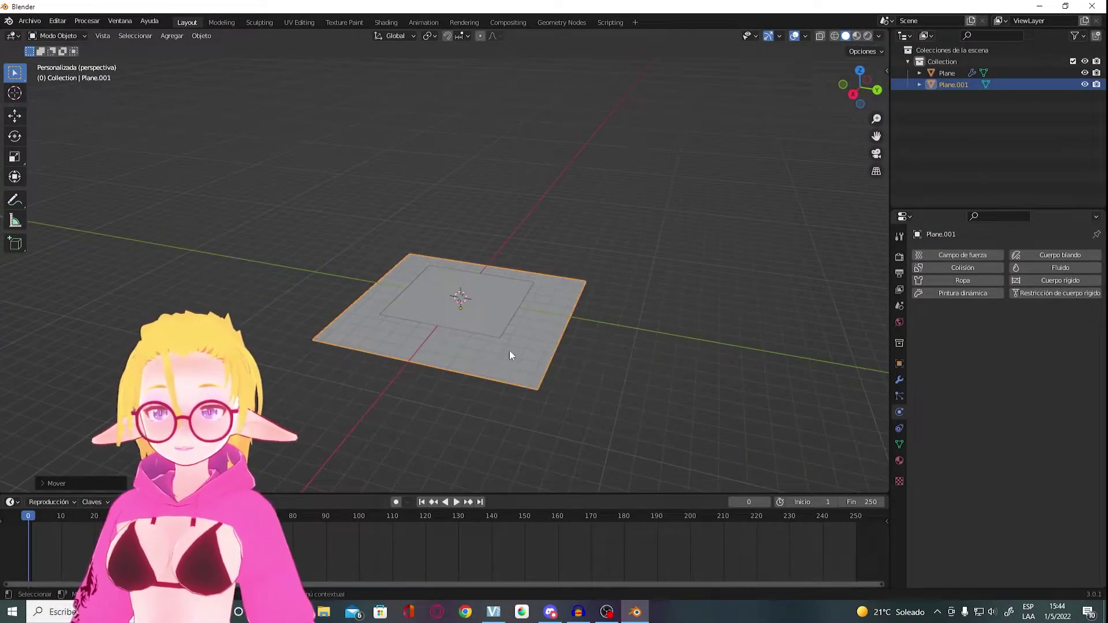
Step: Give Plane.001 collision physics, test the playback, then reset to frame 0
click(997, 268)
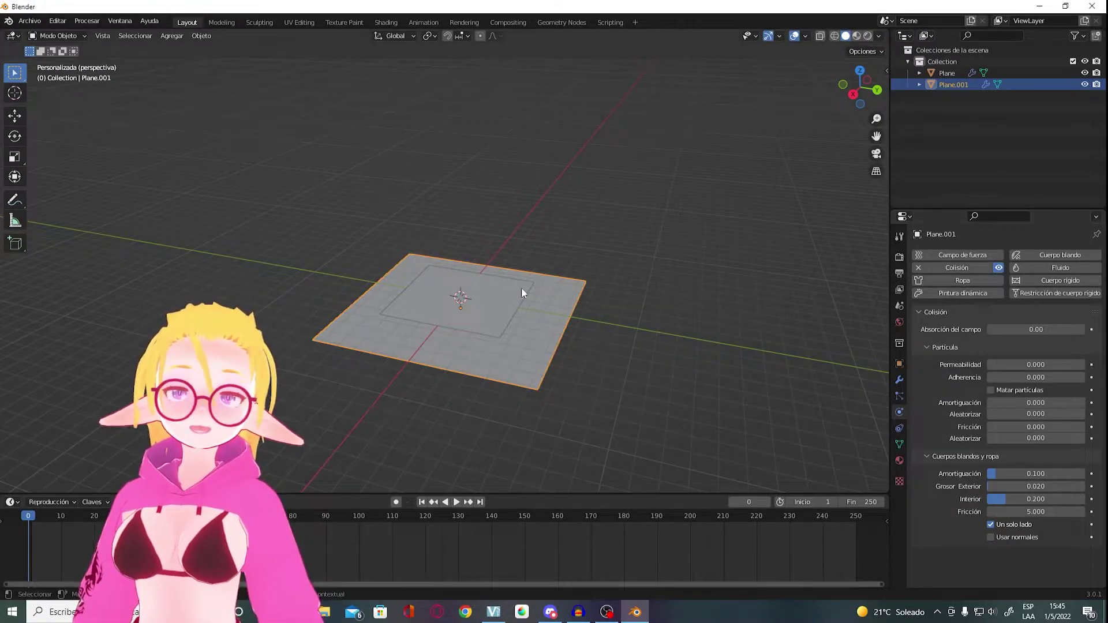
key(space)
mouse_move(598, 357)
middle_down()
mouse_move(674, 320)
mouse_move(704, 338)
mouse_move(698, 361)
middle_up()
key(space)
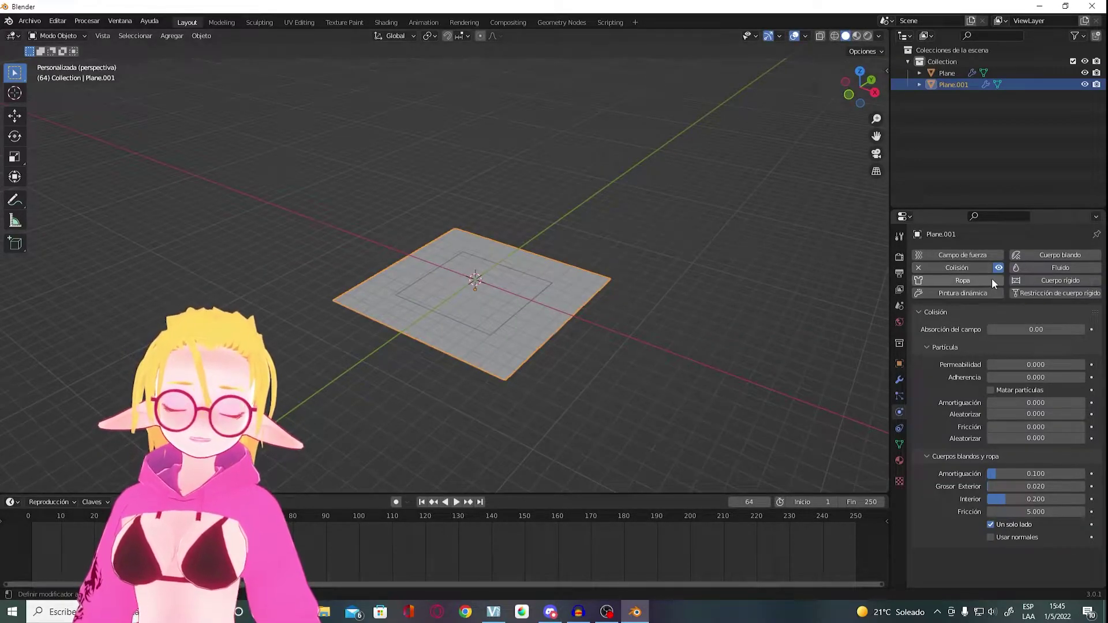
key(Escape)
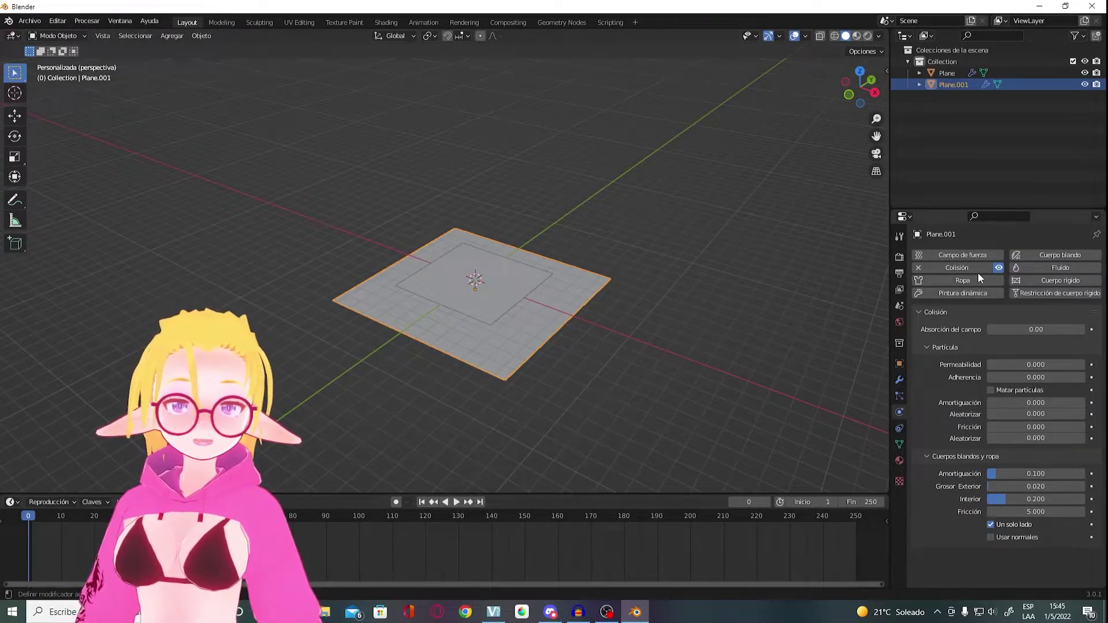
Step: Turn the lower plane's collision off and replay the animation from frame 0
click(973, 271)
mouse_move(745, 277)
middle_down()
mouse_move(725, 309)
mouse_move(741, 334)
middle_up()
key(space)
key(space)
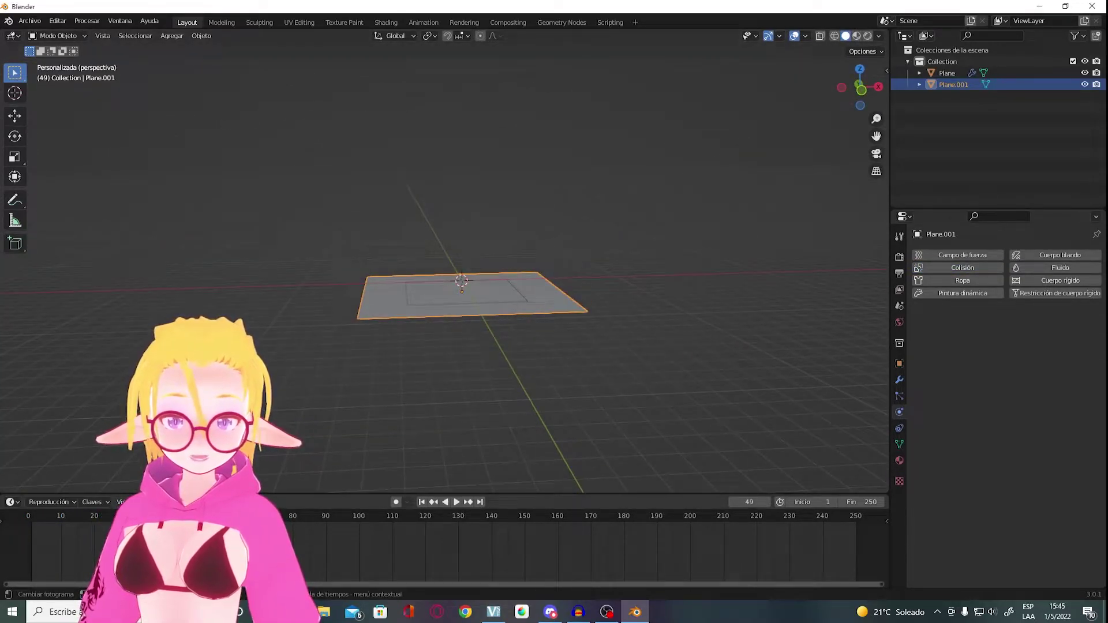
key(shift+Left)
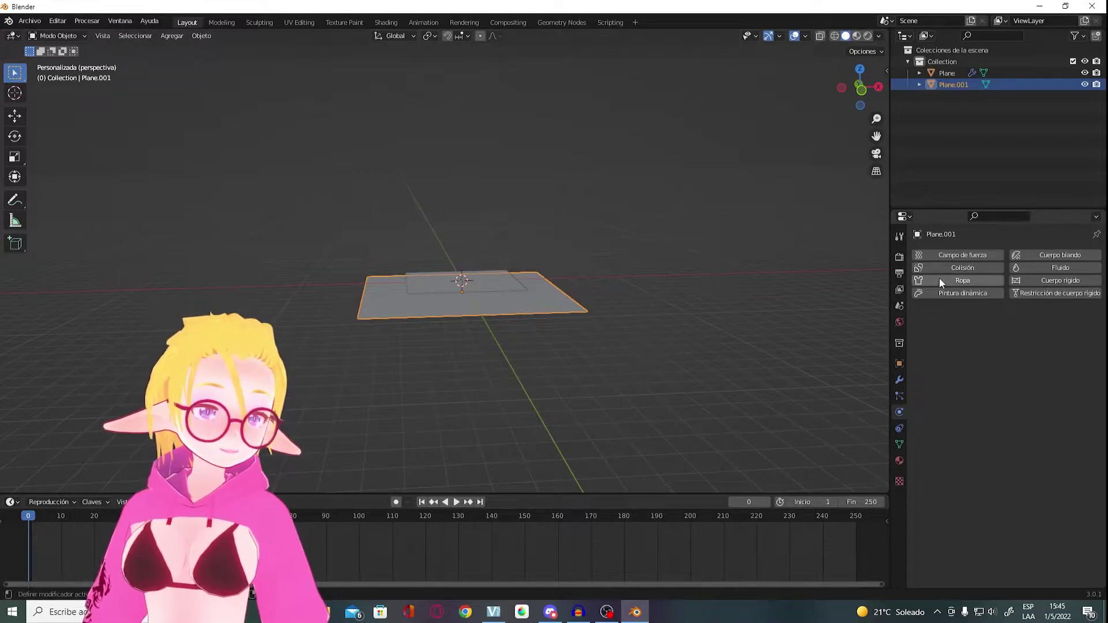
right_click(528, 309)
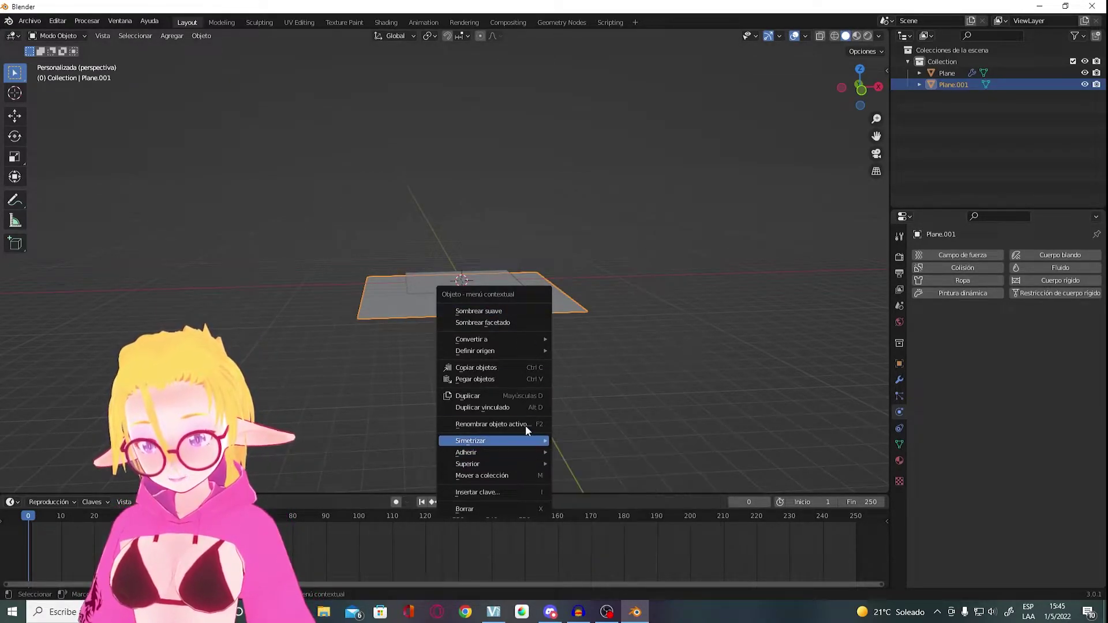
right_click(461, 300)
click(473, 310)
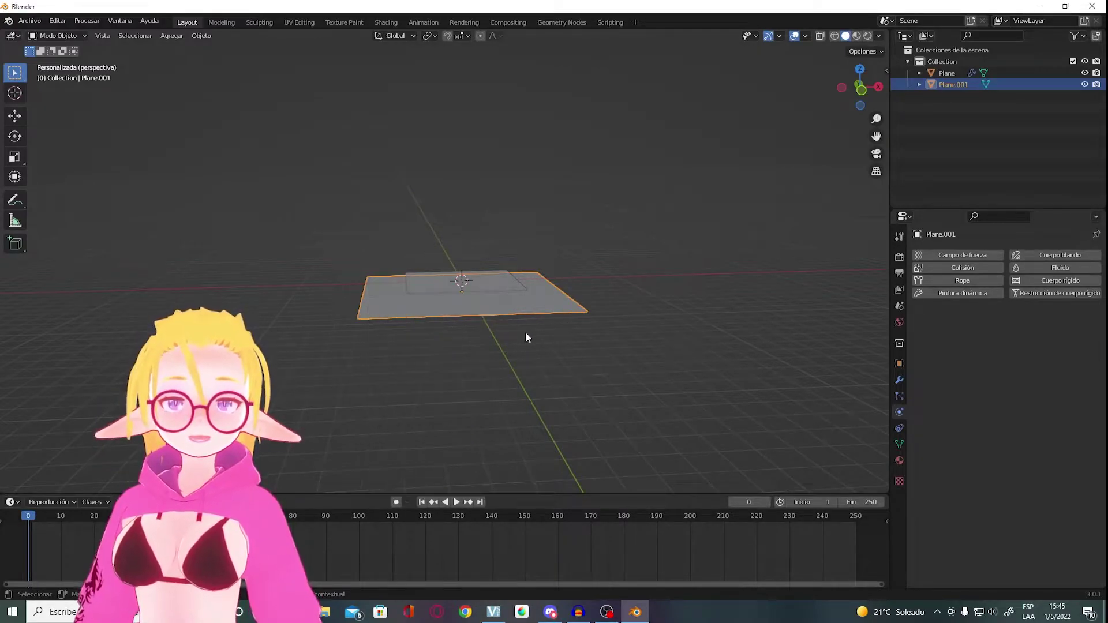
Step: Re-enable collision on Plane.001 and test that the cloth lands on it
click(979, 264)
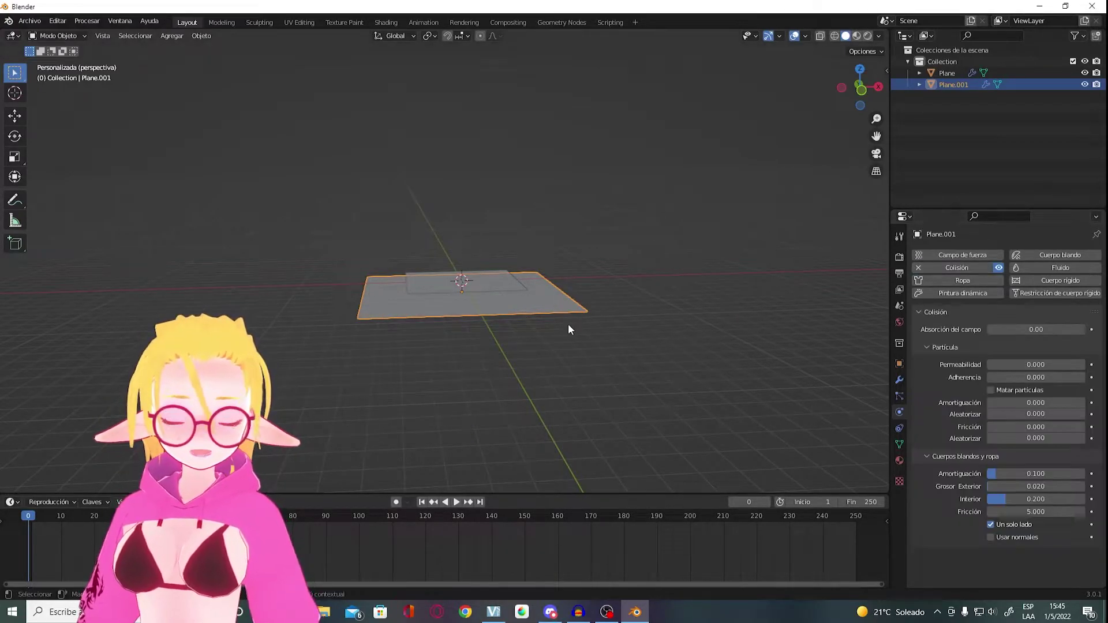
key(space)
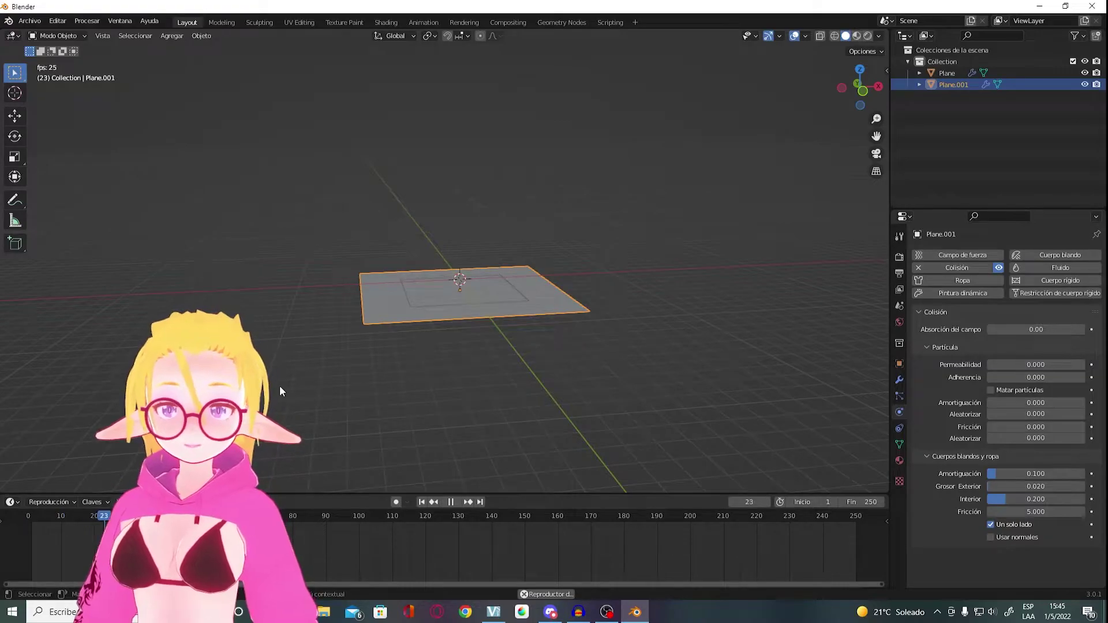
key(Escape)
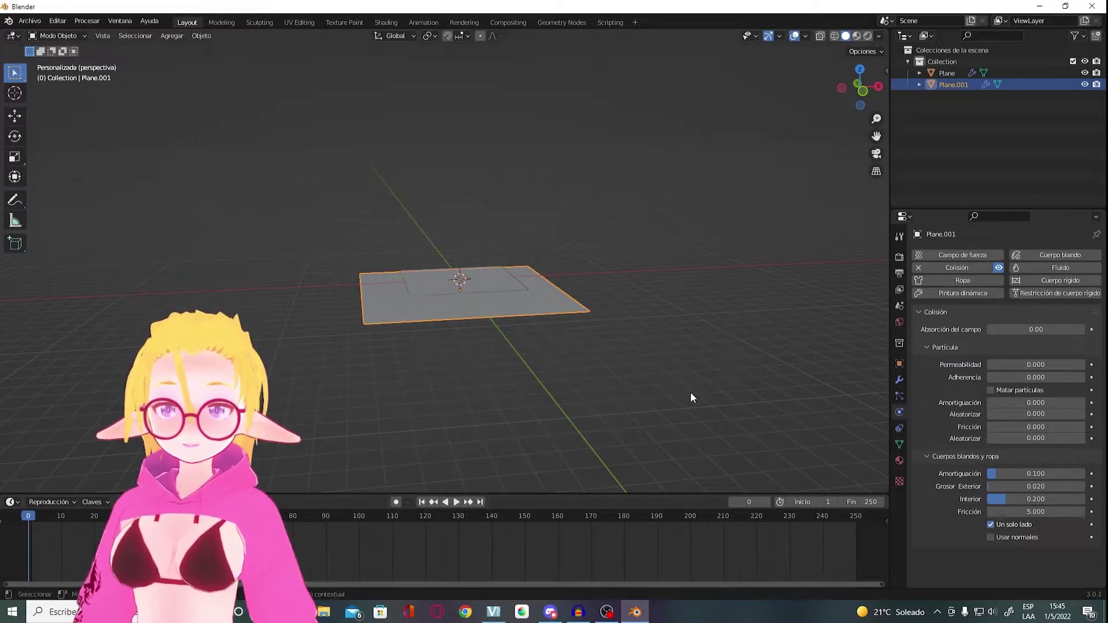
middle_drag(690, 393, 493, 345)
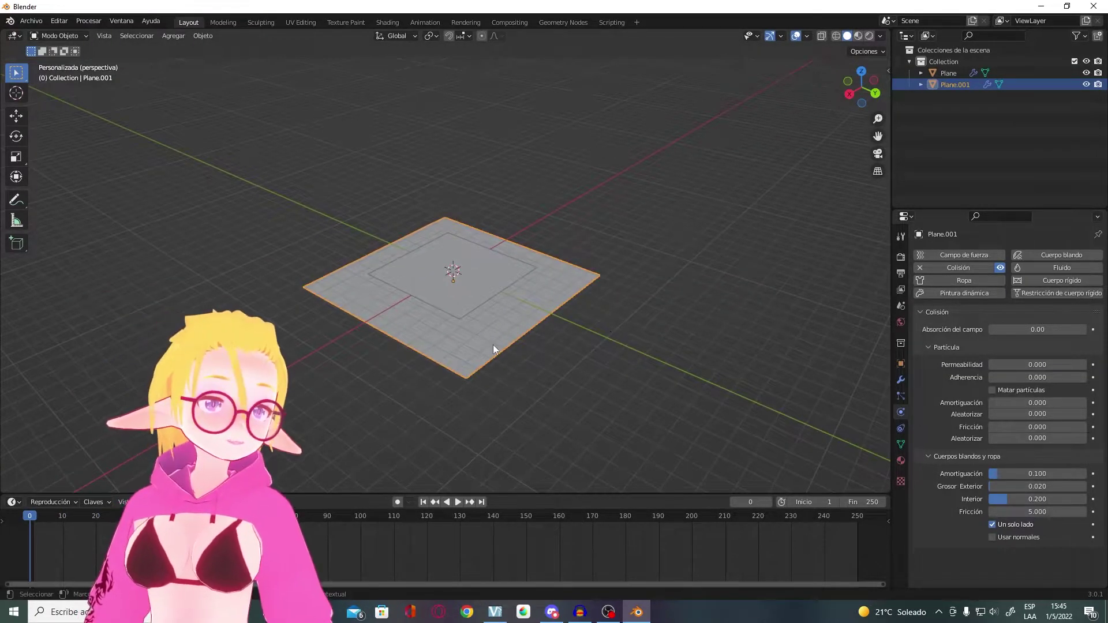
Step: Add a UV sphere and raise it along Z between the lower plane and cloth
click(64, 36)
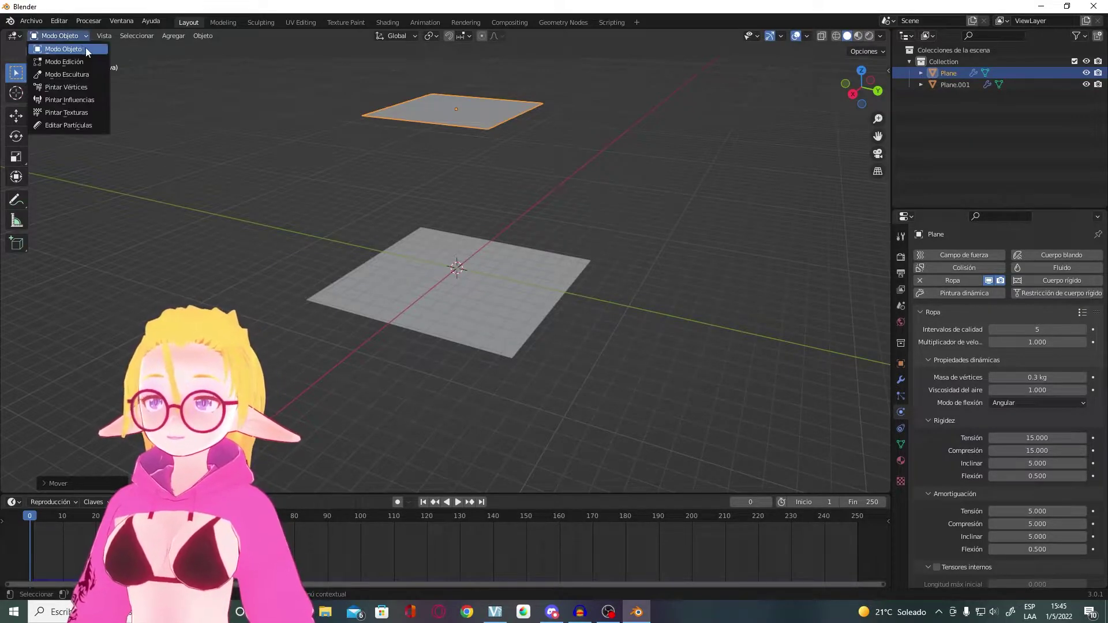
click(215, 160)
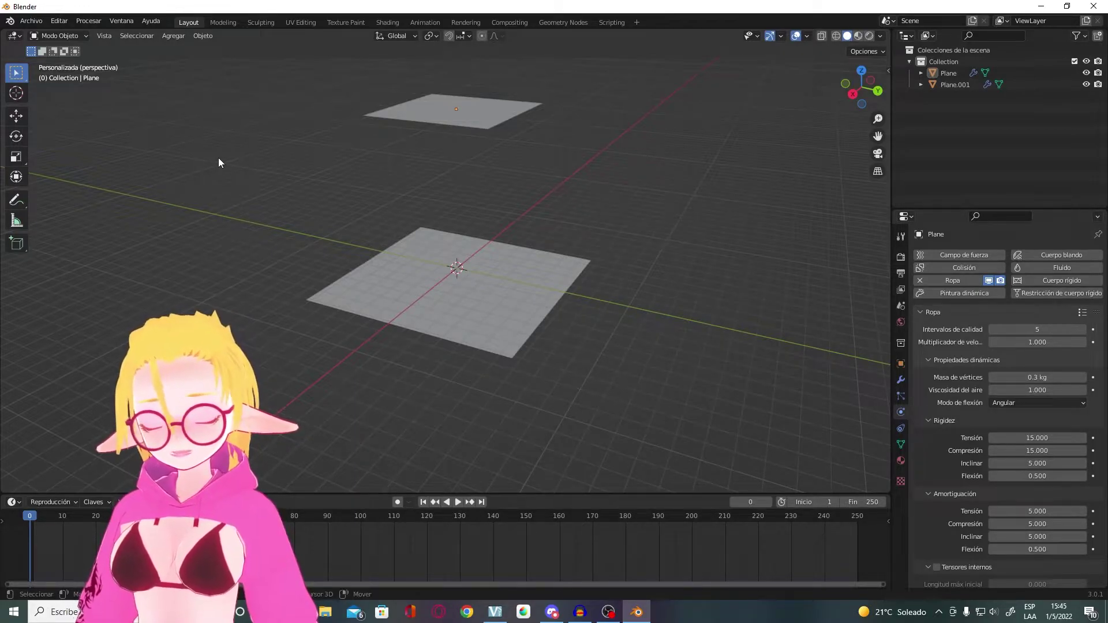
key(shift+a)
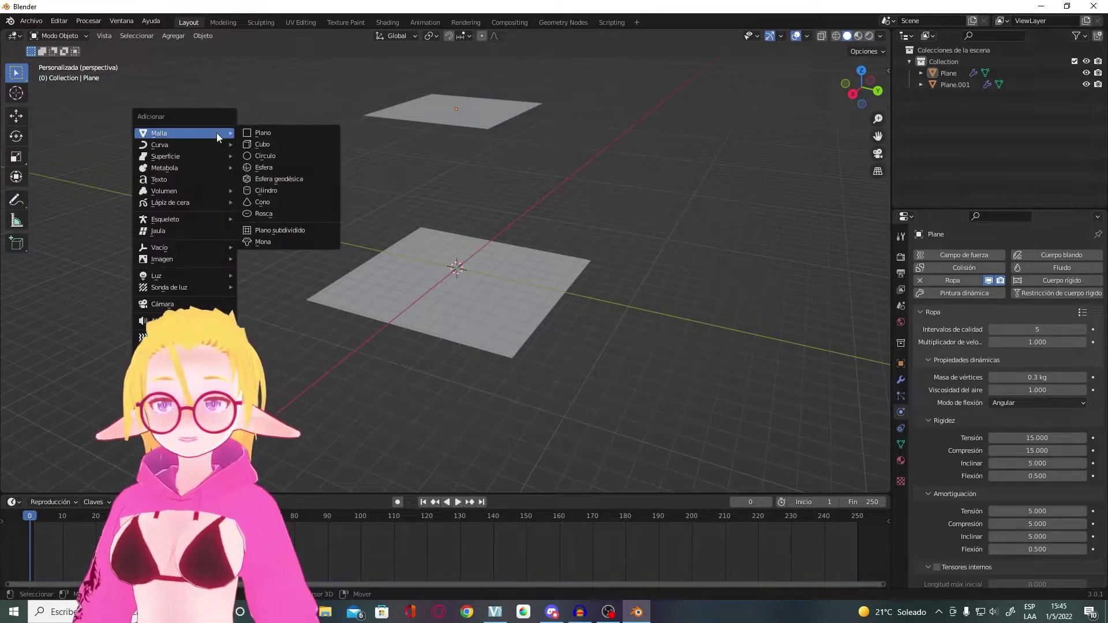
click(309, 169)
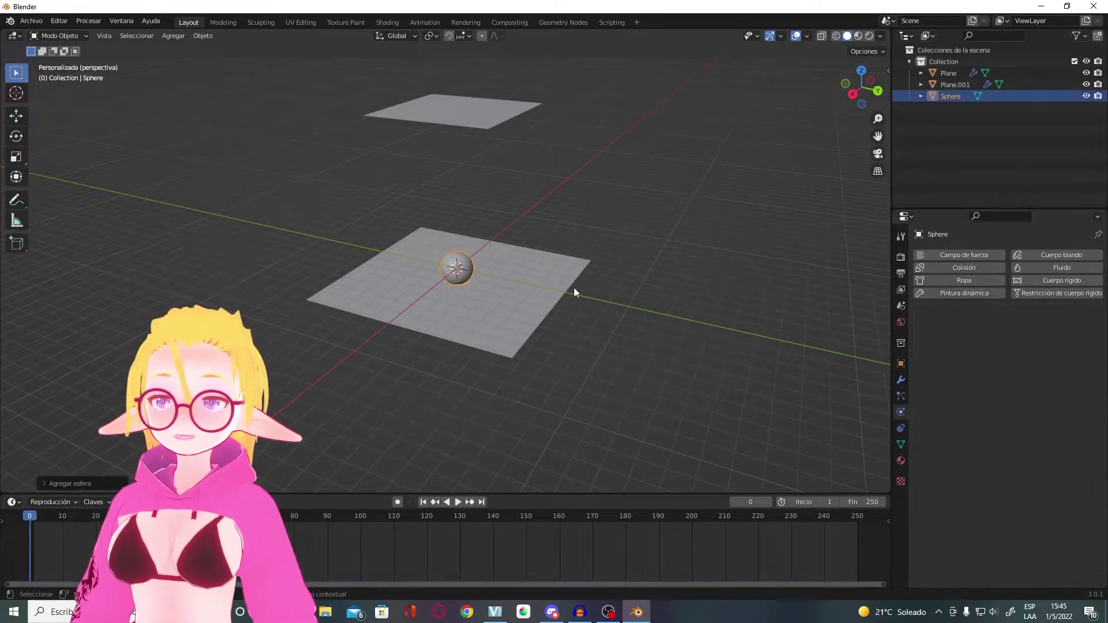
key(g)
key(z)
click(613, 246)
middle_drag(615, 244, 680, 224)
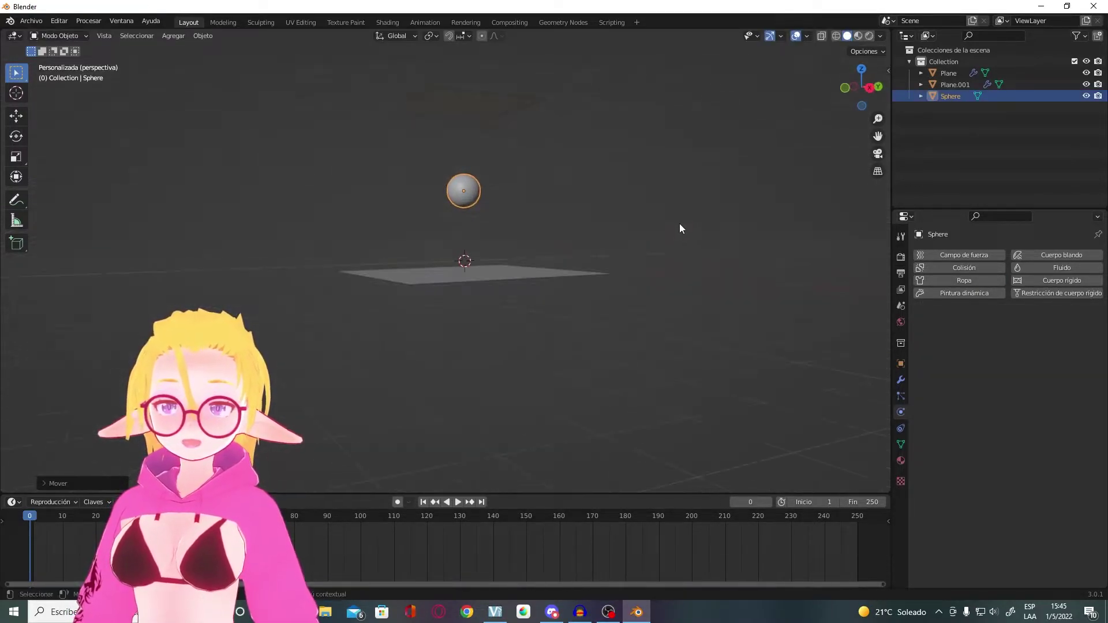
middle_drag(521, 224, 719, 332)
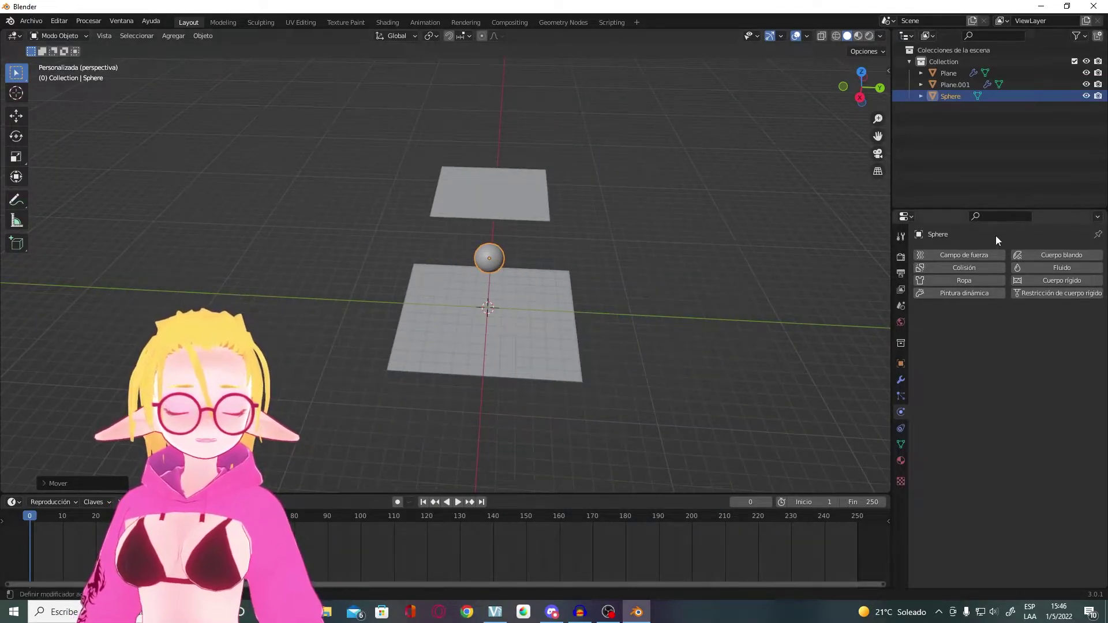
Step: Give the sphere collision, play the cloth falling onto it, then rewind to frame 0
click(996, 270)
scroll(608, 305, up, 2)
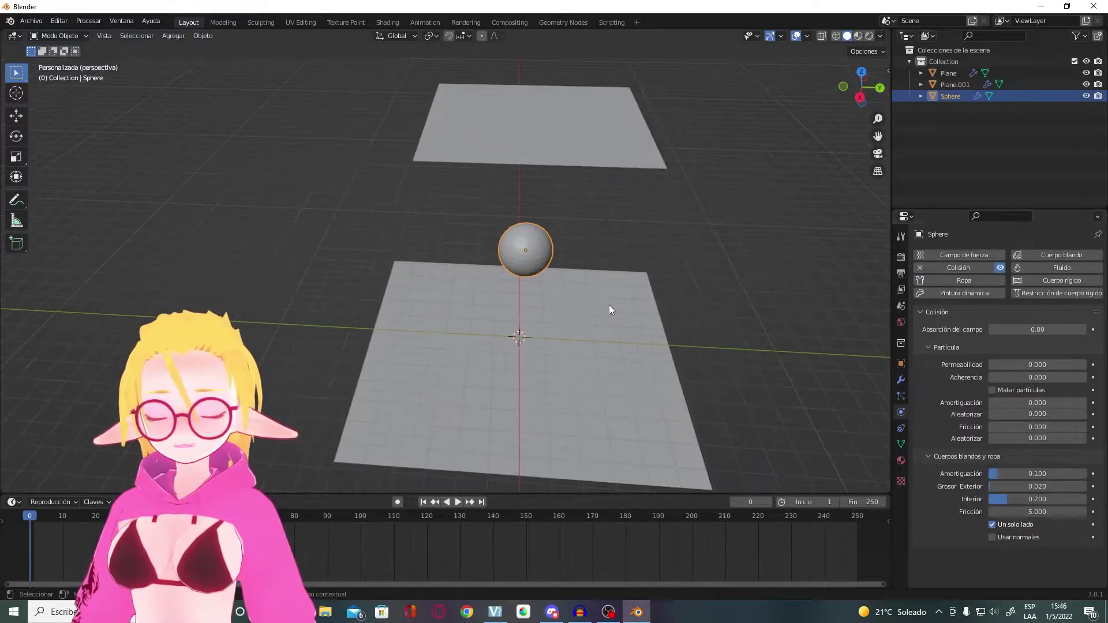
click(565, 130)
middle_drag(565, 130, 712, 203)
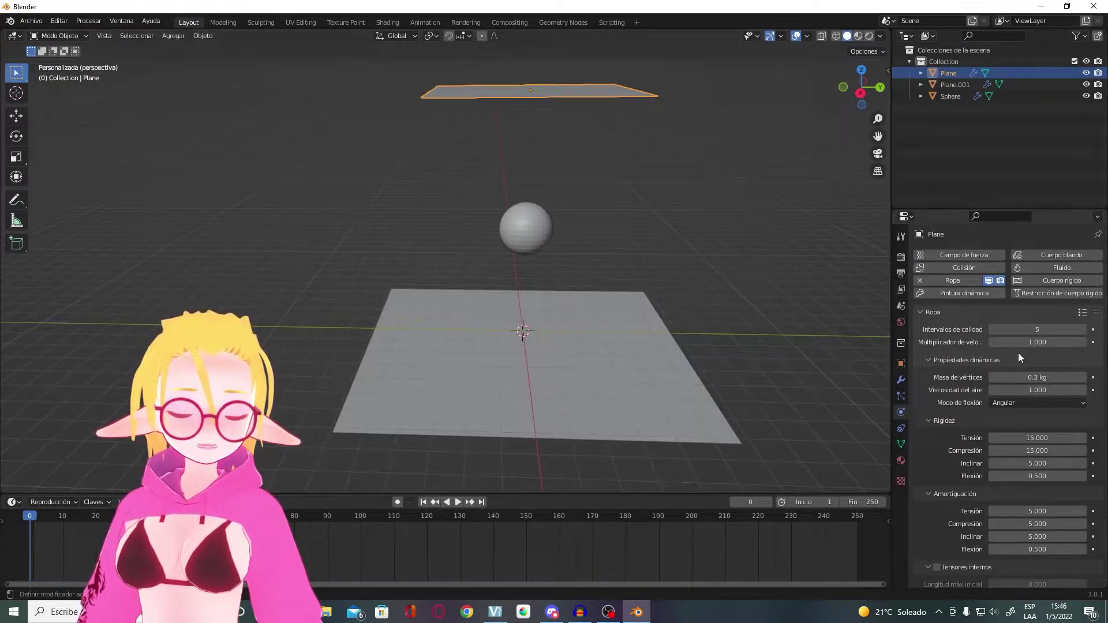
middle_drag(649, 229, 637, 246)
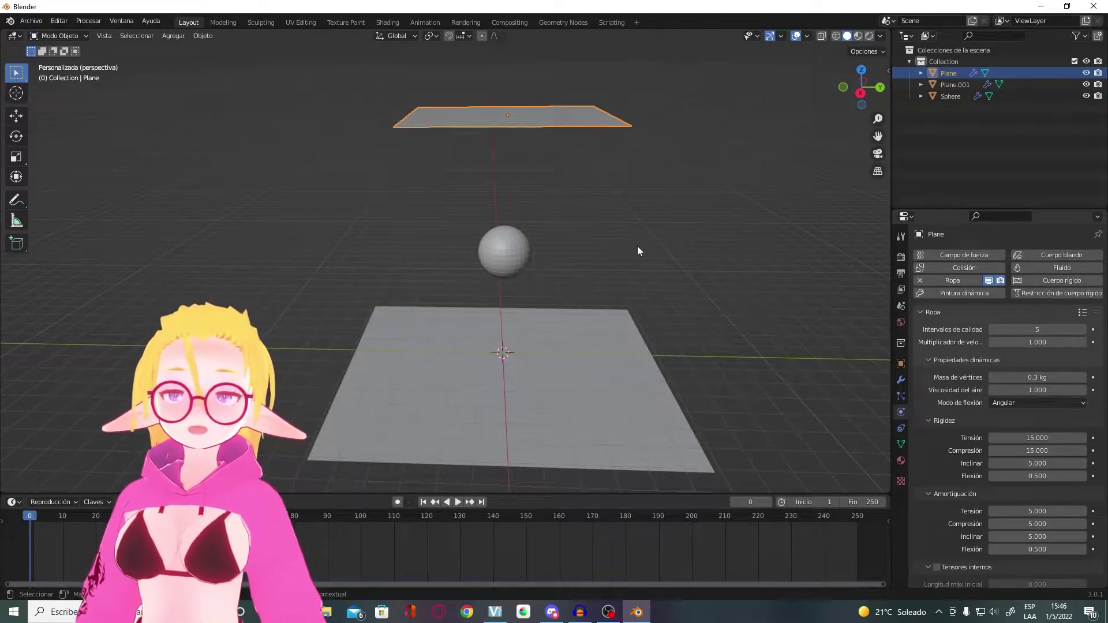
key(space)
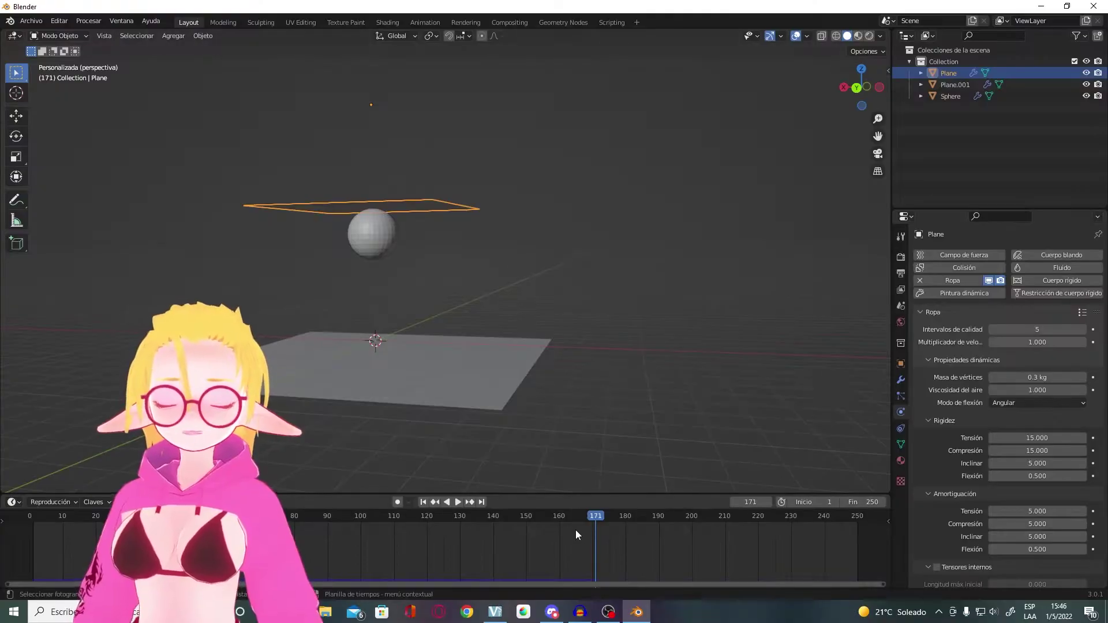
drag(576, 534, 30, 534)
mouse_move(346, 347)
middle_down()
mouse_move(425, 172)
mouse_move(485, 209)
middle_up()
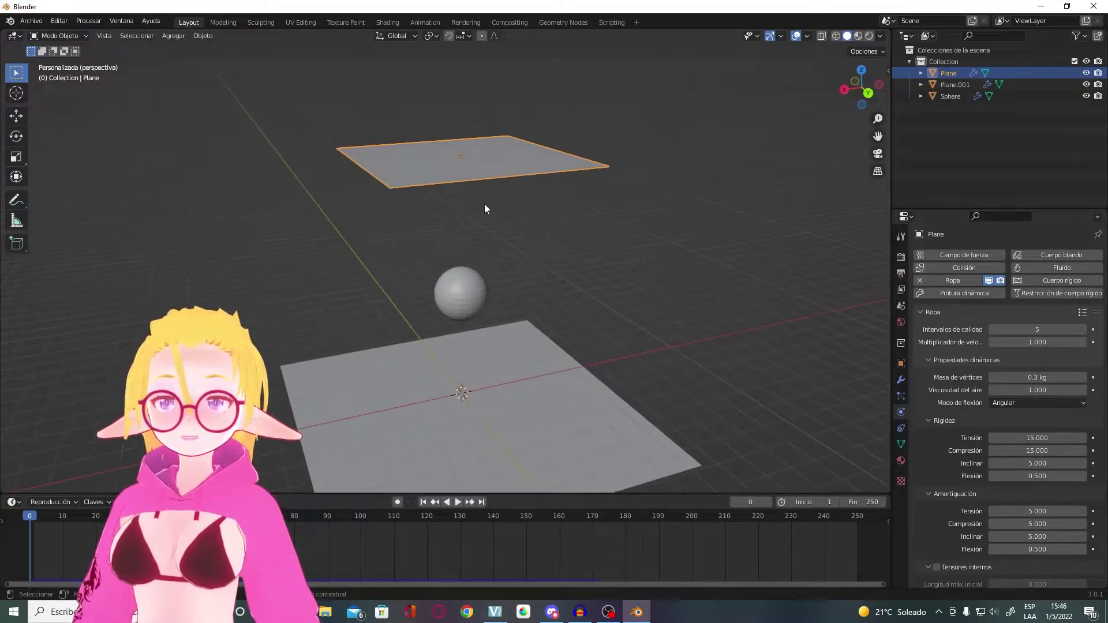
Step: Put the cloth plane into Edit Mode and orbit to look down on it
right_click(457, 184)
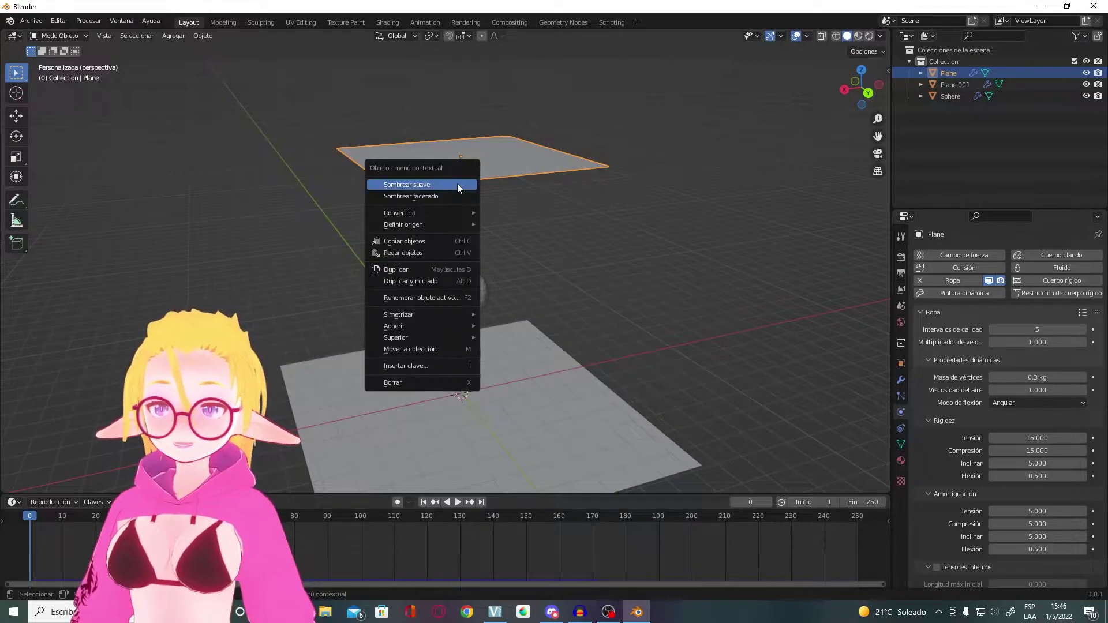
click(64, 37)
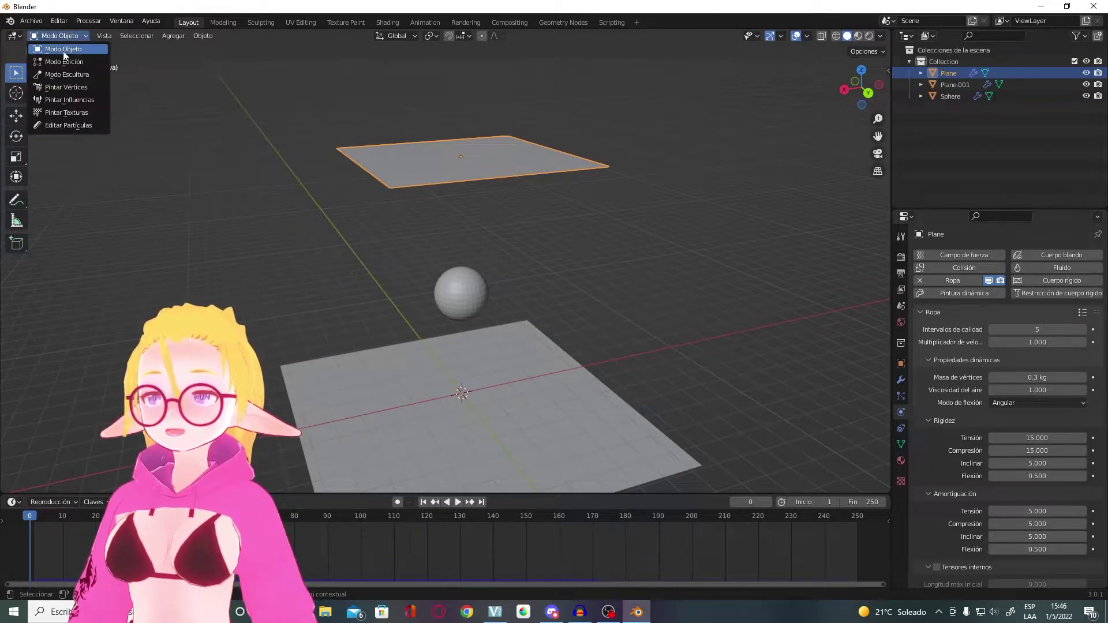
click(84, 60)
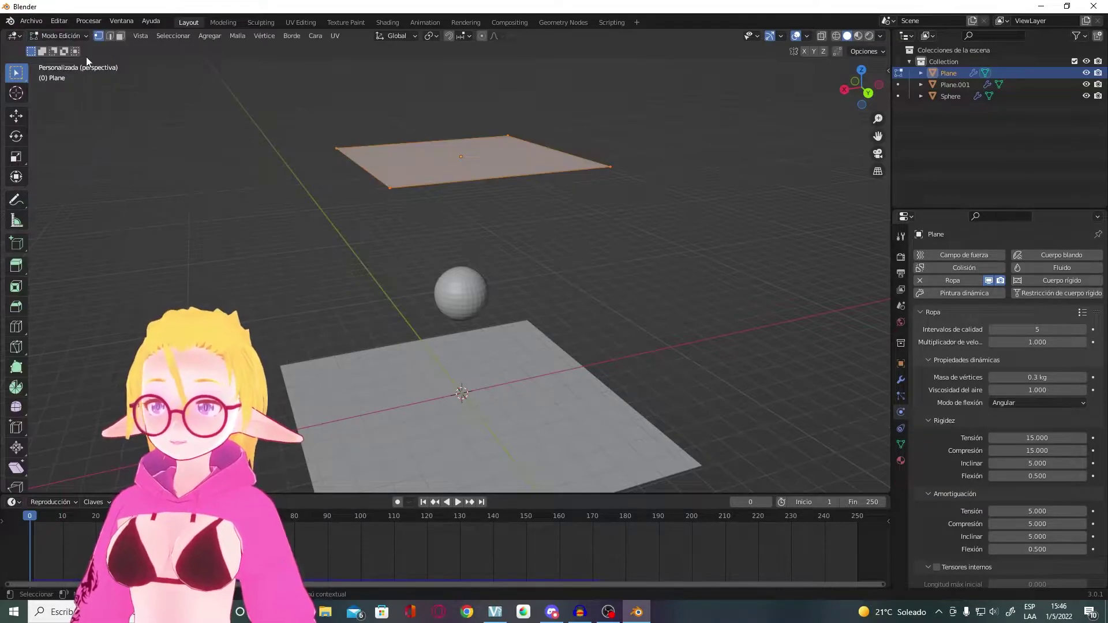
mouse_move(435, 207)
middle_down()
mouse_move(473, 279)
mouse_move(514, 208)
middle_up()
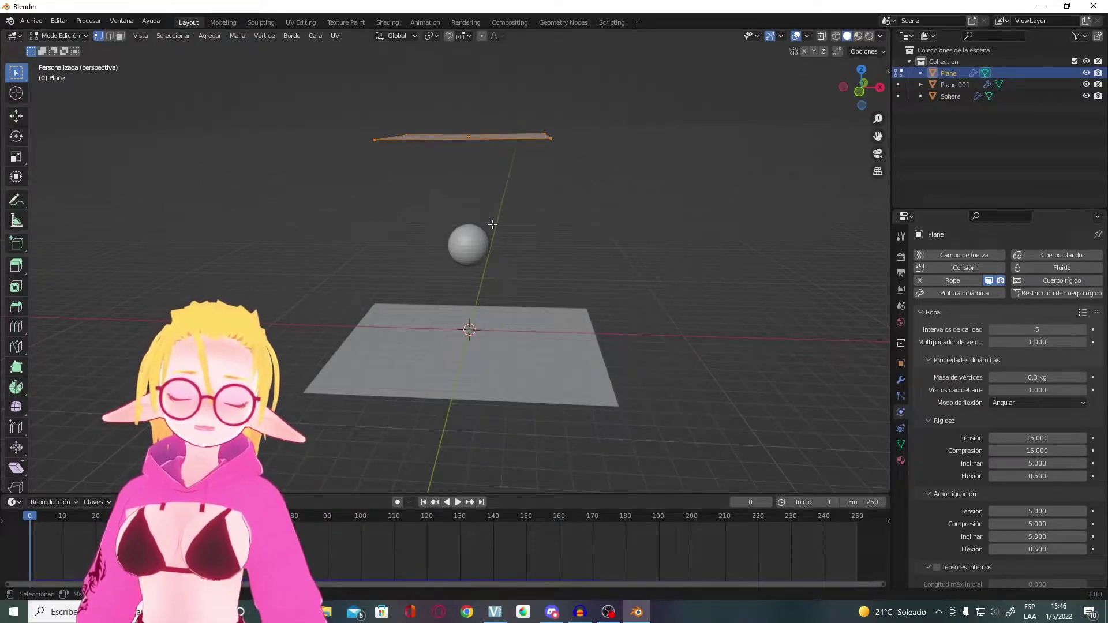
key(shift+v)
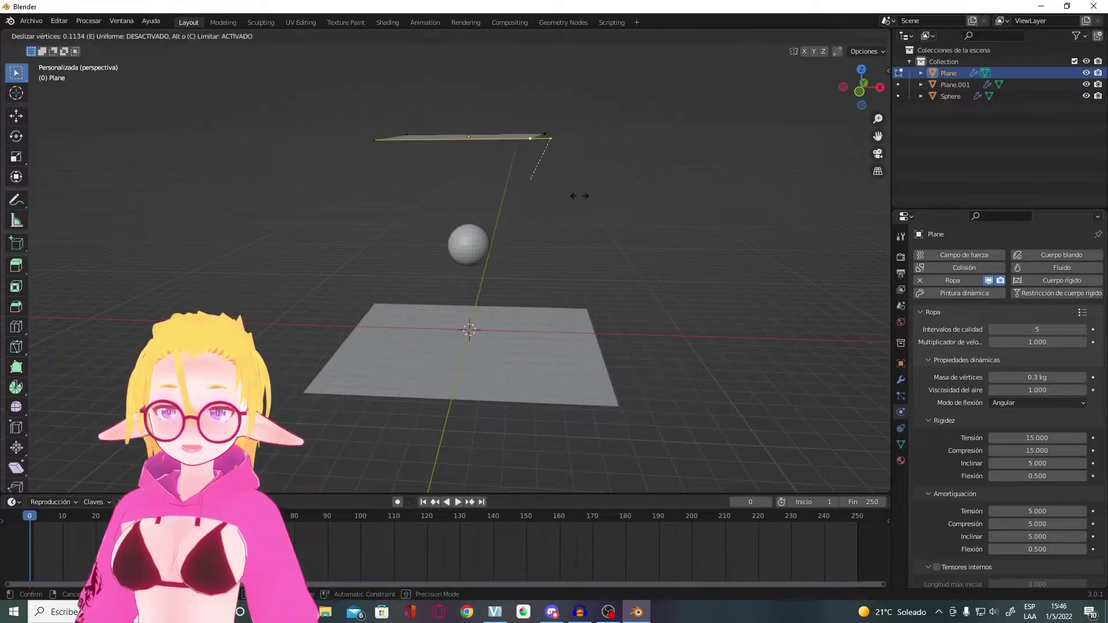
key(Escape)
key(g)
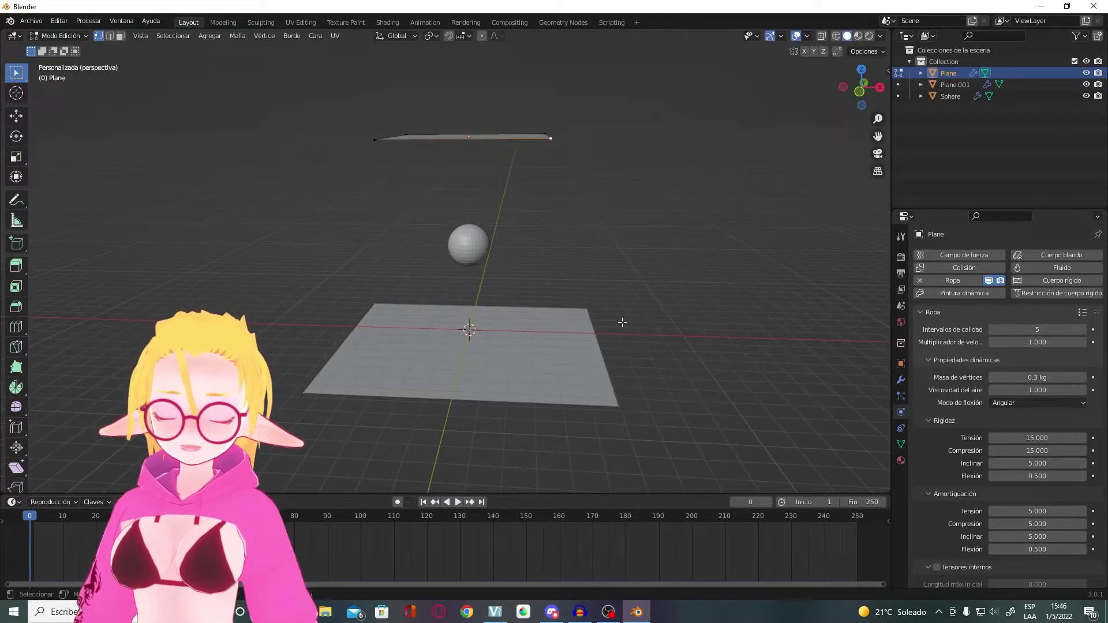
key(Escape)
middle_drag(640, 130, 638, 226)
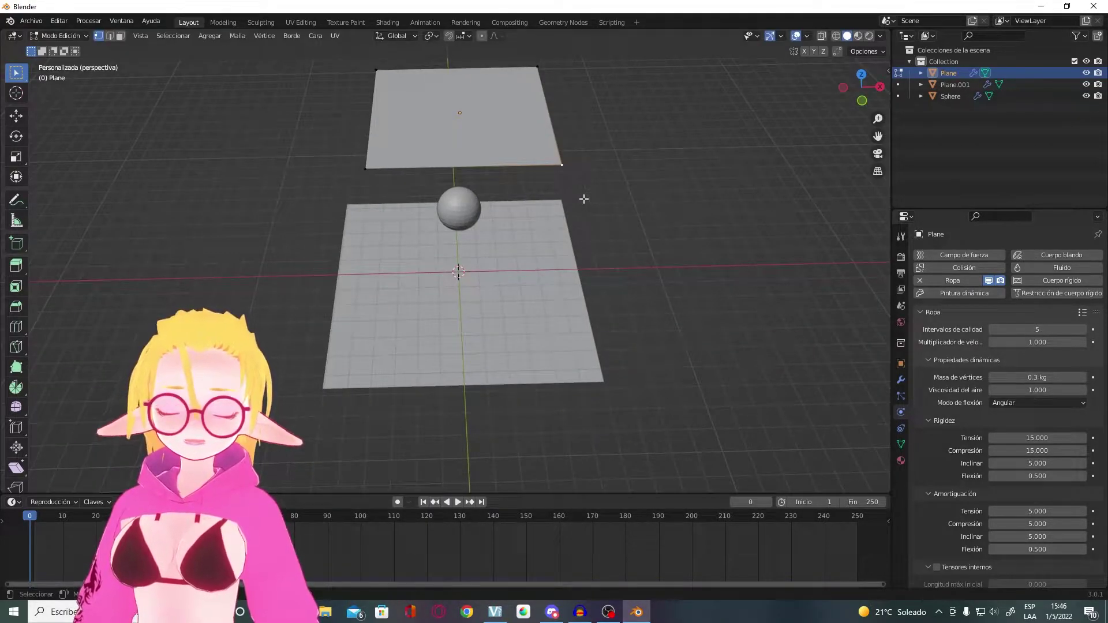
middle_drag(608, 190, 660, 301)
Step: Select all of the plane's geometry and subdivide it four times into a dense grid
key(a)
key(z)
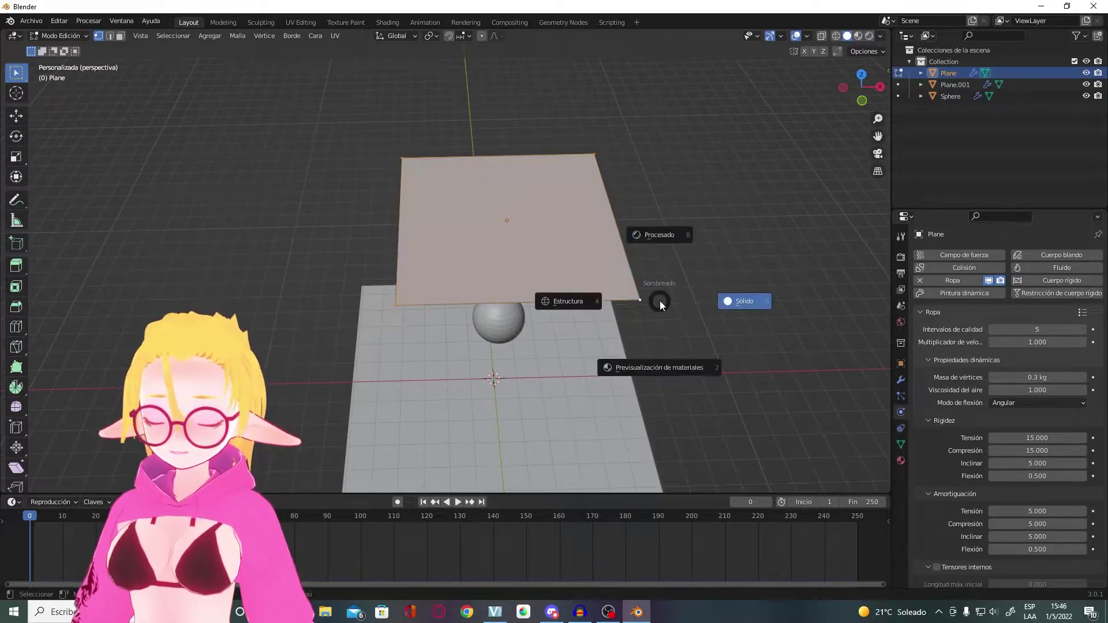
click(658, 305)
mouse_move(415, 240)
shift+middle_down()
mouse_move(805, 227)
mouse_move(597, 190)
shift+middle_up()
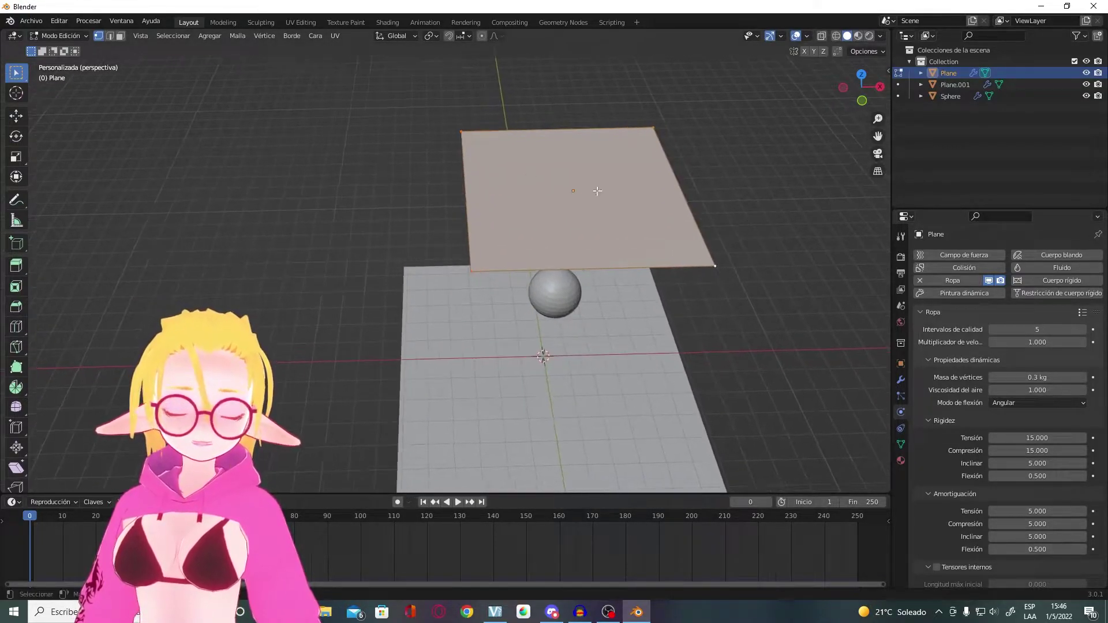
right_click(514, 180)
click(513, 185)
right_click(512, 186)
click(512, 185)
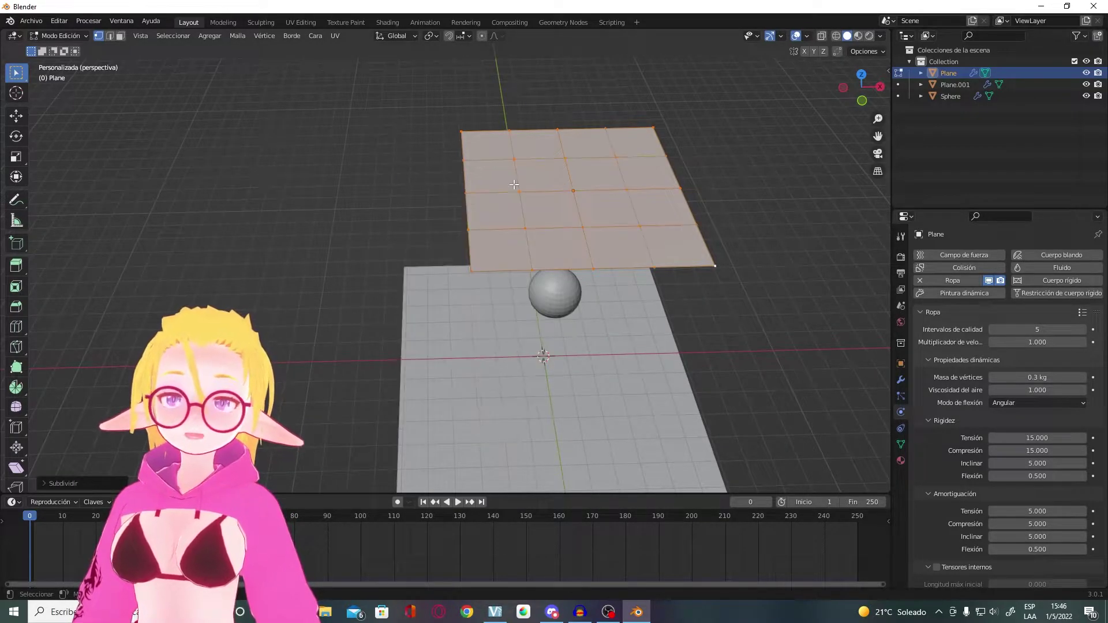
right_click(510, 185)
click(510, 186)
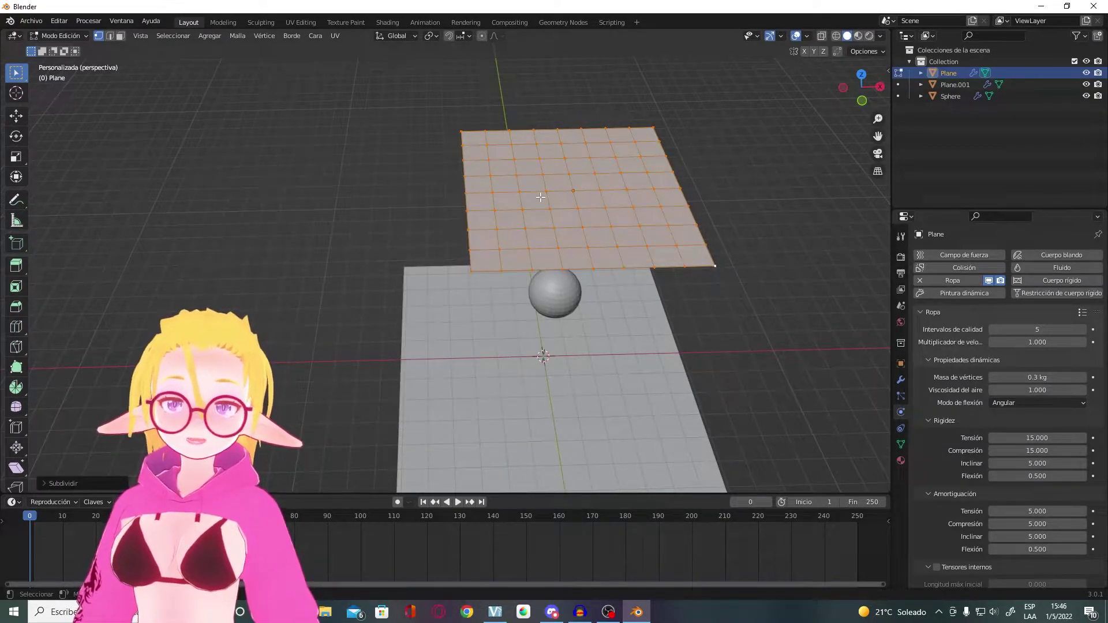
right_click(540, 197)
click(540, 196)
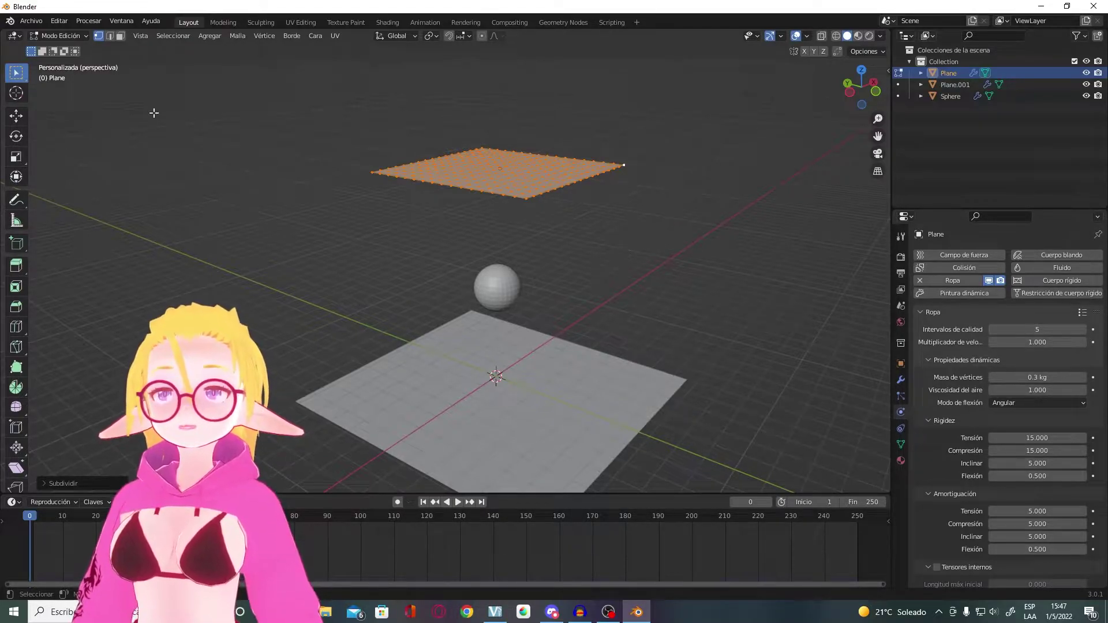
Step: Return to Object Mode and play the simulation as the cloth drapes over the sphere
click(60, 36)
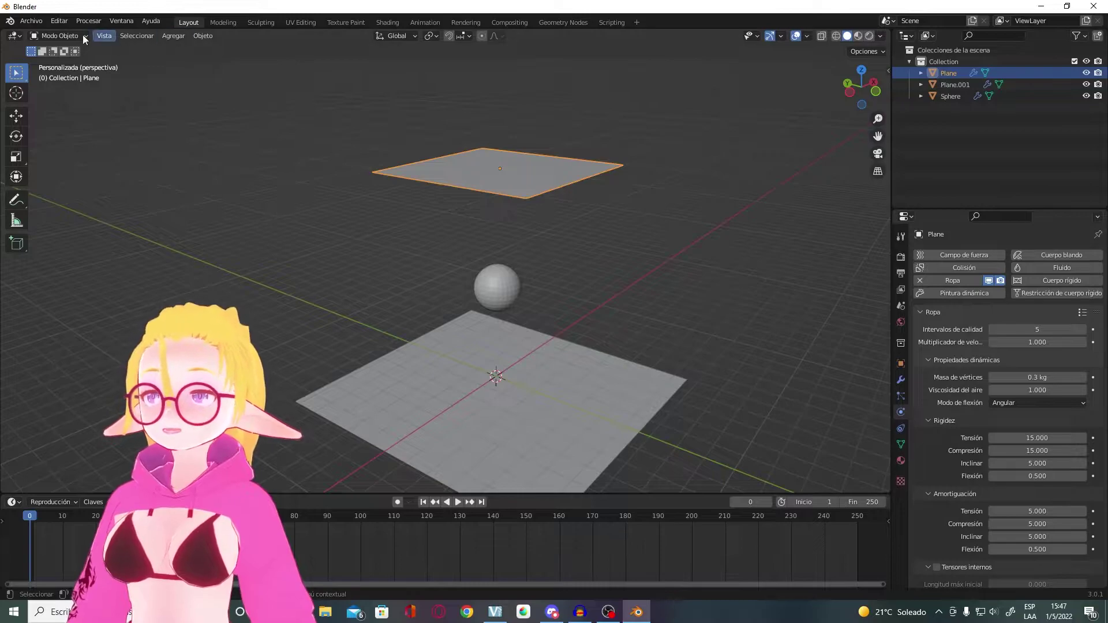
middle_drag(571, 268, 581, 261)
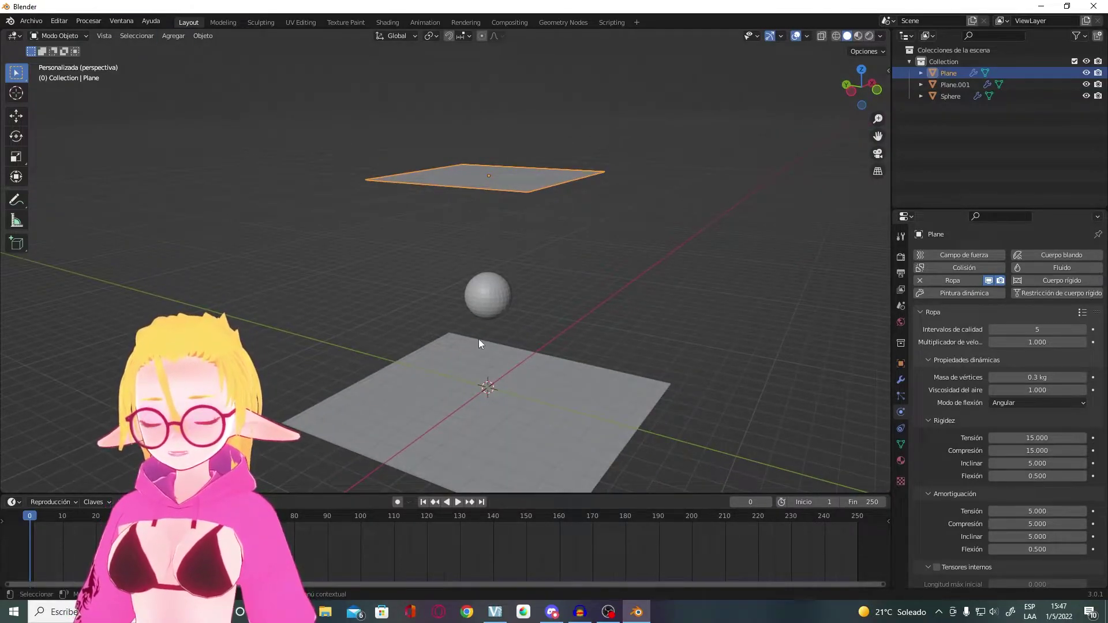
middle_drag(479, 338, 486, 334)
middle_drag(459, 294, 477, 327)
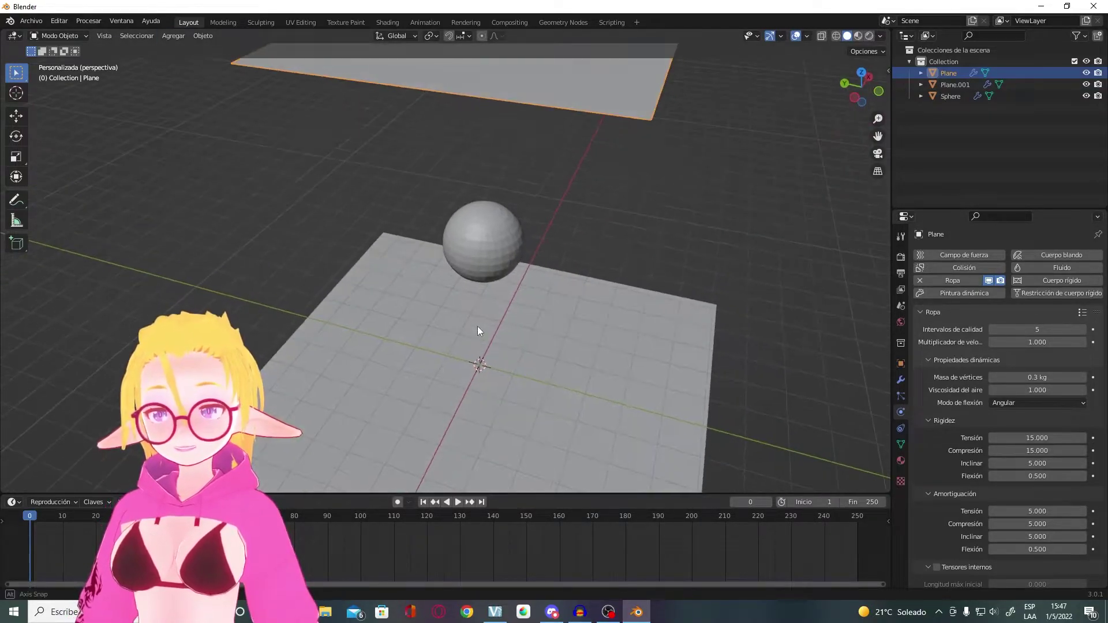
scroll(525, 297, down, 2)
key(space)
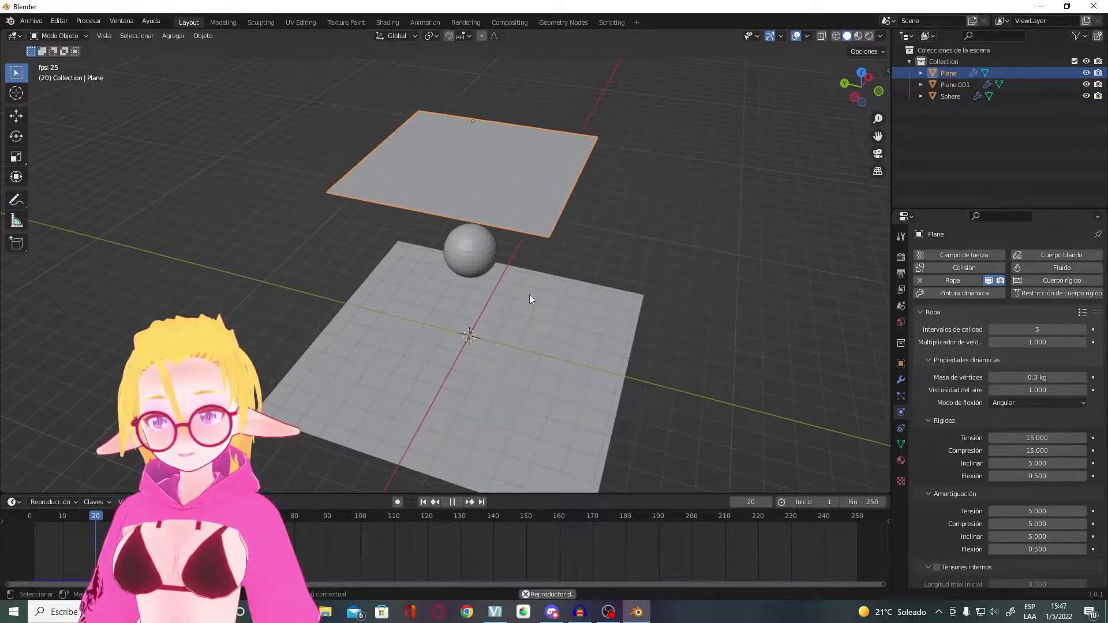
middle_drag(528, 294, 555, 243)
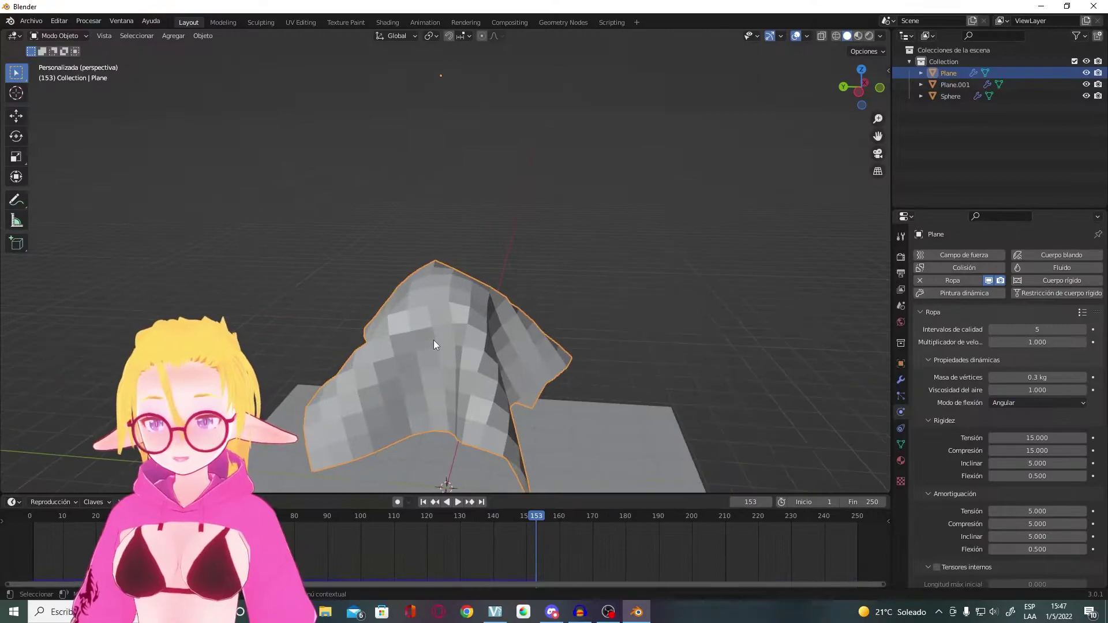
mouse_move(390, 358)
middle_down()
mouse_move(503, 377)
mouse_move(531, 358)
mouse_move(437, 405)
mouse_move(553, 242)
mouse_move(608, 262)
mouse_move(695, 250)
mouse_move(663, 279)
mouse_move(464, 339)
middle_up()
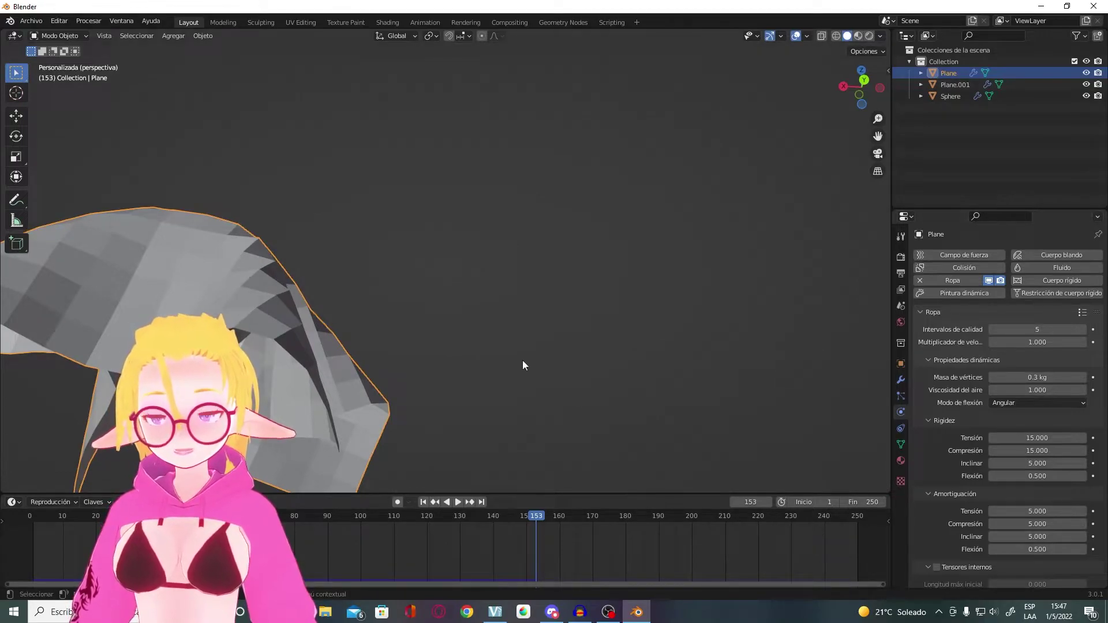
Step: Set the cloth's vertex mass to 1.1 kg and inspect the draped folds from several angles
middle_drag(523, 364, 566, 346)
drag(1036, 377, 1062, 377)
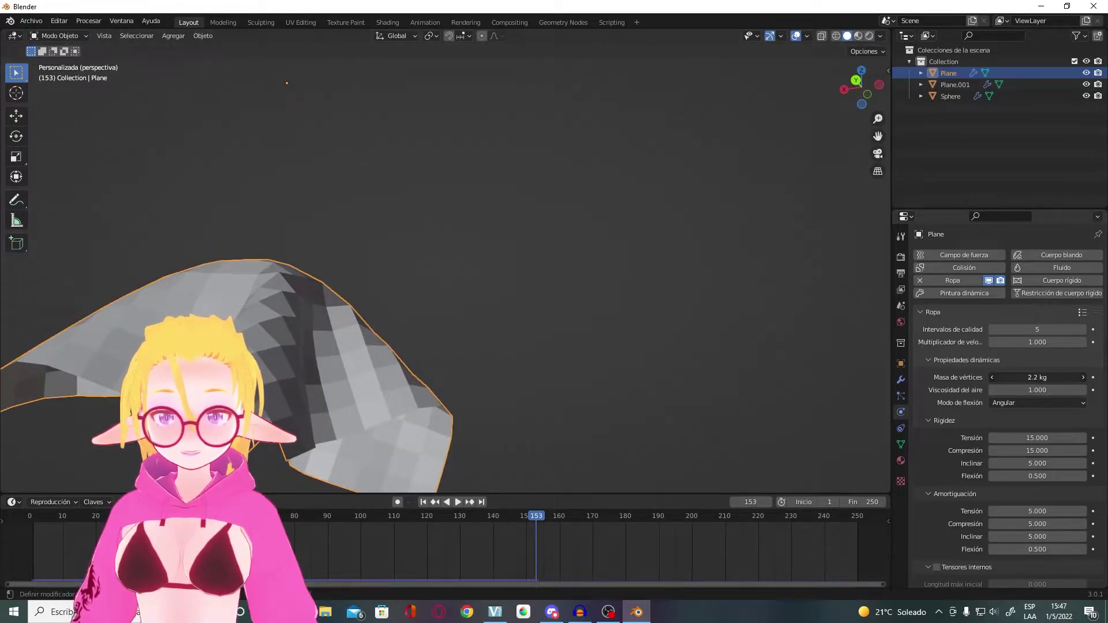
middle_drag(458, 351, 470, 363)
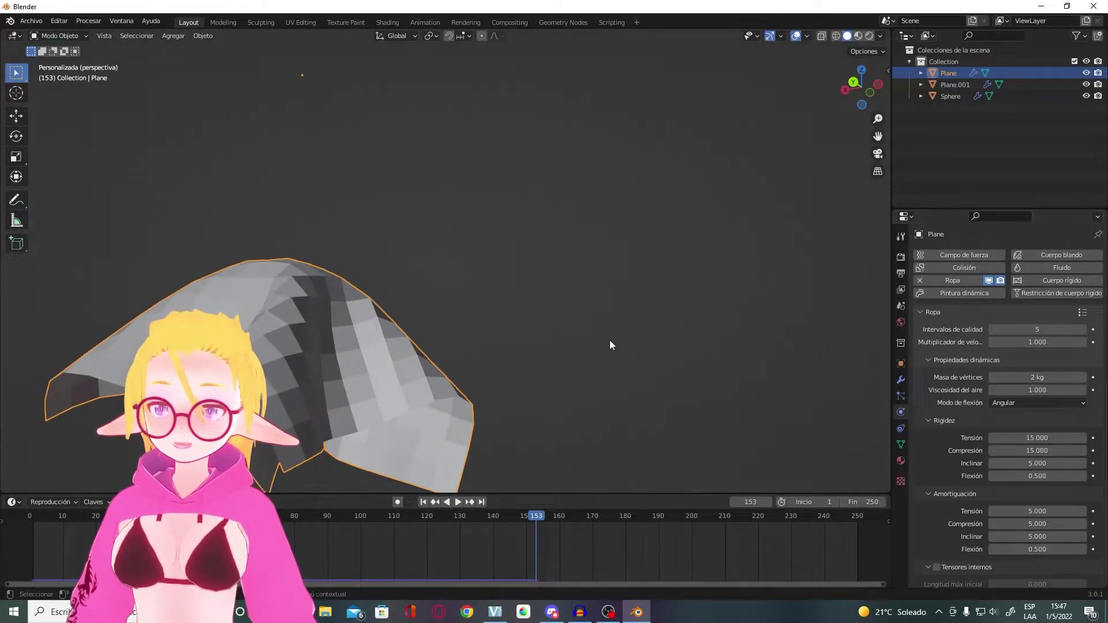
mouse_move(609, 341)
middle_down()
mouse_move(541, 334)
mouse_move(604, 379)
middle_up()
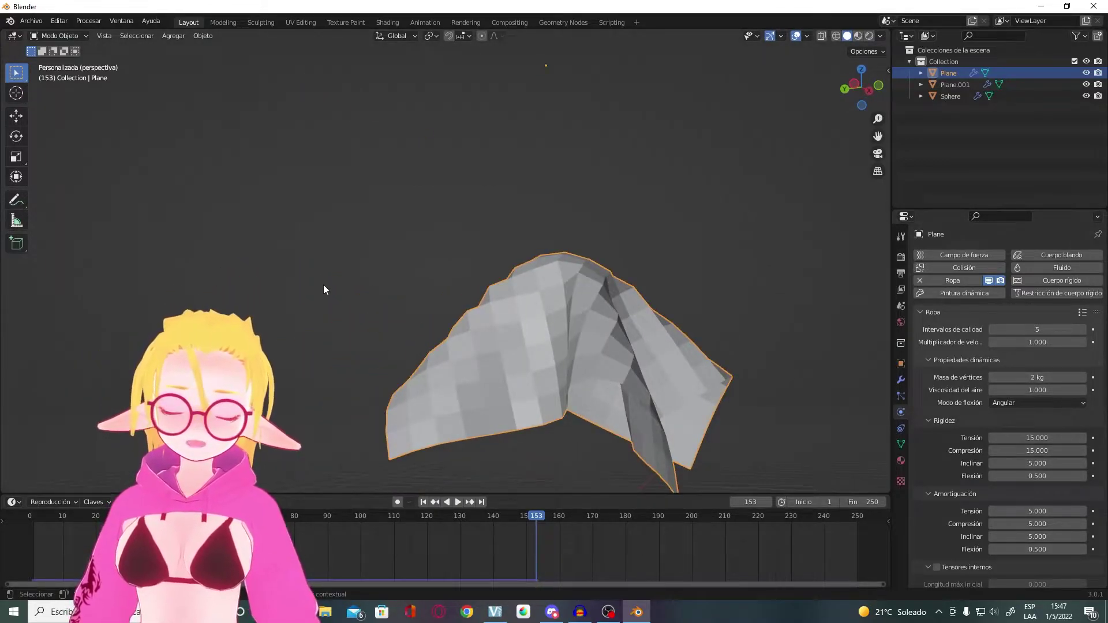
drag(1050, 377, 1032, 376)
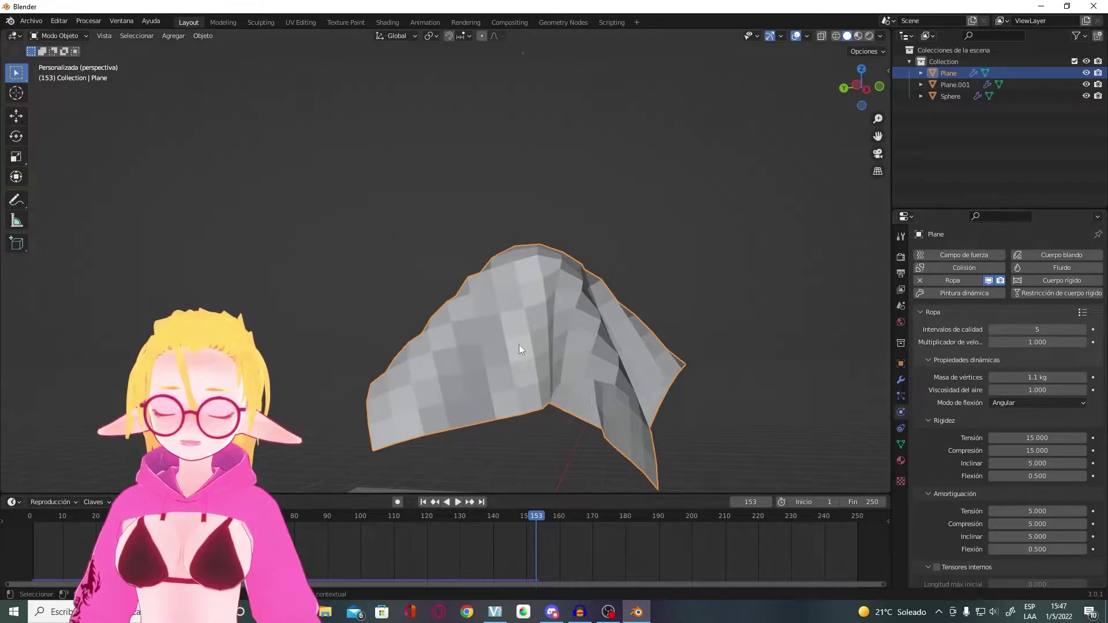
middle_drag(519, 349, 662, 378)
mouse_move(577, 345)
middle_down()
mouse_move(493, 338)
mouse_move(574, 343)
middle_up()
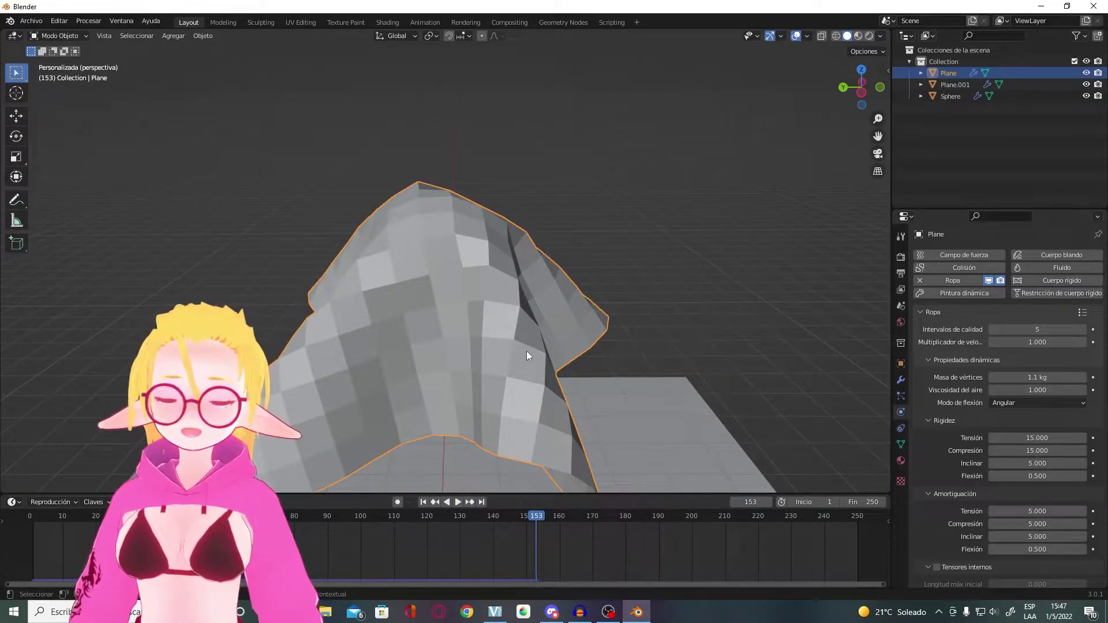
mouse_move(526, 351)
middle_down()
mouse_move(528, 285)
mouse_move(539, 297)
middle_up()
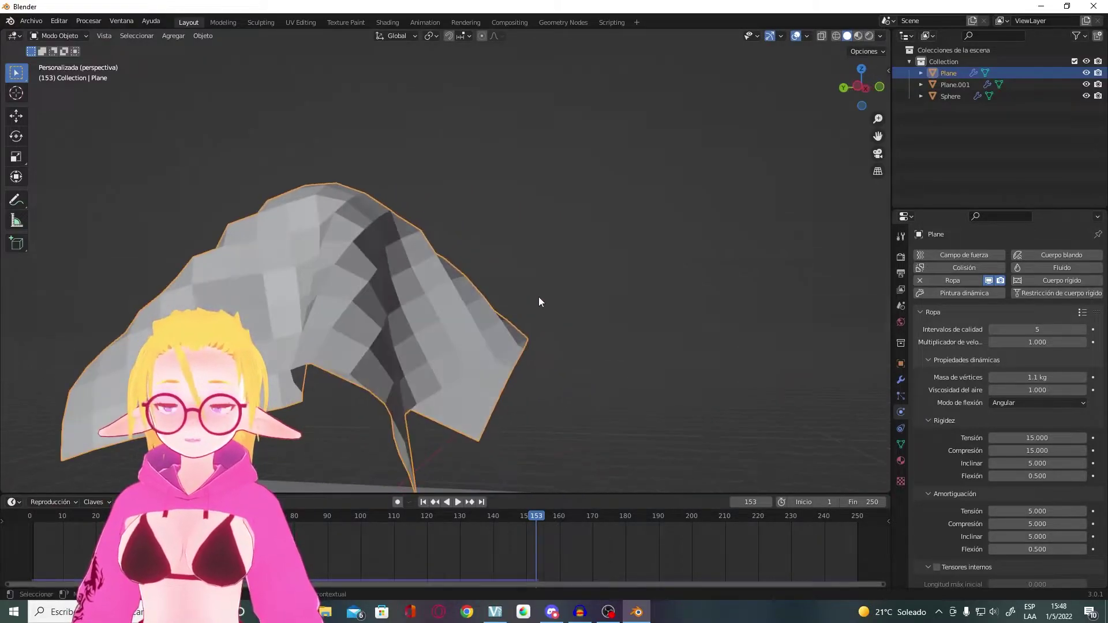
middle_drag(369, 259, 389, 264)
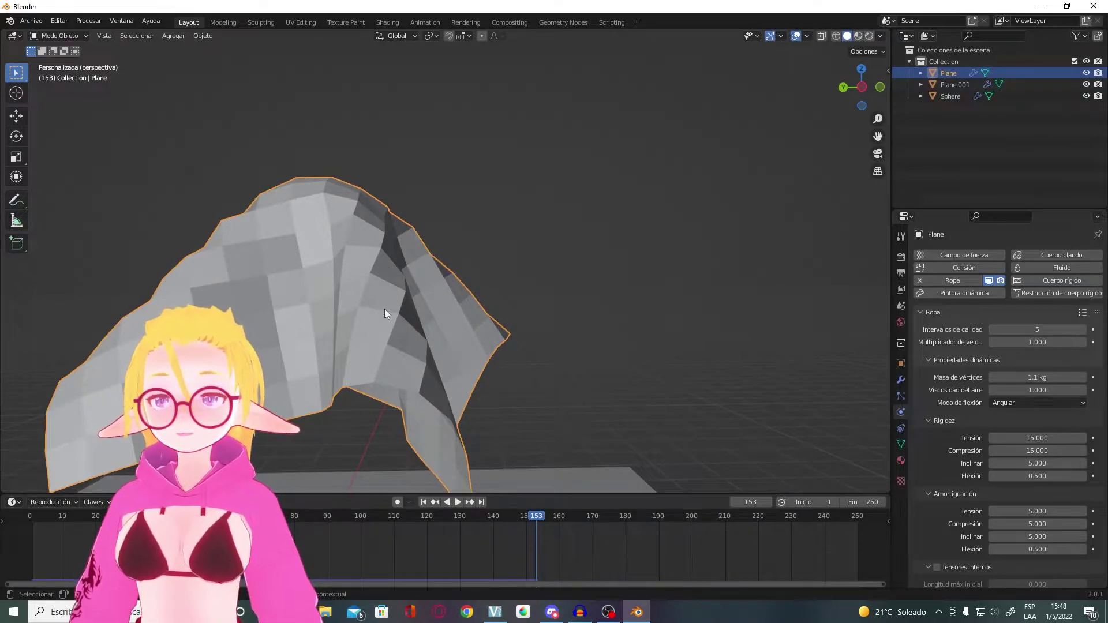
middle_drag(316, 310, 434, 342)
Step: Shade the cloth plane smooth and replay the simulation from the first frame
right_click(434, 342)
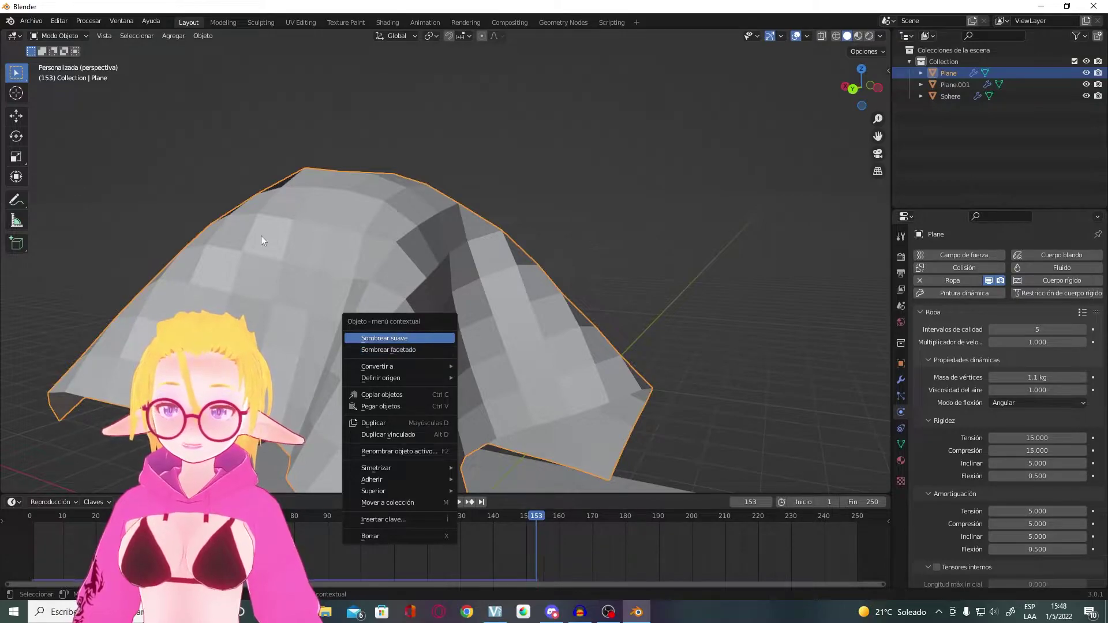
right_click(367, 330)
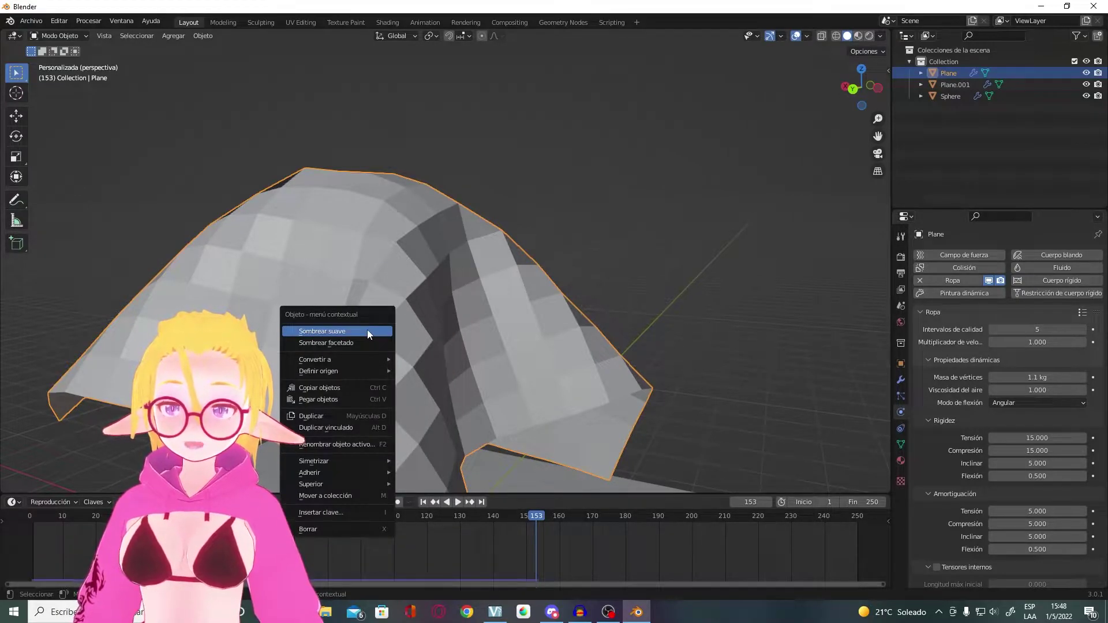
click(367, 332)
mouse_move(367, 330)
middle_down()
mouse_move(800, 323)
mouse_move(477, 326)
mouse_move(499, 326)
middle_up()
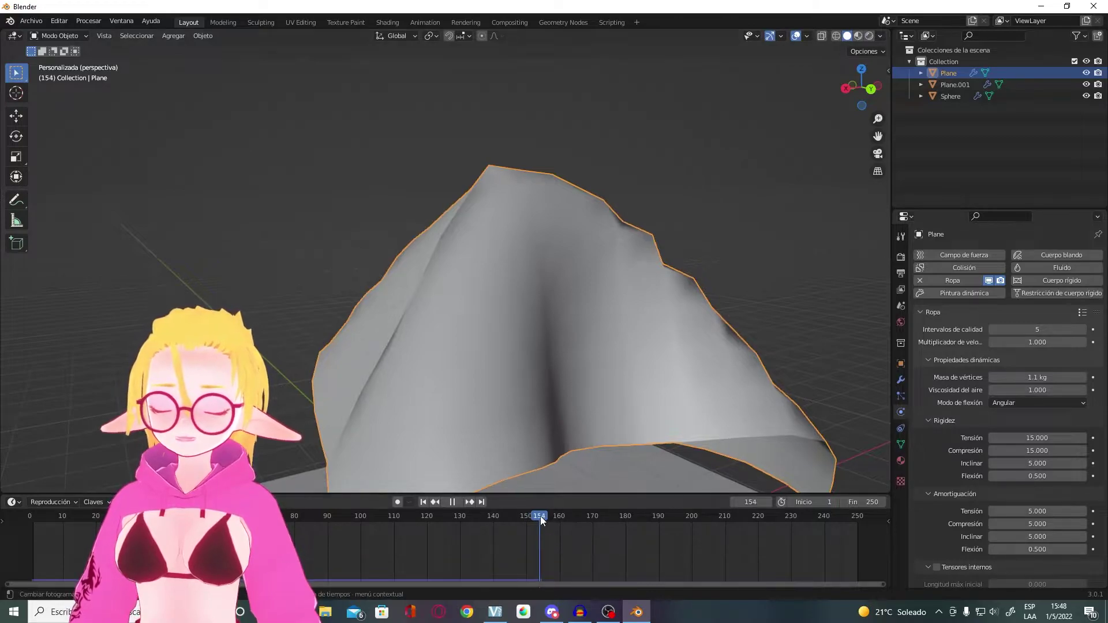
key(shift+Left)
key(space)
scroll(673, 367, down, 3)
Step: Subdivide the plane mesh twice more in Edit Mode
click(60, 36)
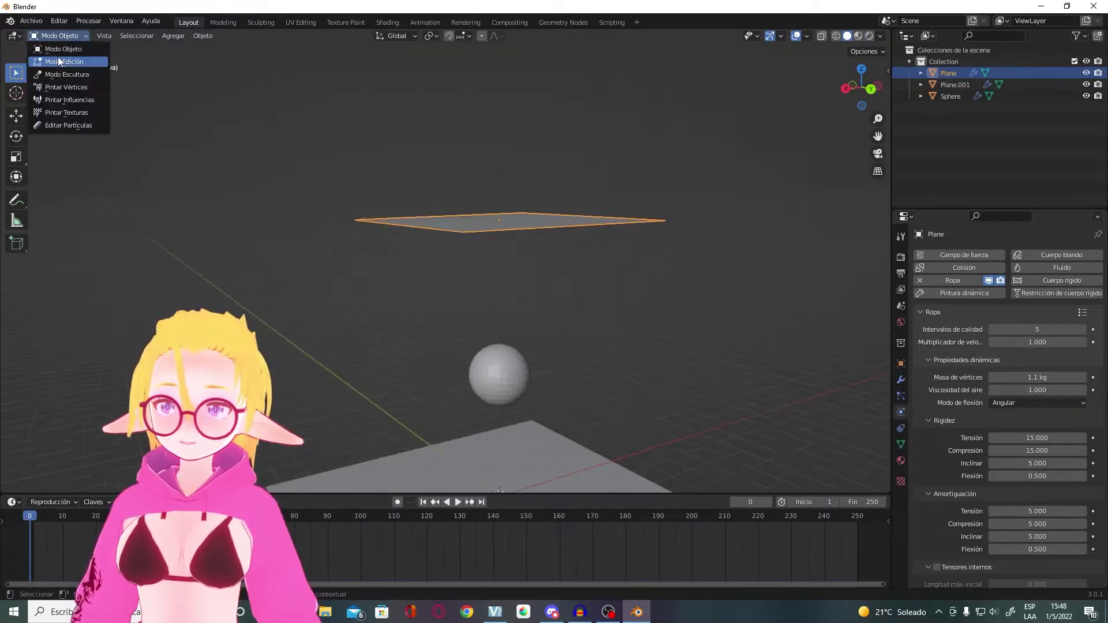
click(59, 61)
right_click(533, 227)
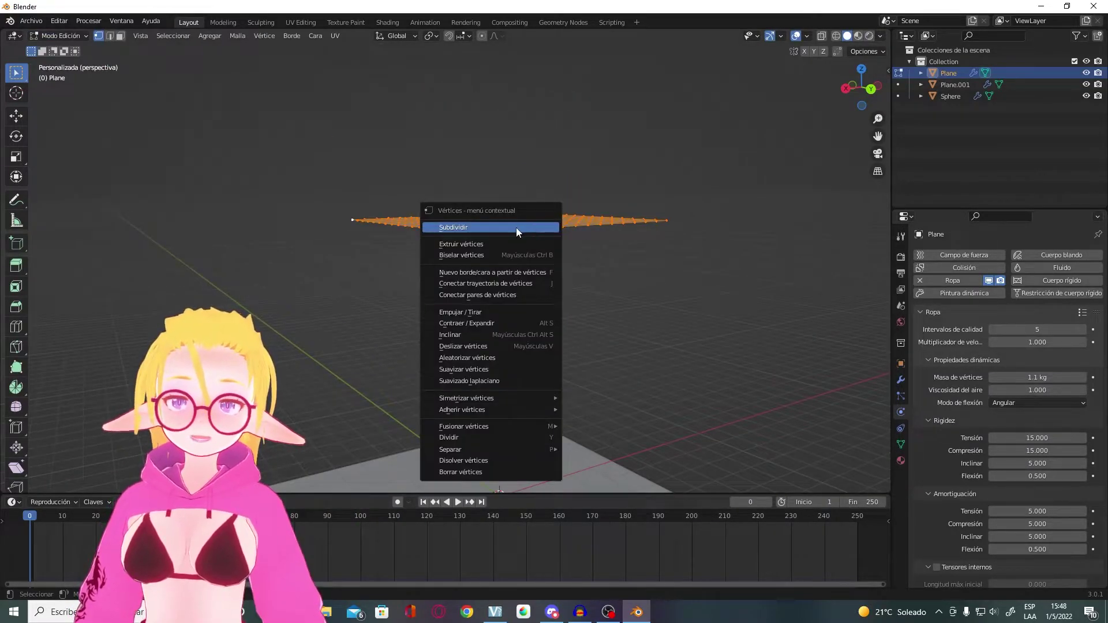
click(515, 227)
mouse_move(516, 227)
middle_down()
mouse_move(551, 286)
mouse_move(786, 284)
middle_up()
right_click(551, 286)
click(556, 291)
Step: Return to Object Mode and play the cloth simulation again
click(61, 35)
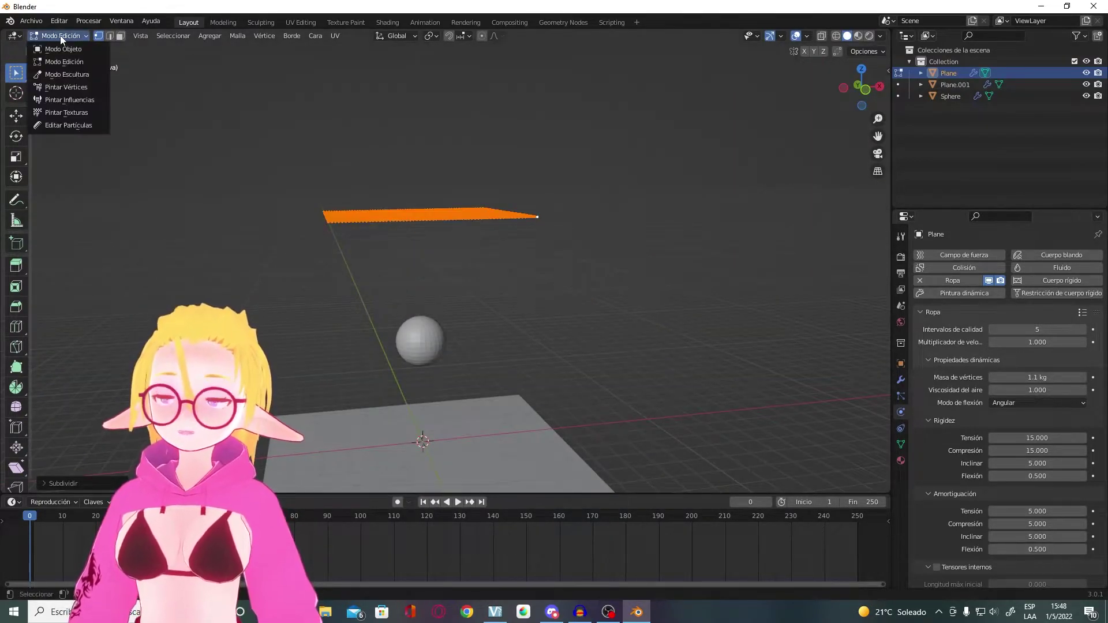
click(82, 51)
mouse_move(403, 301)
middle_down()
mouse_move(643, 351)
mouse_move(694, 316)
middle_up()
scroll(696, 316, down, 5)
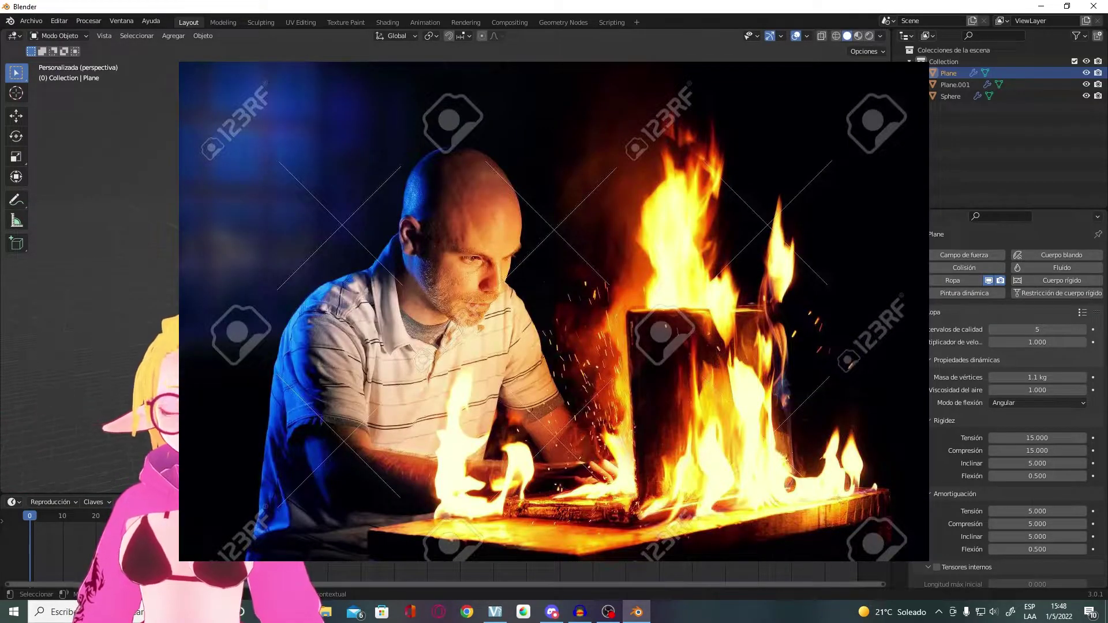
key(space)
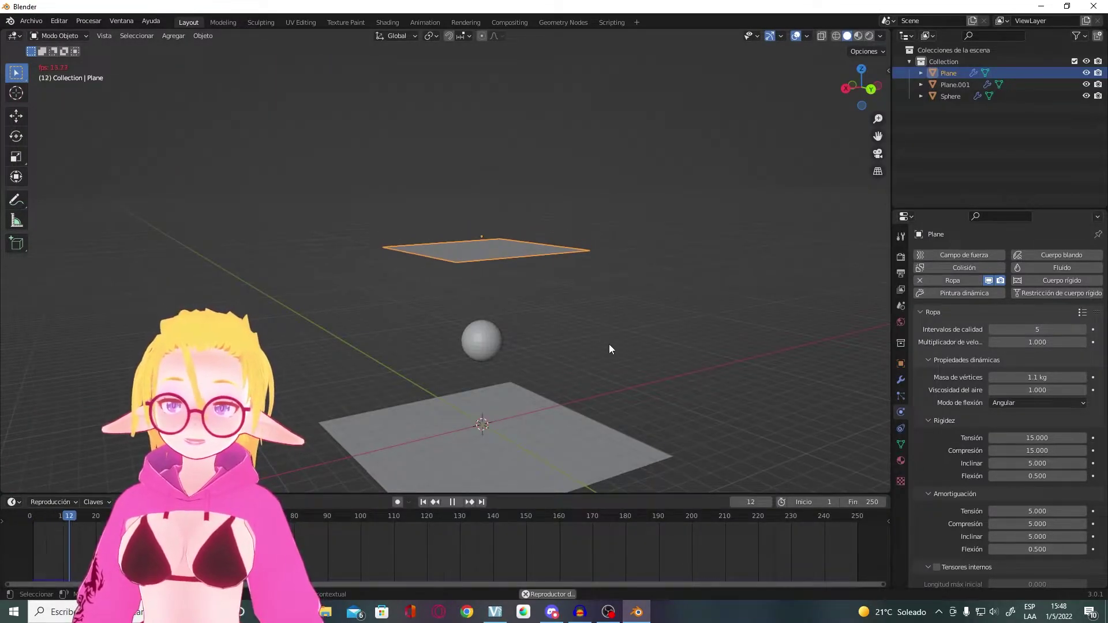
Step: Watch the cloth drape from several angles, then stop playback
mouse_move(716, 413)
middle_down()
mouse_move(711, 387)
mouse_move(797, 393)
middle_up()
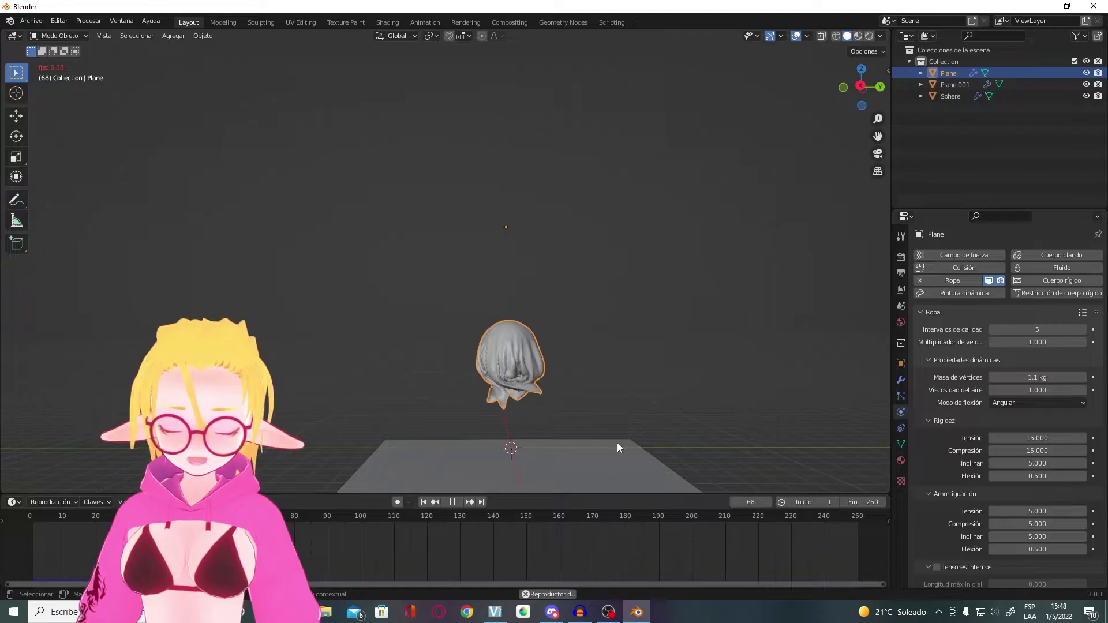
middle_drag(657, 451, 573, 431)
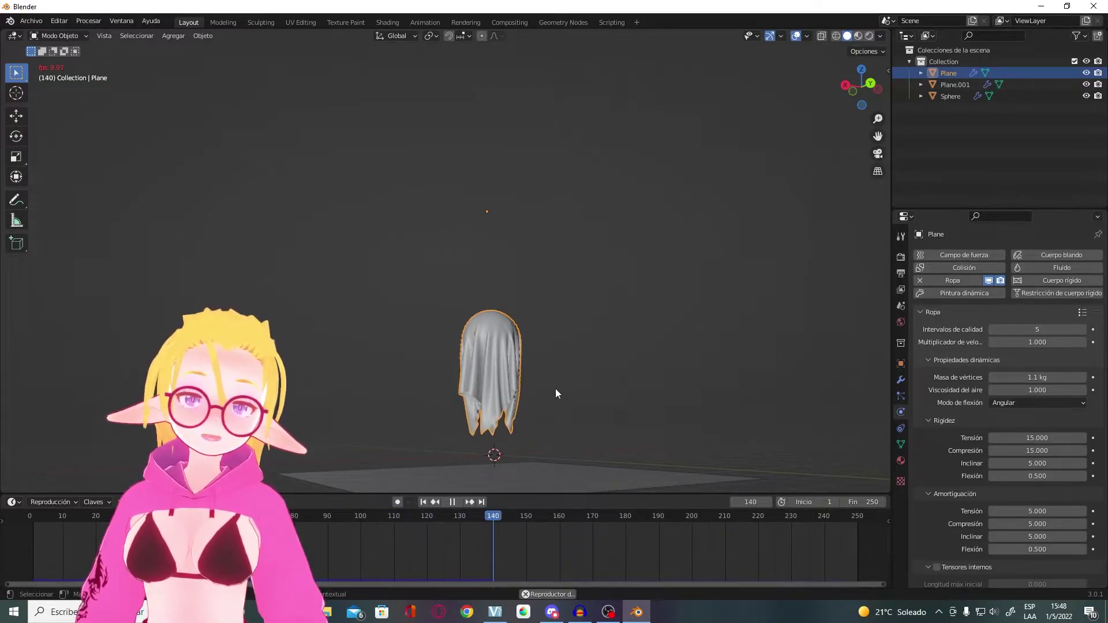
mouse_move(555, 389)
middle_down()
mouse_move(631, 376)
mouse_move(669, 383)
middle_up()
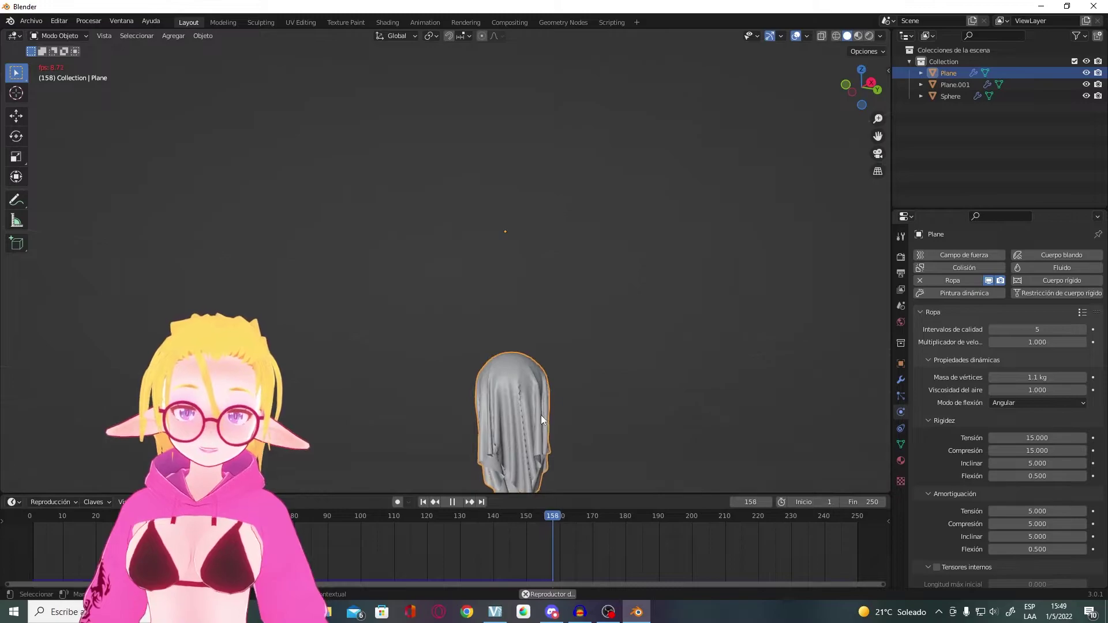
scroll(550, 392, up, 5)
mouse_move(590, 416)
middle_down()
mouse_move(646, 428)
mouse_move(607, 420)
mouse_move(643, 493)
middle_up()
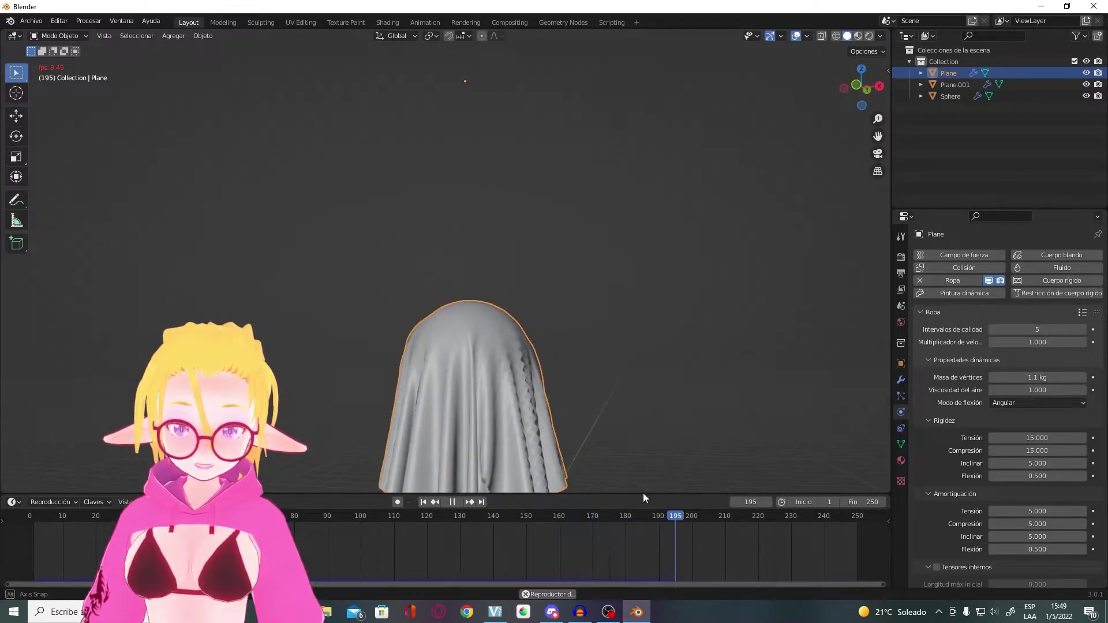
key(space)
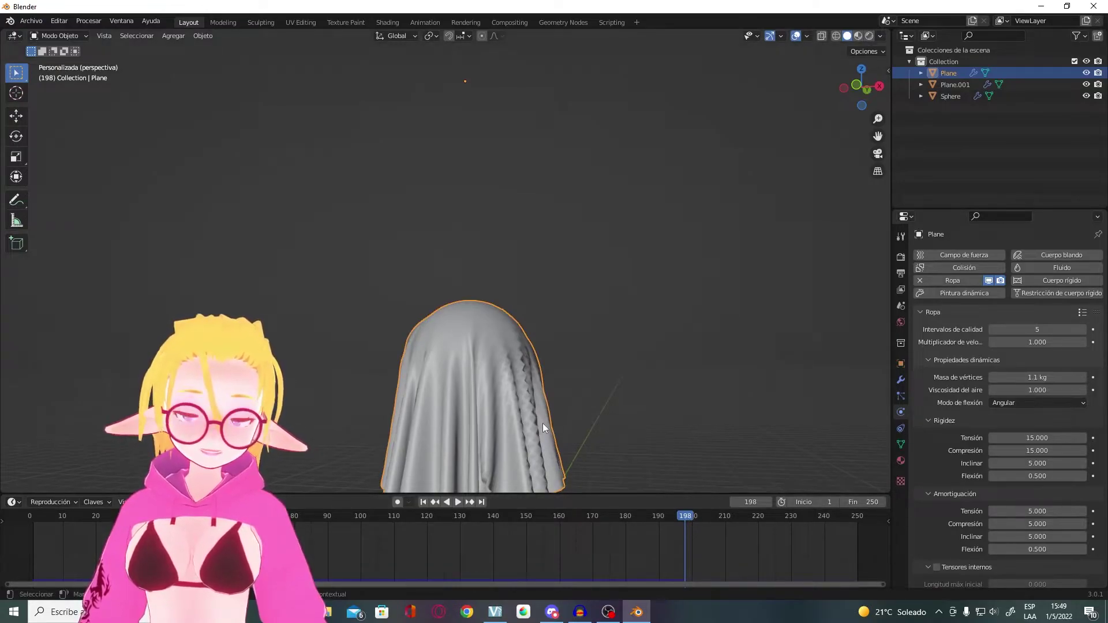
Step: Rewind to the first frame and replay the drape, stopping at frame 159
click(267, 518)
key(space)
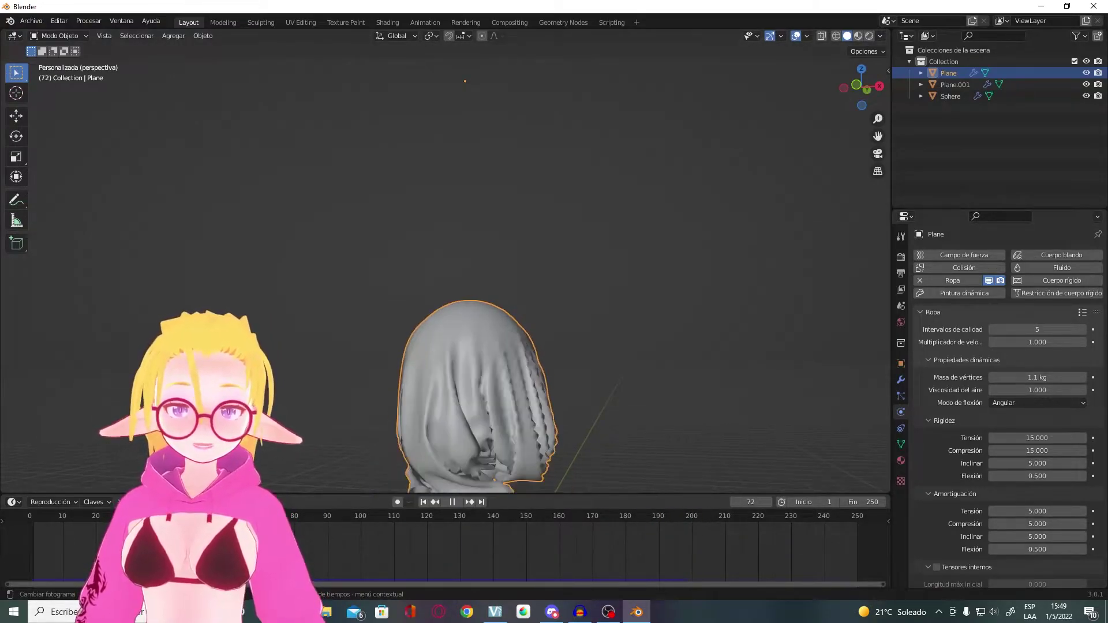
key(Escape)
scroll(570, 300, down, 4)
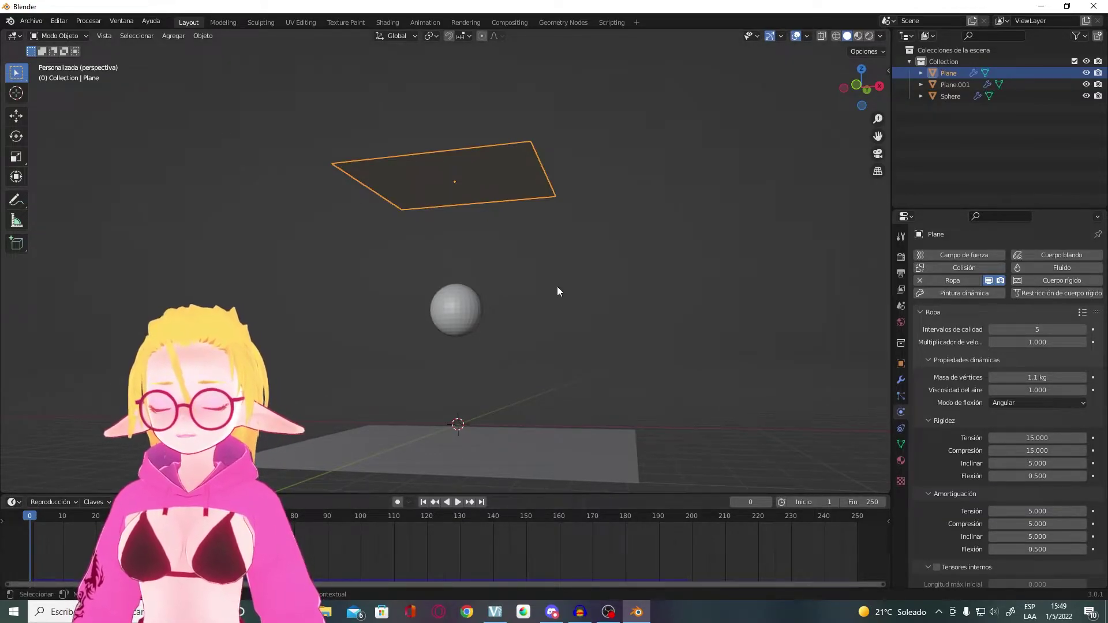
key(space)
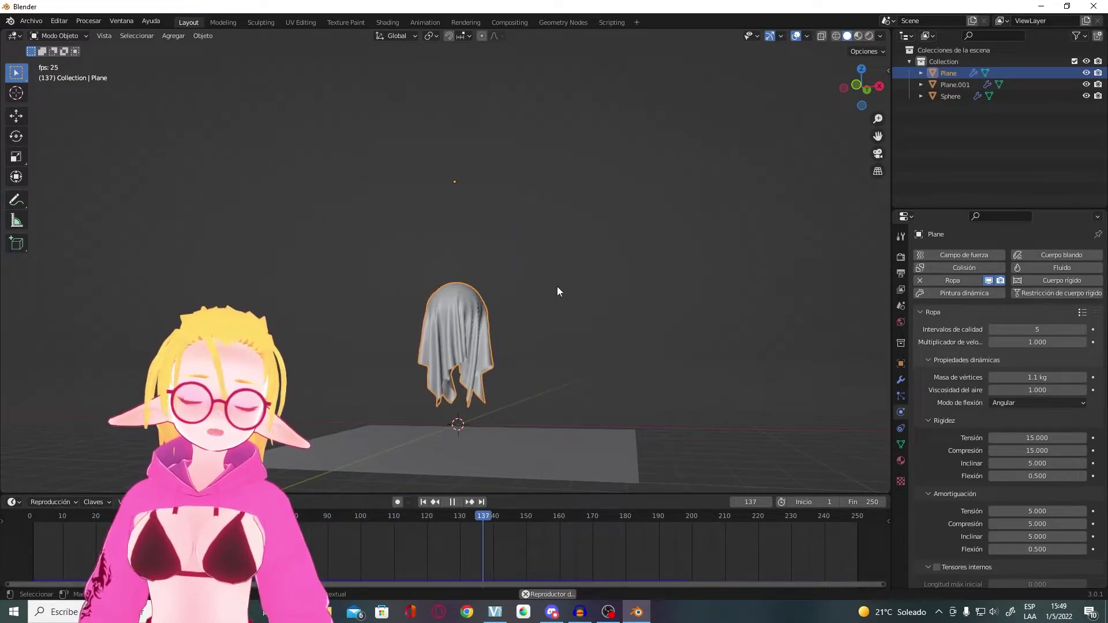
key(space)
scroll(937, 472, down, 5)
Step: Expand the cloth Cache settings and scrub the timeline back to frame 0
scroll(937, 472, down, 5)
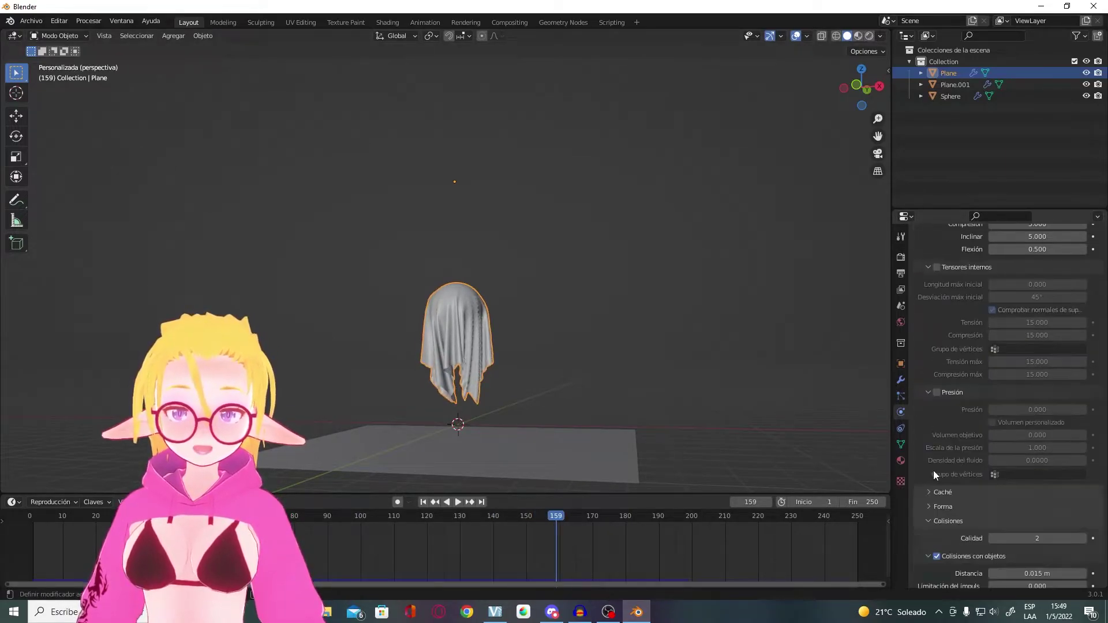
scroll(933, 470, down, 3)
click(926, 426)
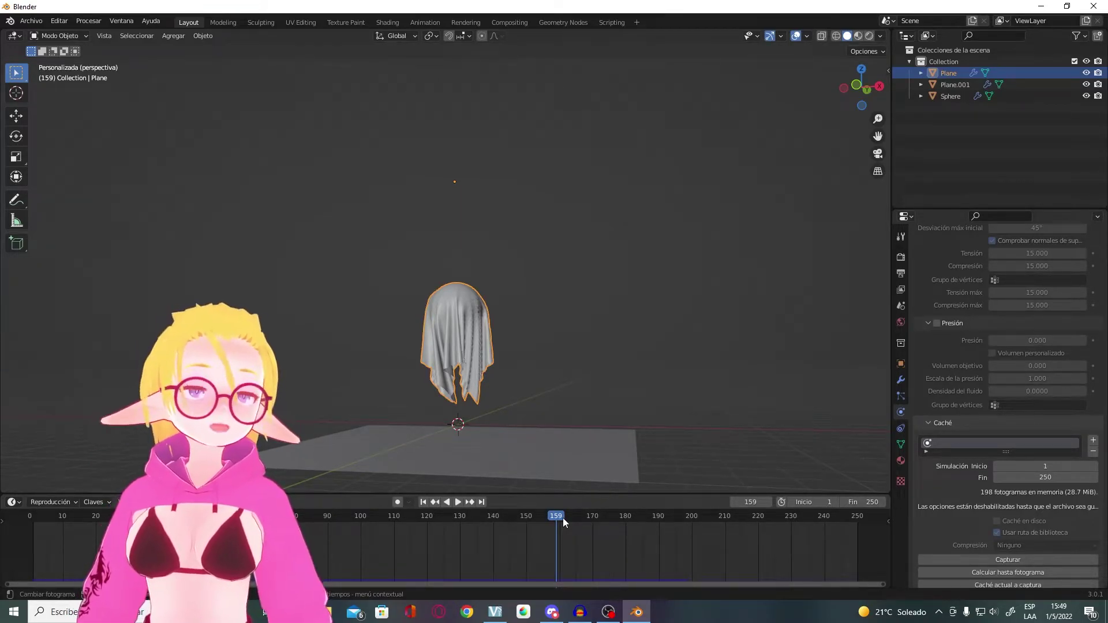
drag(562, 517, 29, 518)
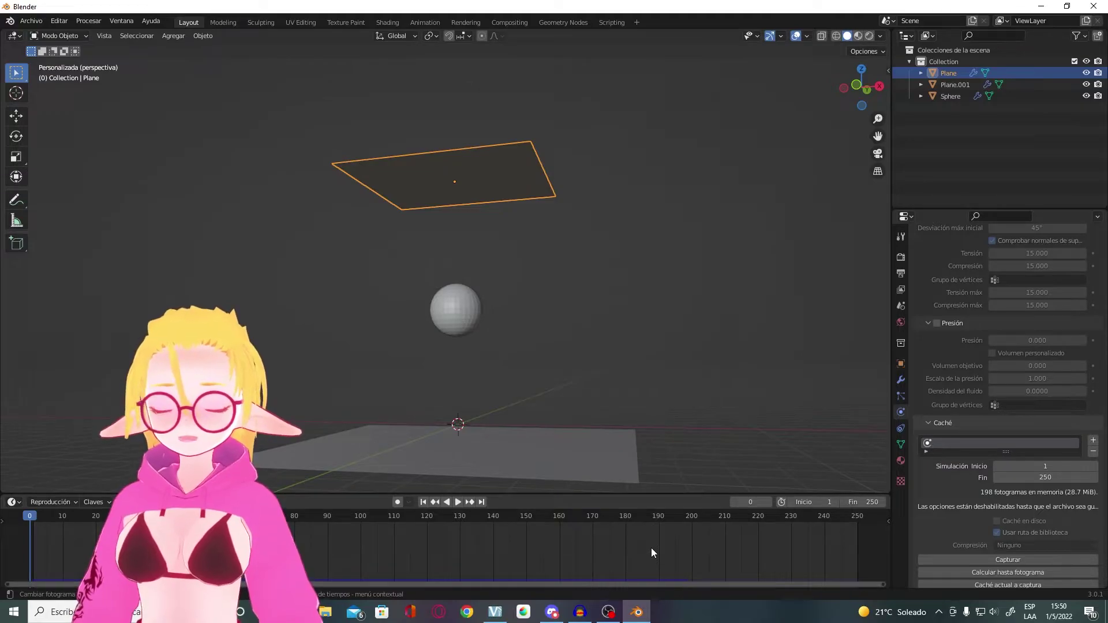
Step: Replay the cloth simulation and stop at frame 144 with the cloth draped
mouse_move(632, 381)
middle_down()
mouse_move(660, 396)
mouse_move(369, 442)
mouse_move(576, 411)
middle_up()
key(space)
scroll(513, 410, up, 3)
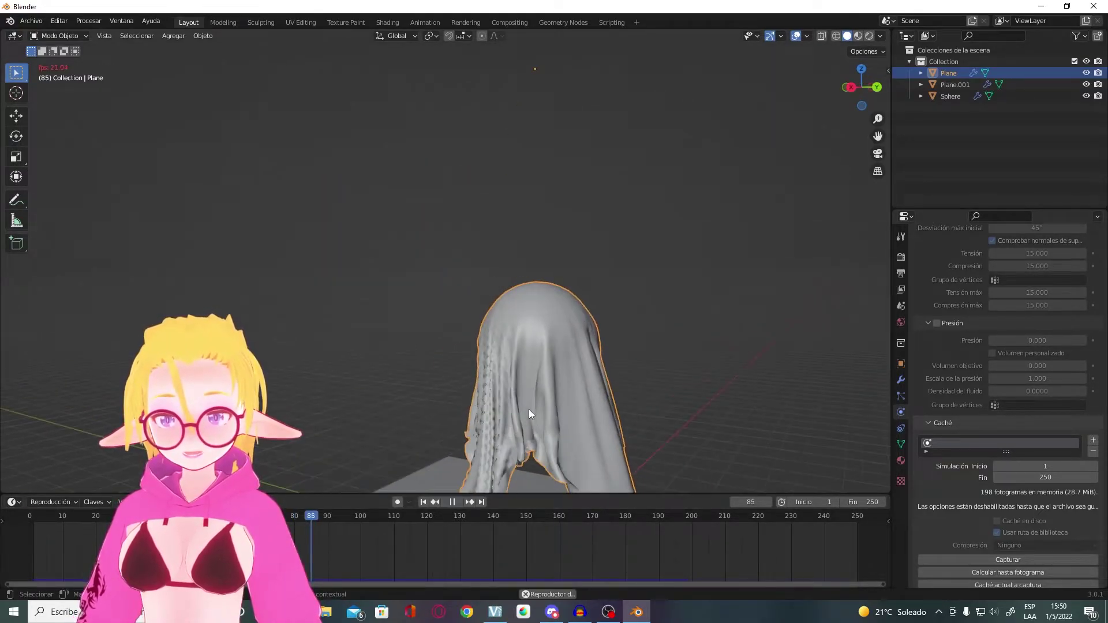
scroll(688, 411, down, 3)
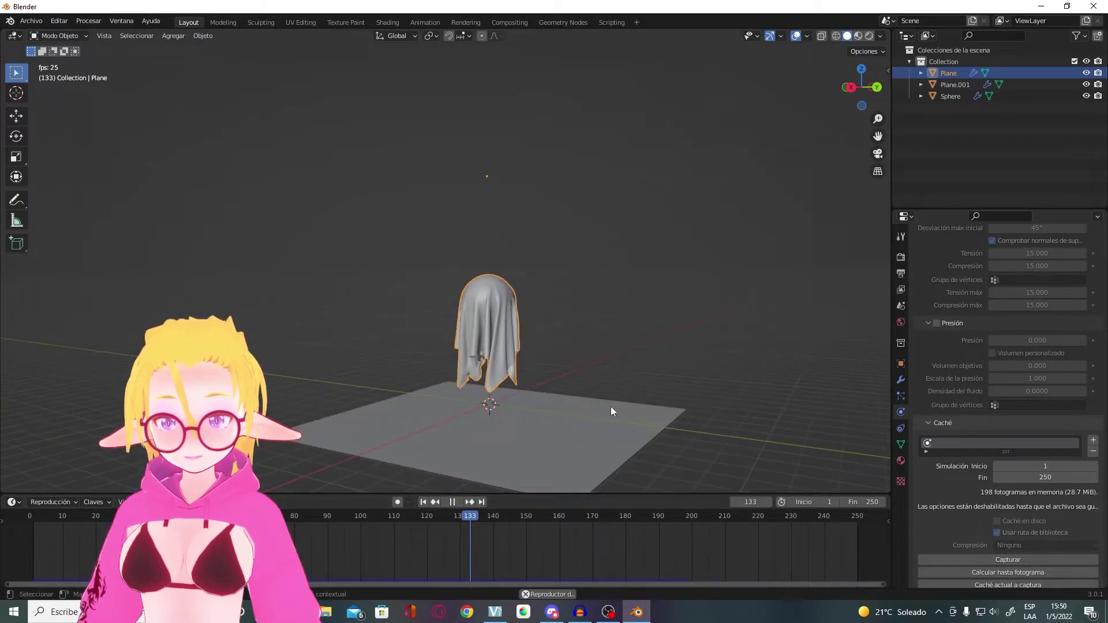
key(space)
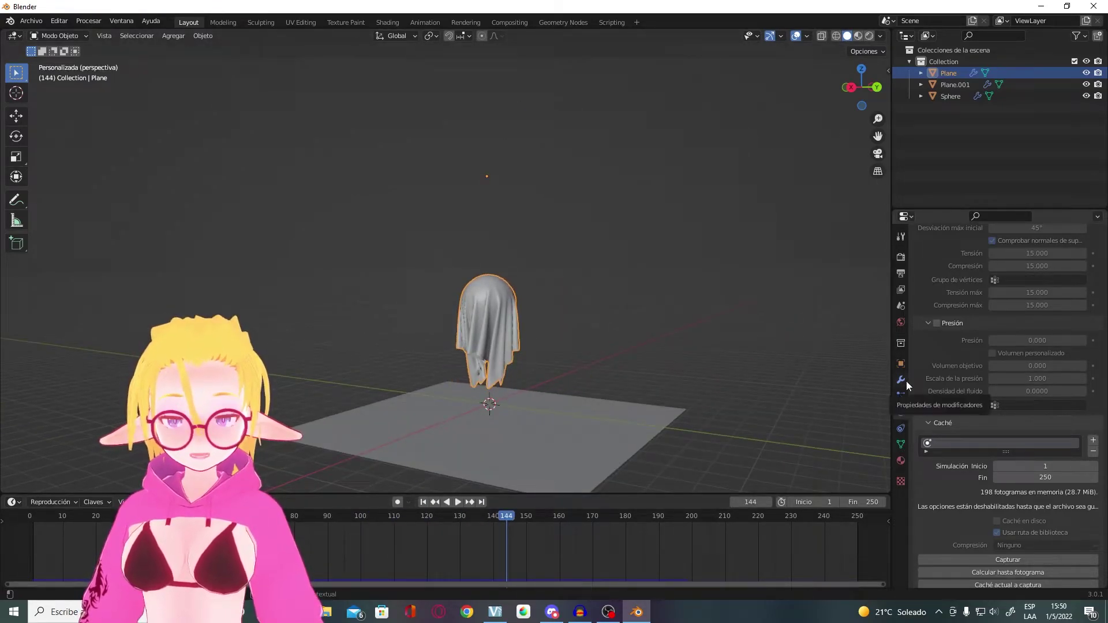
Step: Apply the Cloth modifier from the plane's modifier stack
click(906, 382)
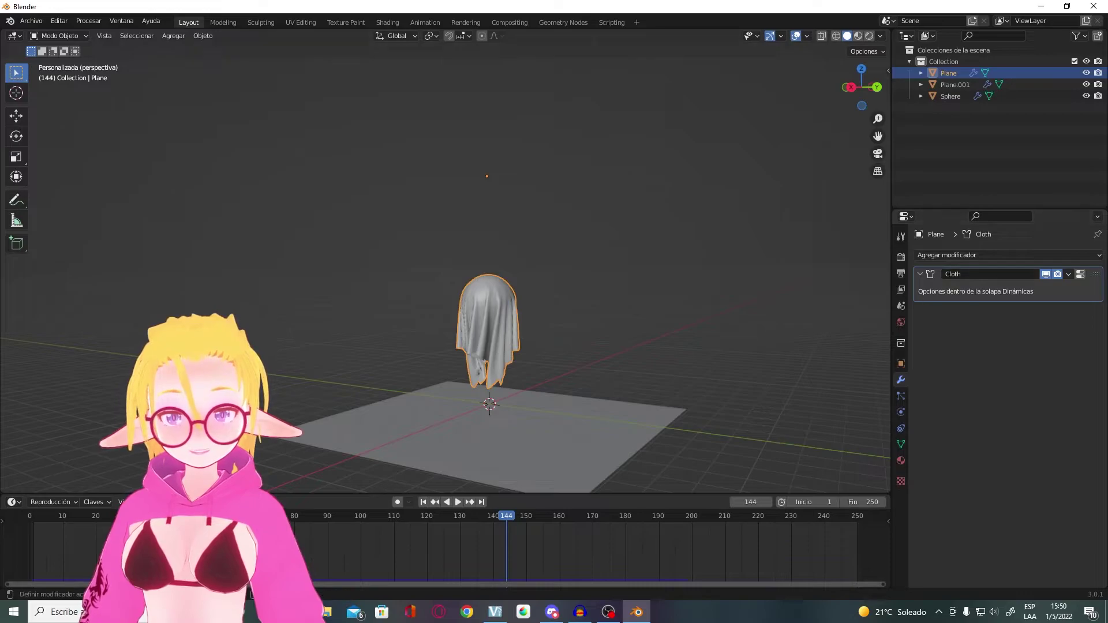
click(1069, 275)
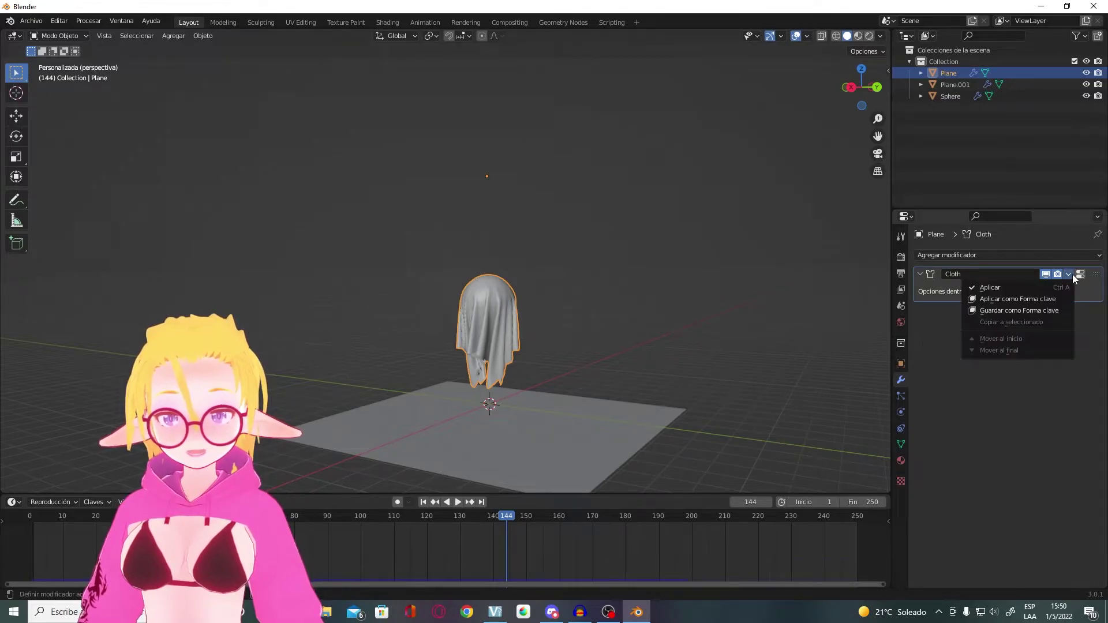
click(1040, 288)
mouse_move(514, 411)
middle_down()
mouse_move(732, 389)
mouse_move(576, 510)
middle_up()
key(space)
scroll(421, 368, up, 3)
mouse_move(421, 368)
middle_down()
mouse_move(618, 372)
mouse_move(760, 336)
mouse_move(822, 366)
middle_up()
Step: Undo the Cloth modifier application so the simulation stays live
key(ctrl+z)
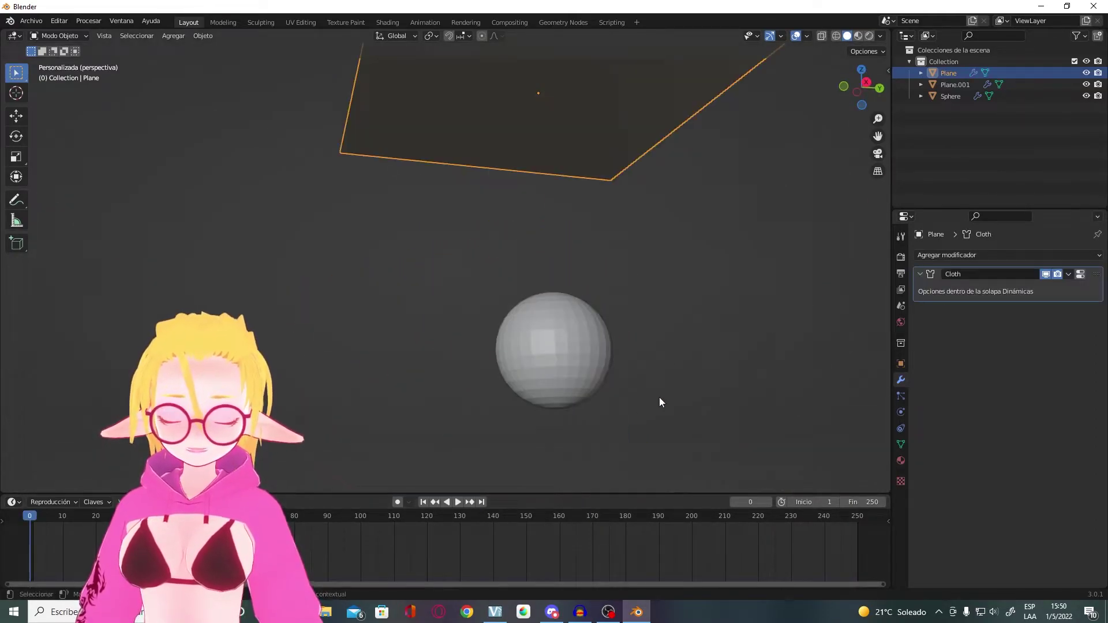
scroll(598, 390, down, 5)
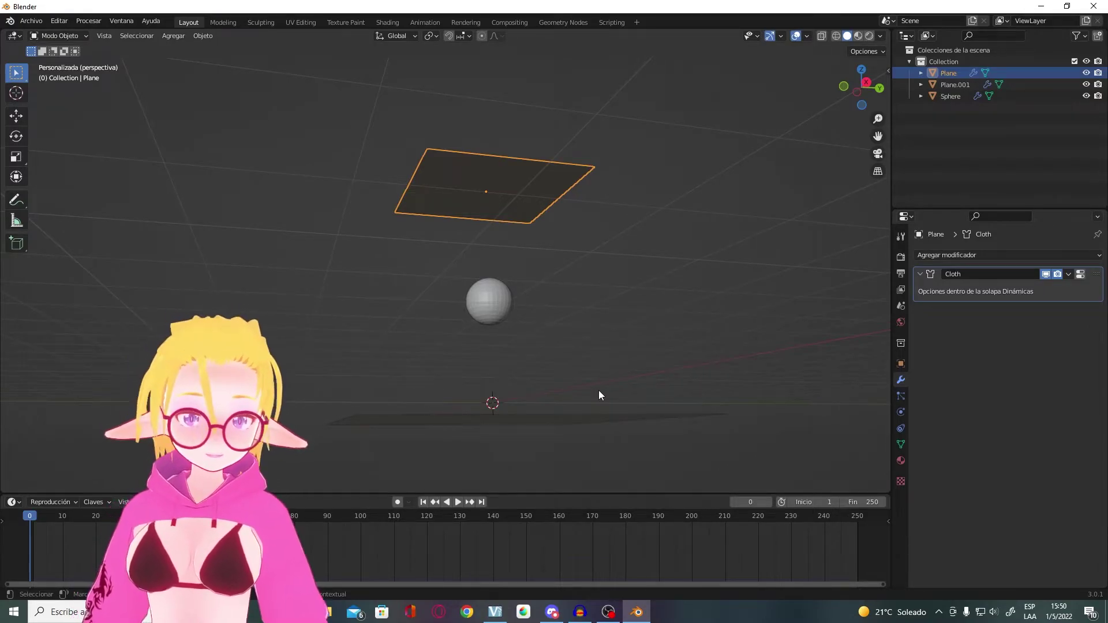
mouse_move(655, 356)
middle_down()
mouse_move(635, 347)
mouse_move(697, 403)
mouse_move(615, 303)
mouse_move(766, 295)
mouse_move(372, 310)
mouse_move(499, 338)
middle_up()
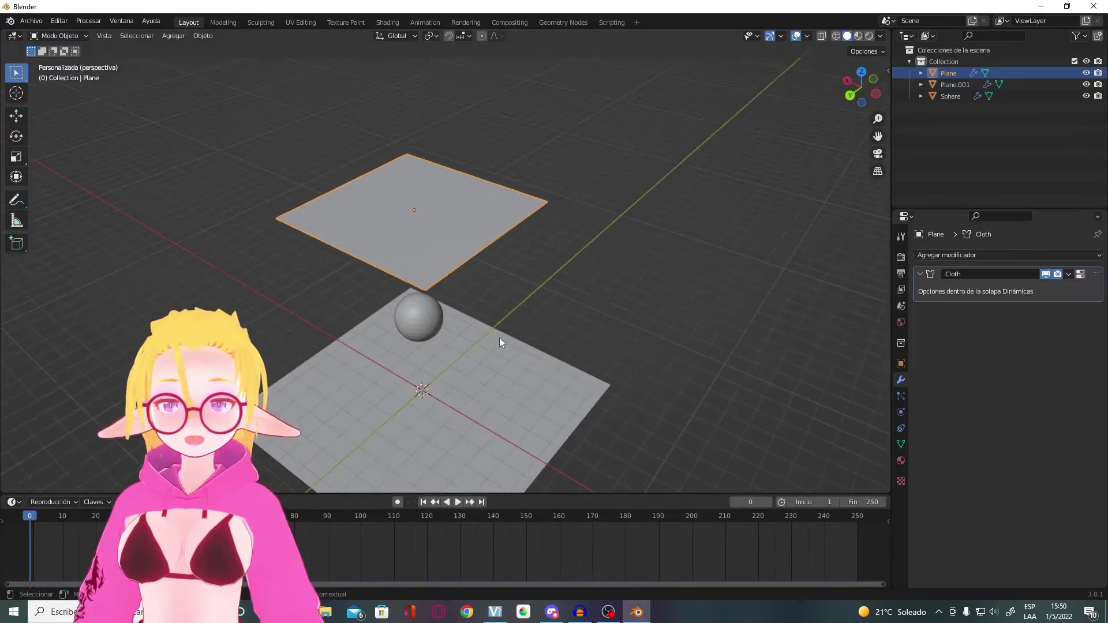
middle_drag(888, 454, 624, 331)
Step: Create a new material and turn the timeline area into an enlarged Shader Editor
click(901, 460)
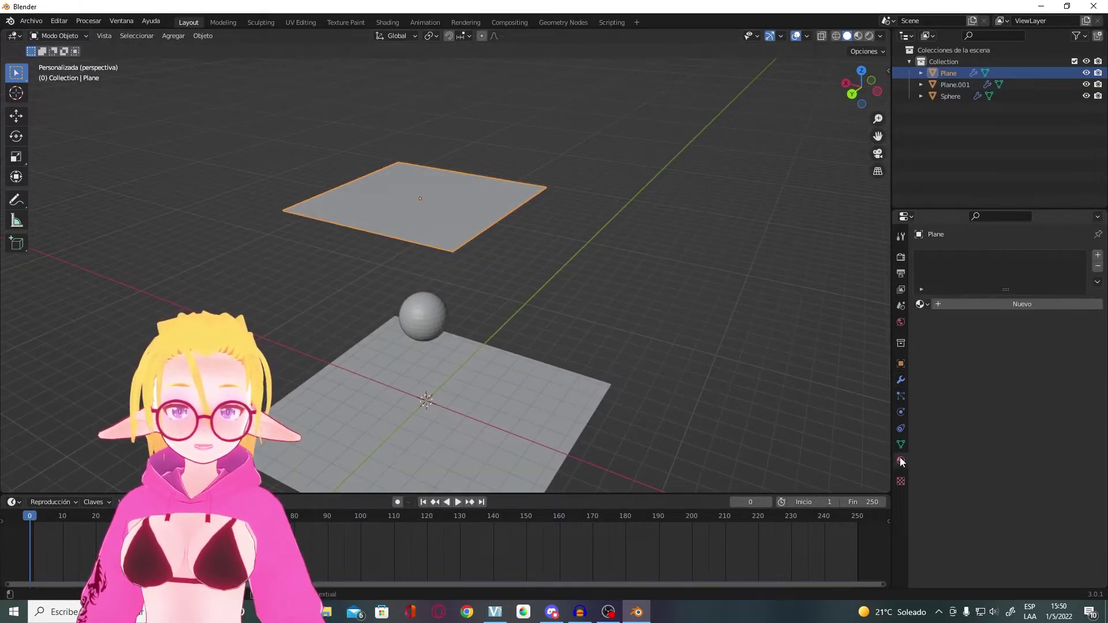
click(976, 306)
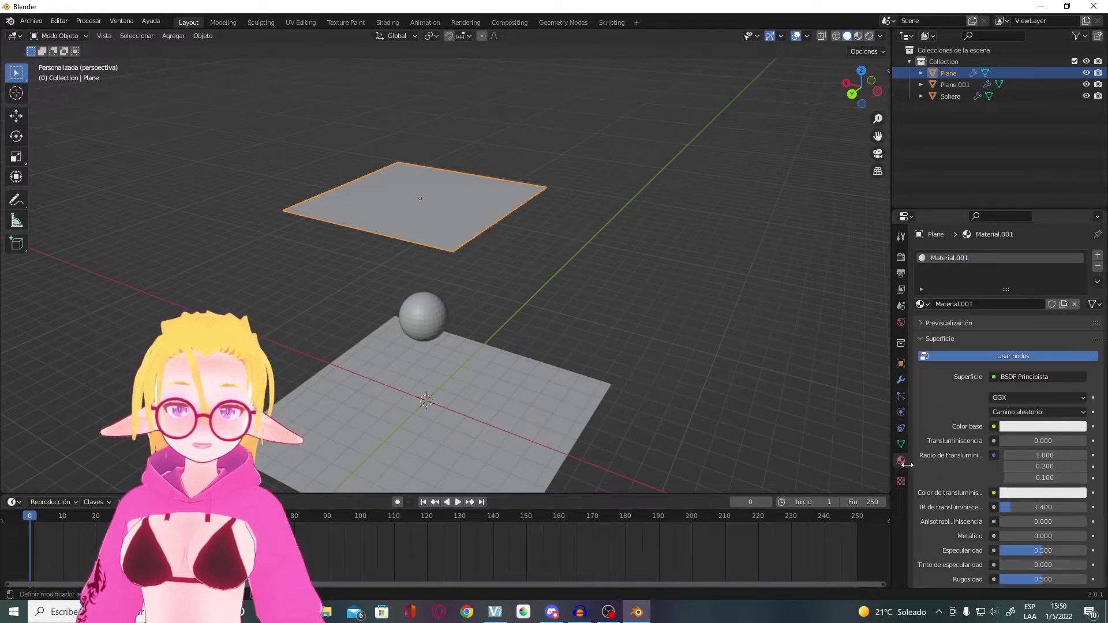
click(13, 502)
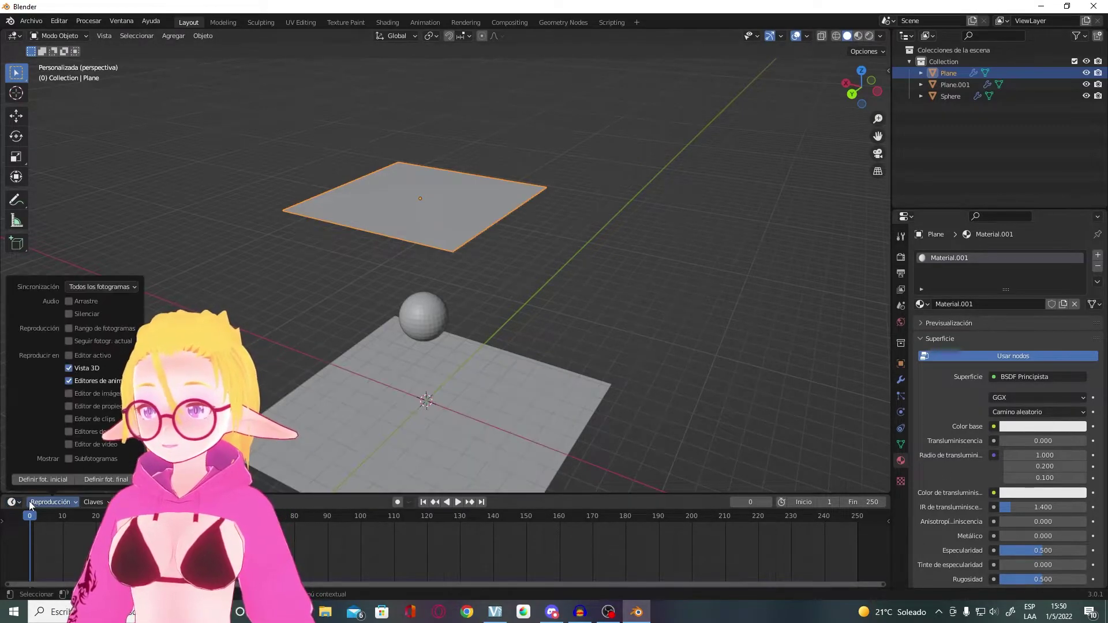
click(10, 504)
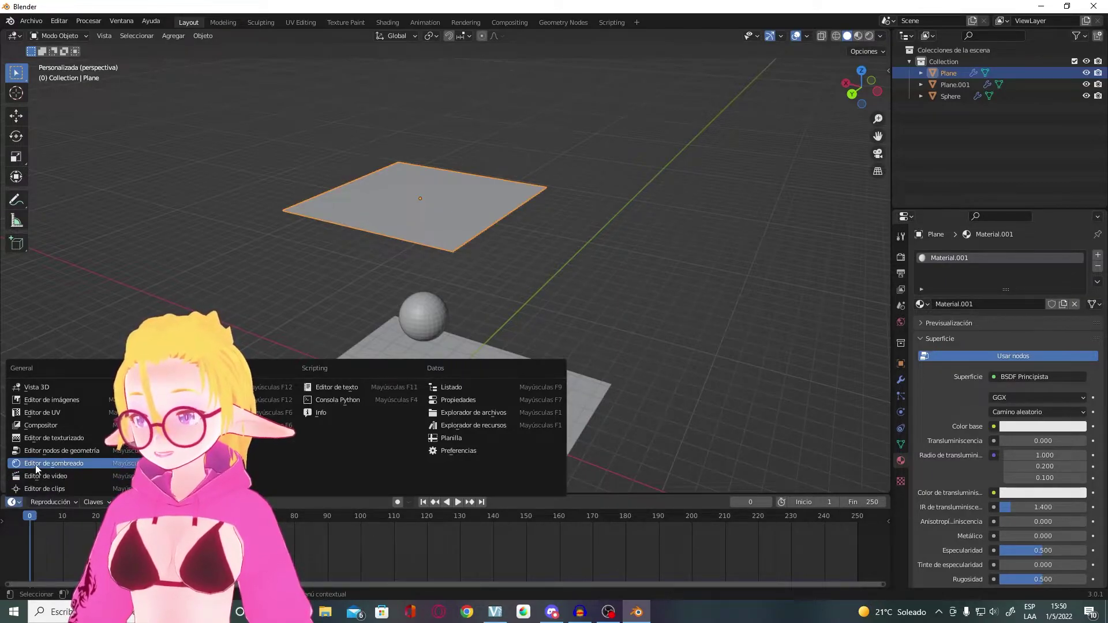
click(53, 464)
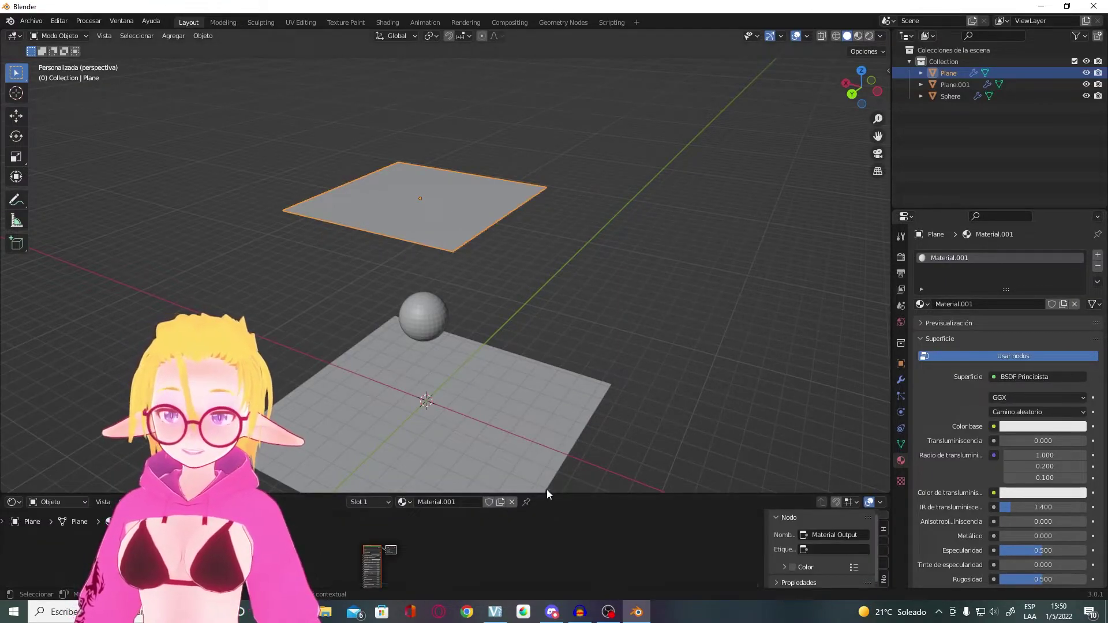
drag(549, 495, 549, 343)
scroll(338, 536, up, 5)
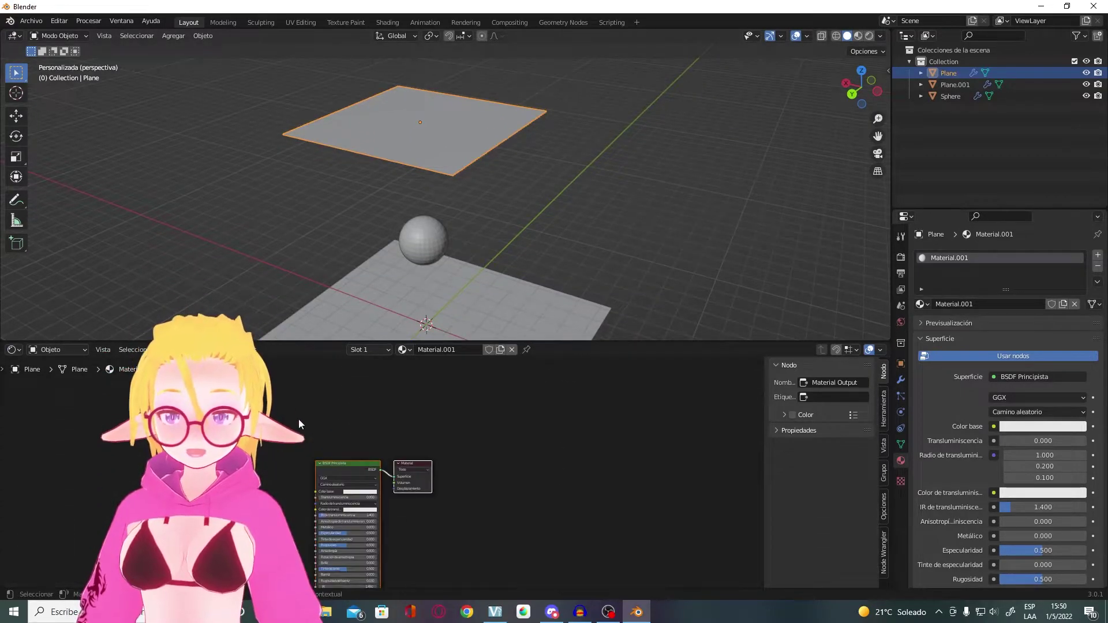
key(Escape)
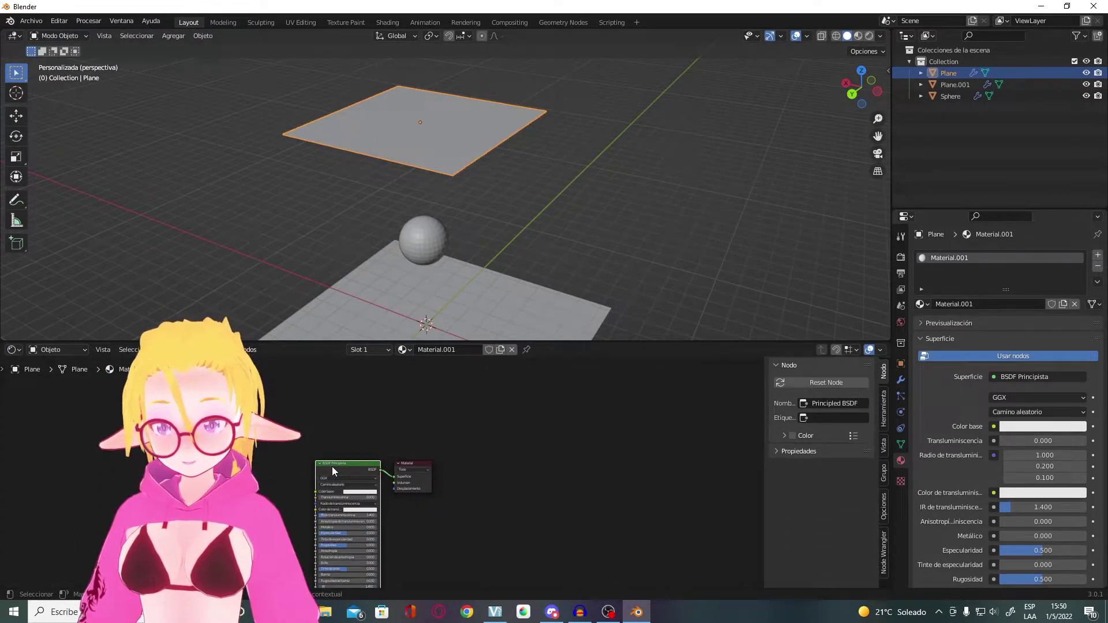
Step: Load the tela transparente diffuse, height, normal and smoothness maps onto the BSDF with Ctrl+Shift+T
key(ctrl+shift+t)
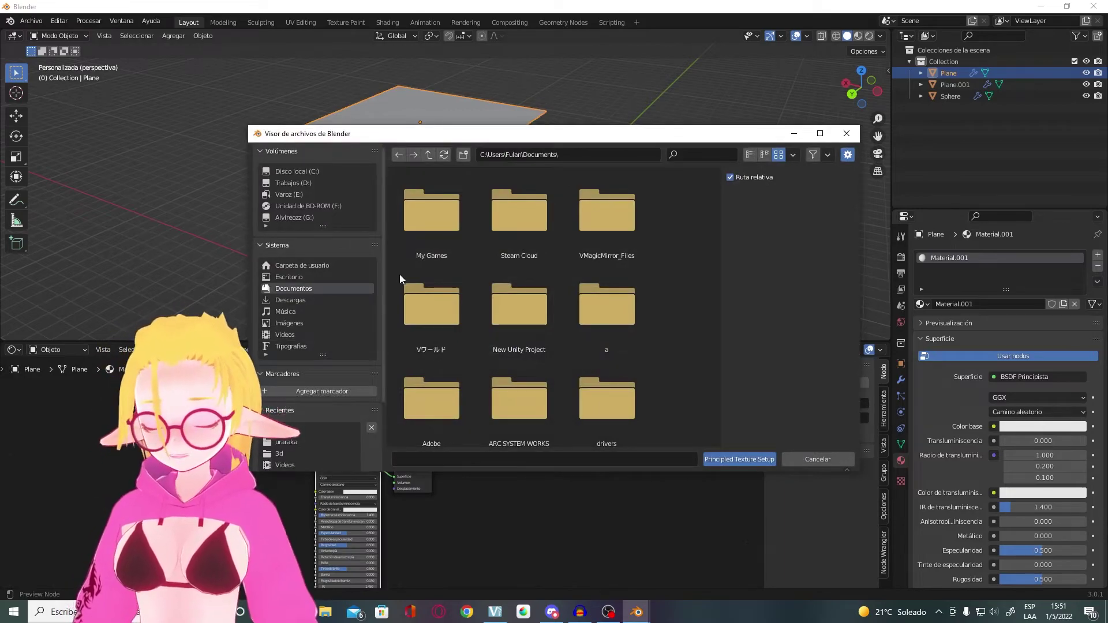
scroll(518, 333, down, 2)
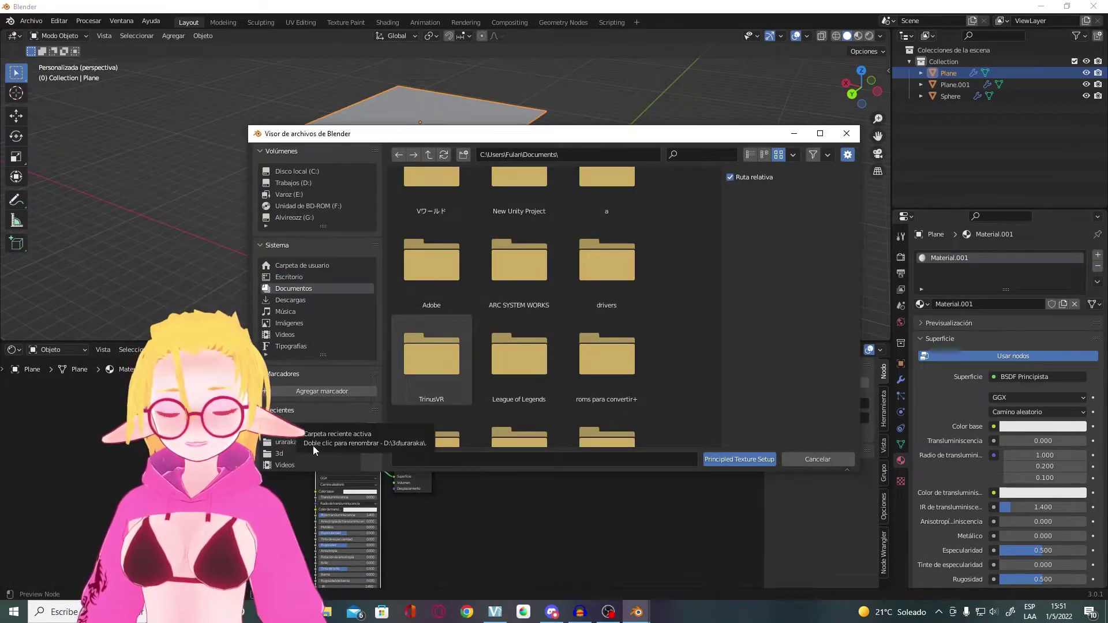
click(283, 443)
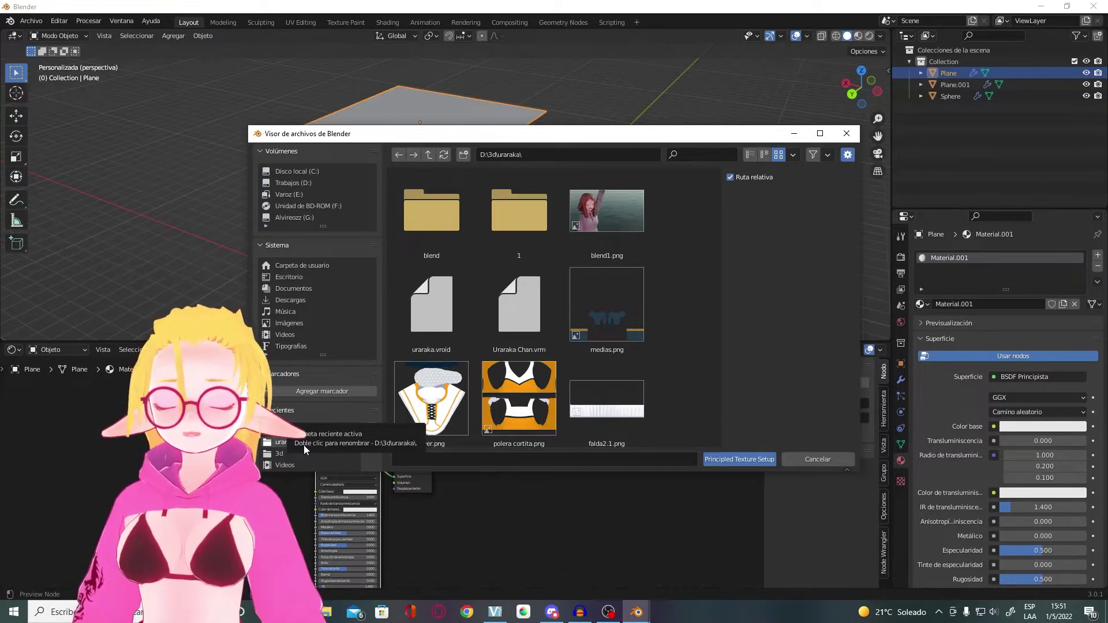
scroll(294, 444, down, 3)
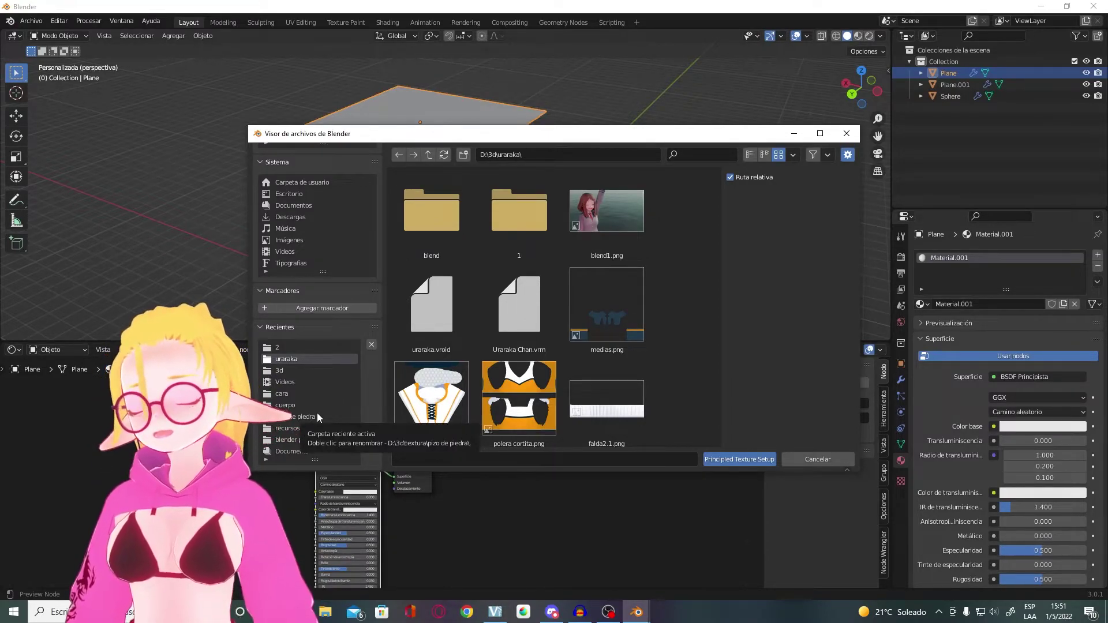
click(282, 347)
click(531, 200)
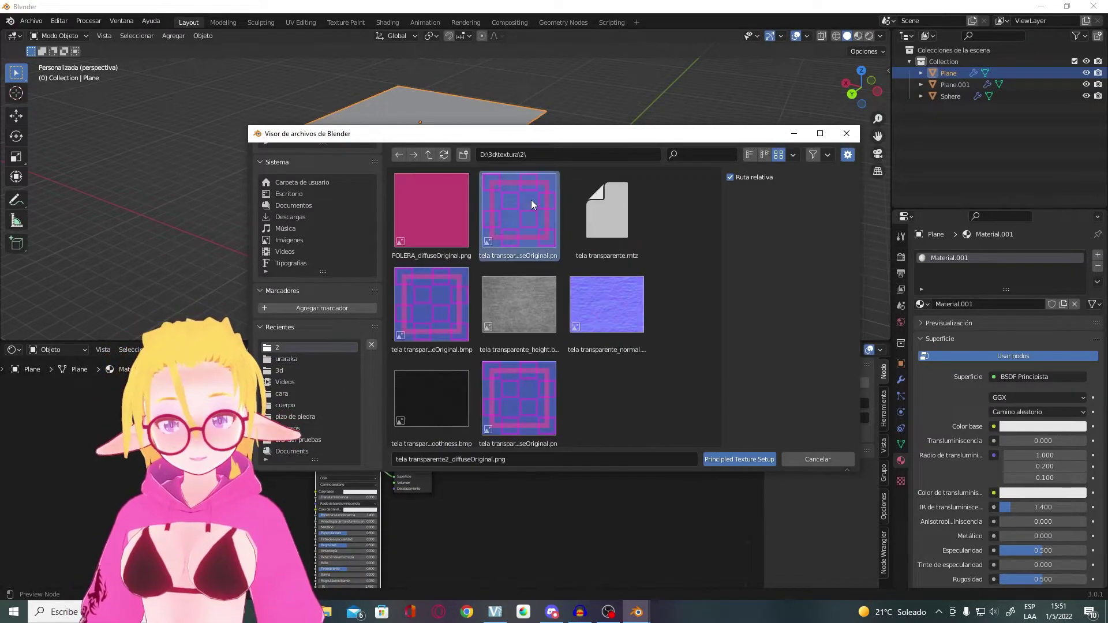
shift+click(526, 312)
shift+click(592, 310)
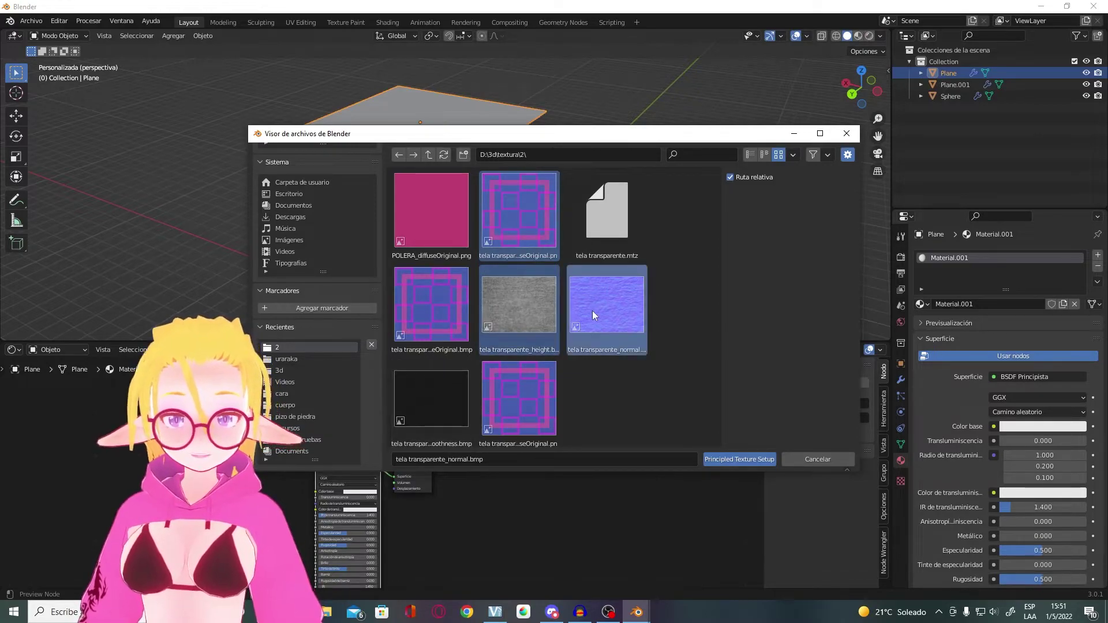
shift+click(439, 412)
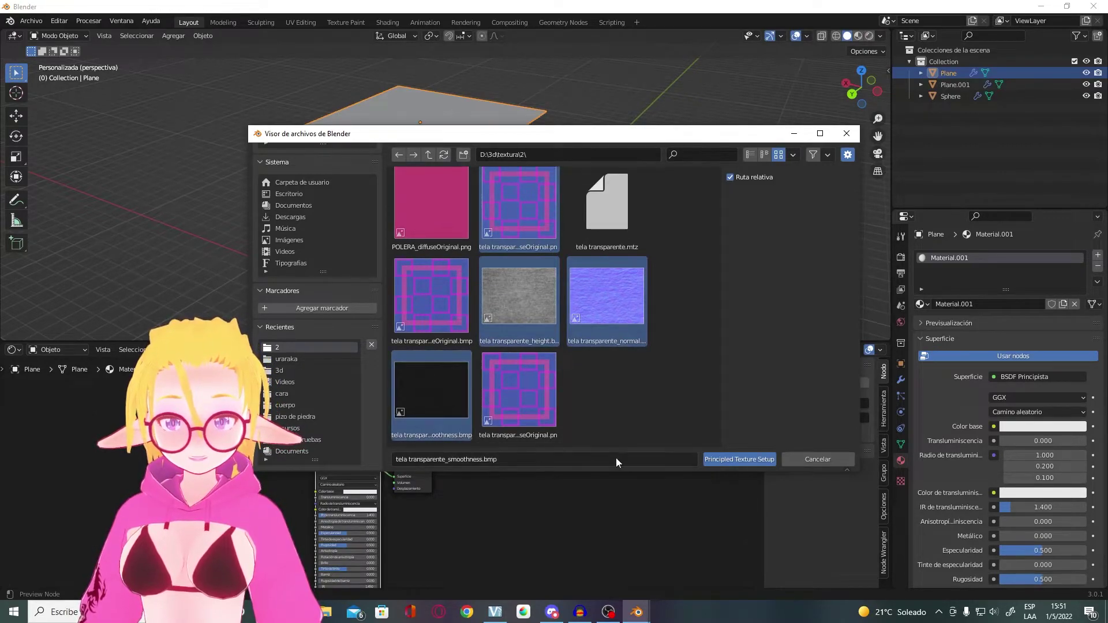
click(736, 455)
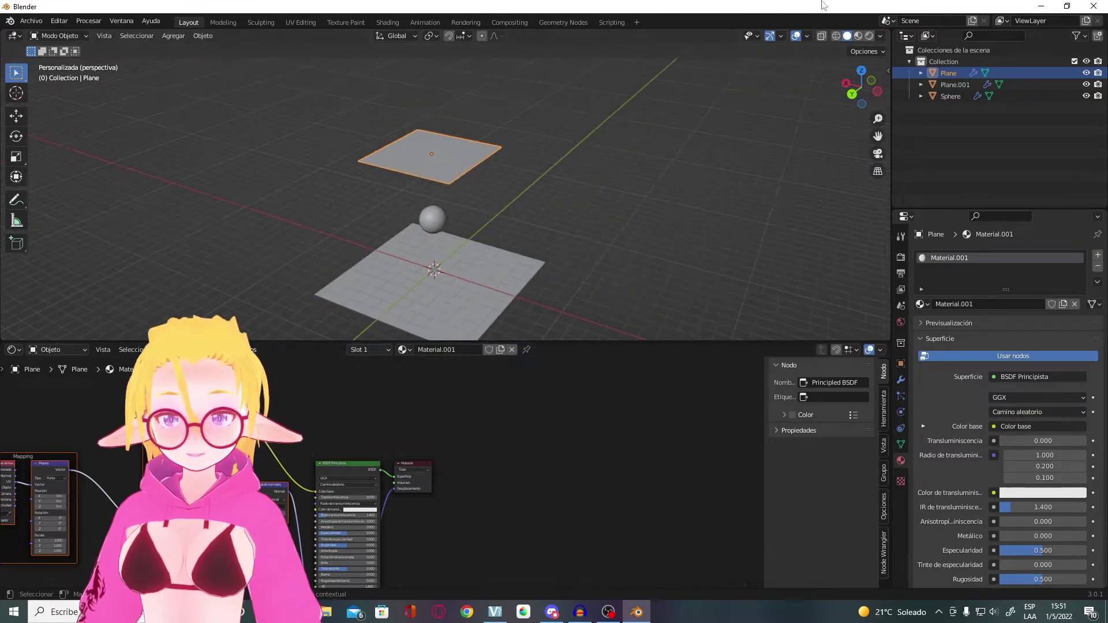
Step: Switch the viewport to material preview and shrink the node editor
click(864, 36)
drag(591, 343, 590, 492)
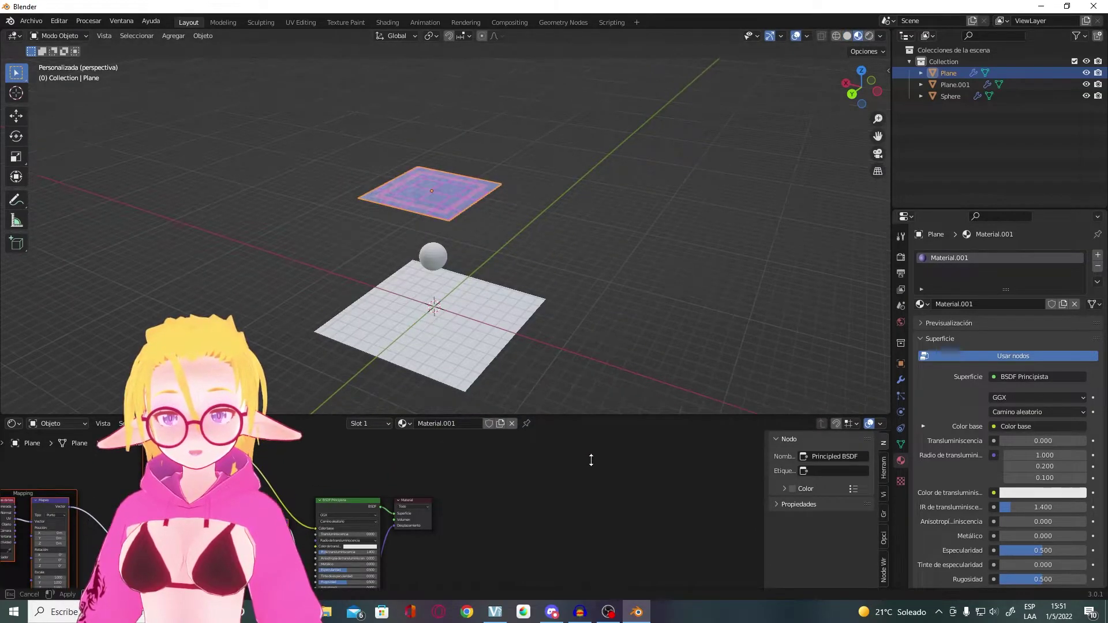
scroll(519, 231, up, 3)
mouse_move(539, 257)
middle_down()
mouse_move(667, 282)
mouse_move(718, 242)
mouse_move(695, 292)
mouse_move(531, 207)
middle_up()
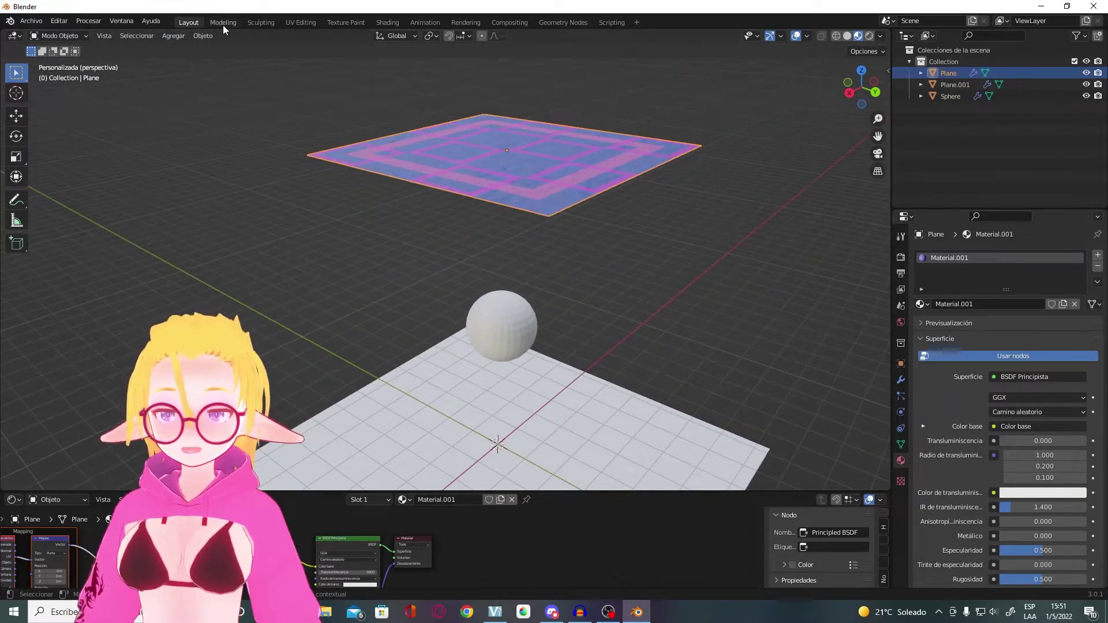
Step: Scale up all UVs in UV Editing so the purple pattern repeats
click(300, 23)
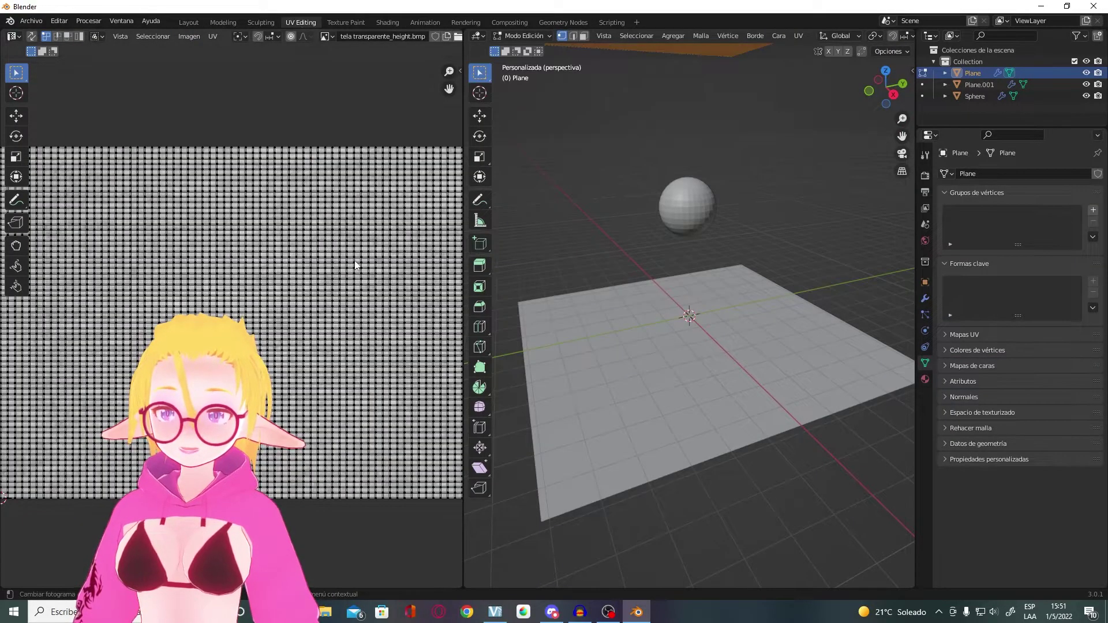
key(a)
key(s)
click(417, 163)
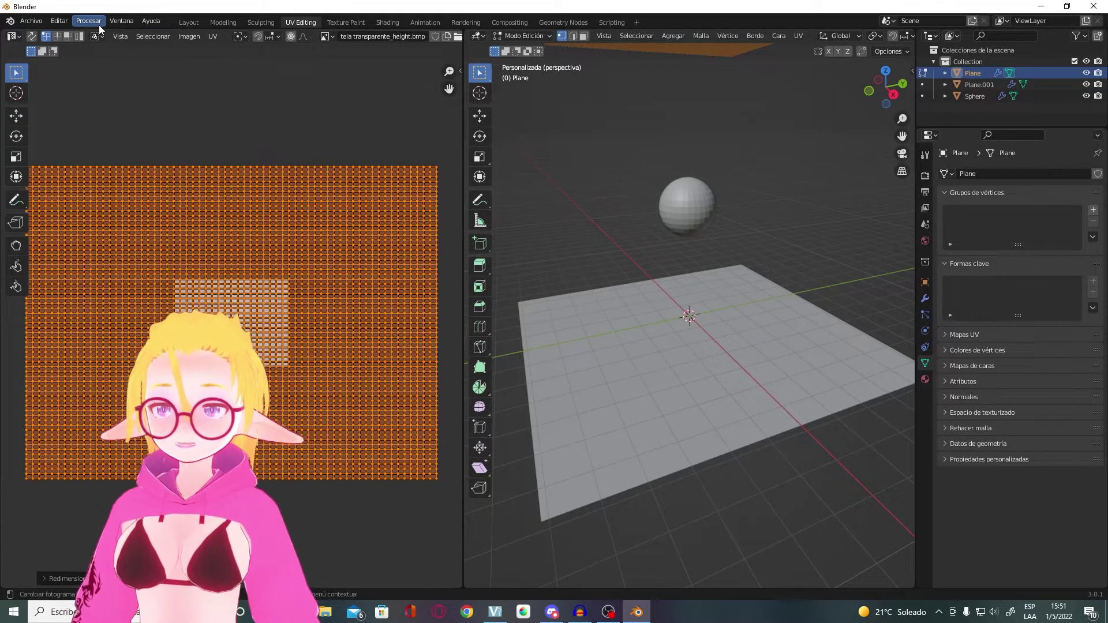
click(188, 22)
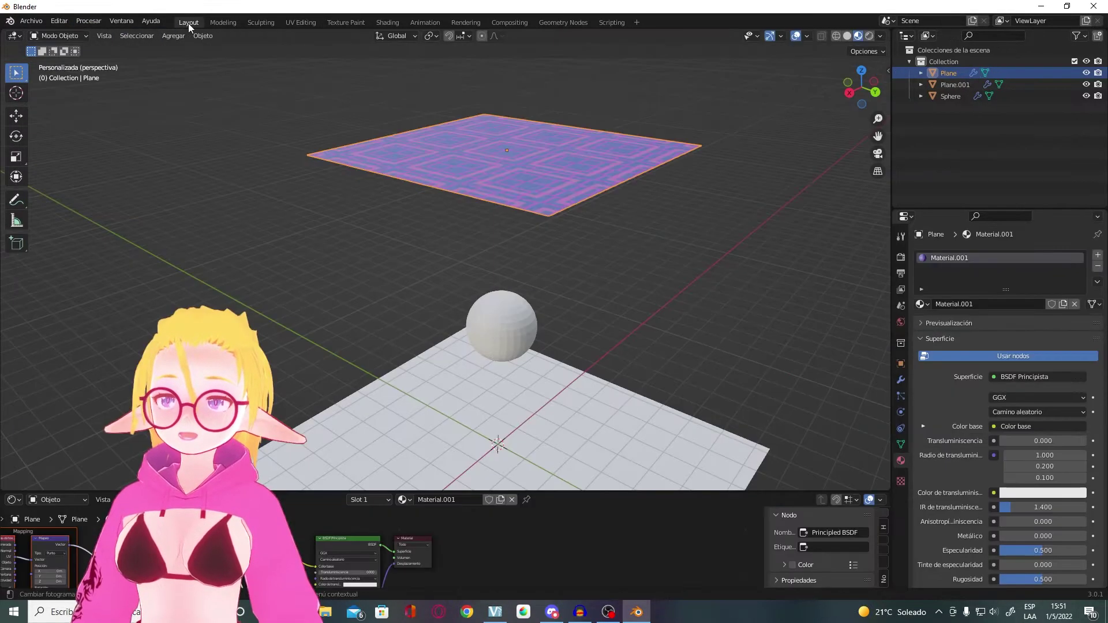
Step: Play the cloth simulation to watch the textured plane drape
mouse_move(536, 203)
middle_down()
mouse_move(557, 286)
mouse_move(624, 218)
mouse_move(687, 189)
middle_up()
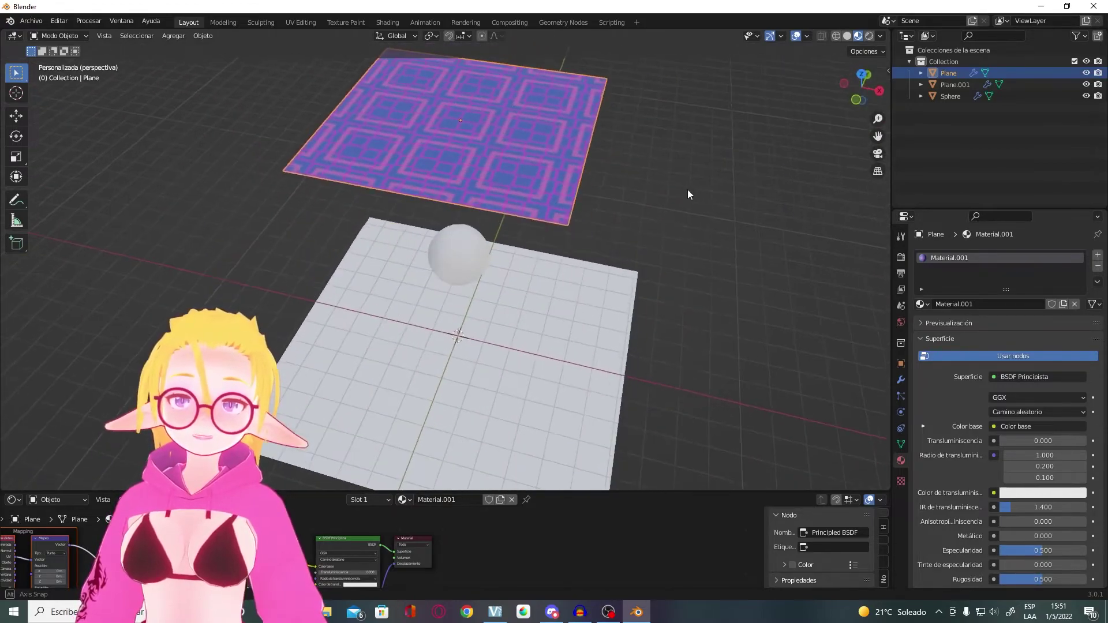
scroll(618, 213, up, 2)
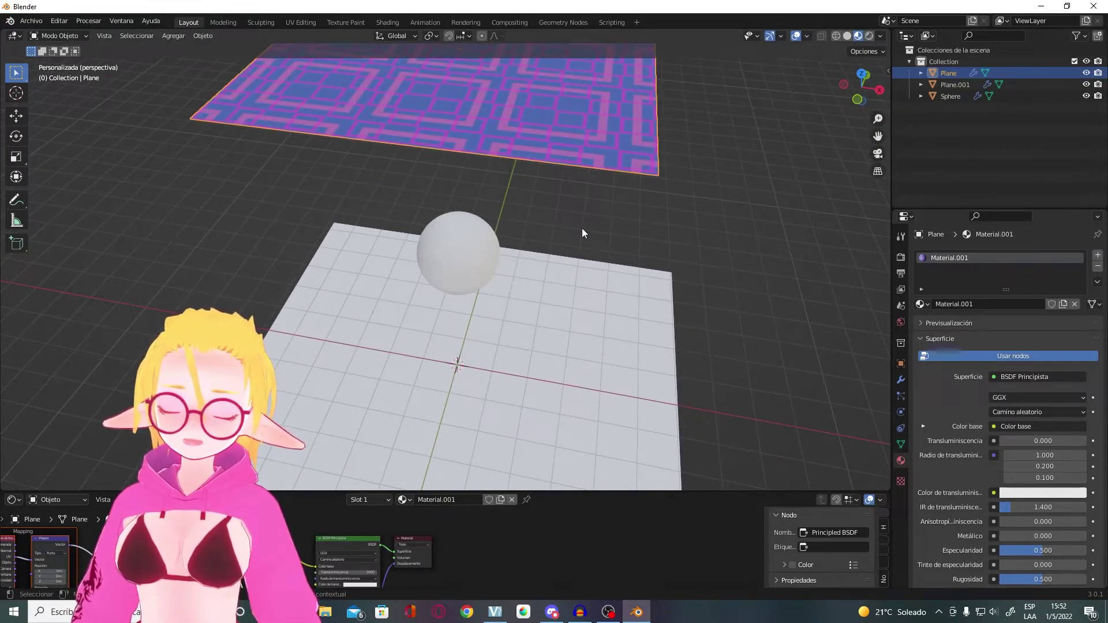
key(space)
middle_drag(570, 260, 589, 243)
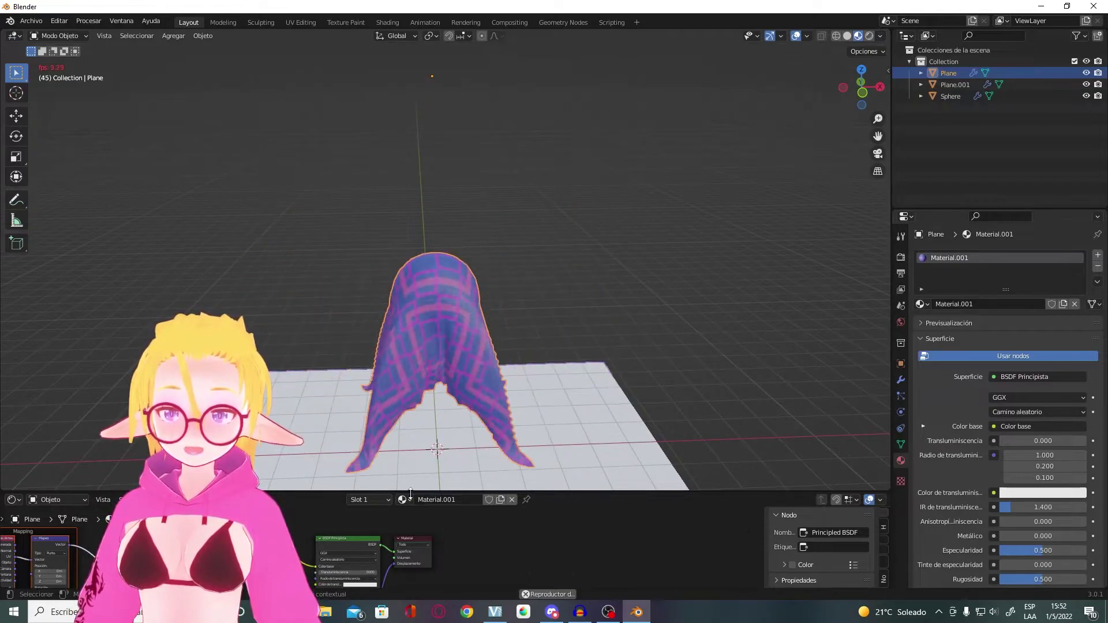
Step: Enlarge the Shader Editor and select the Image Texture.001 node
drag(414, 492, 415, 396)
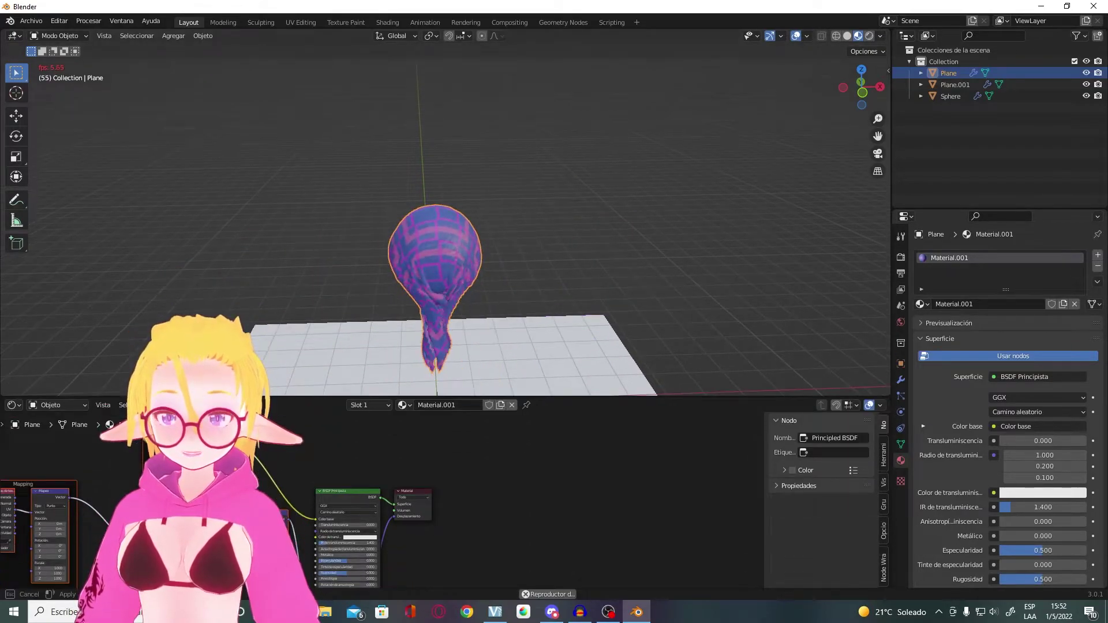
scroll(466, 468, down, 3)
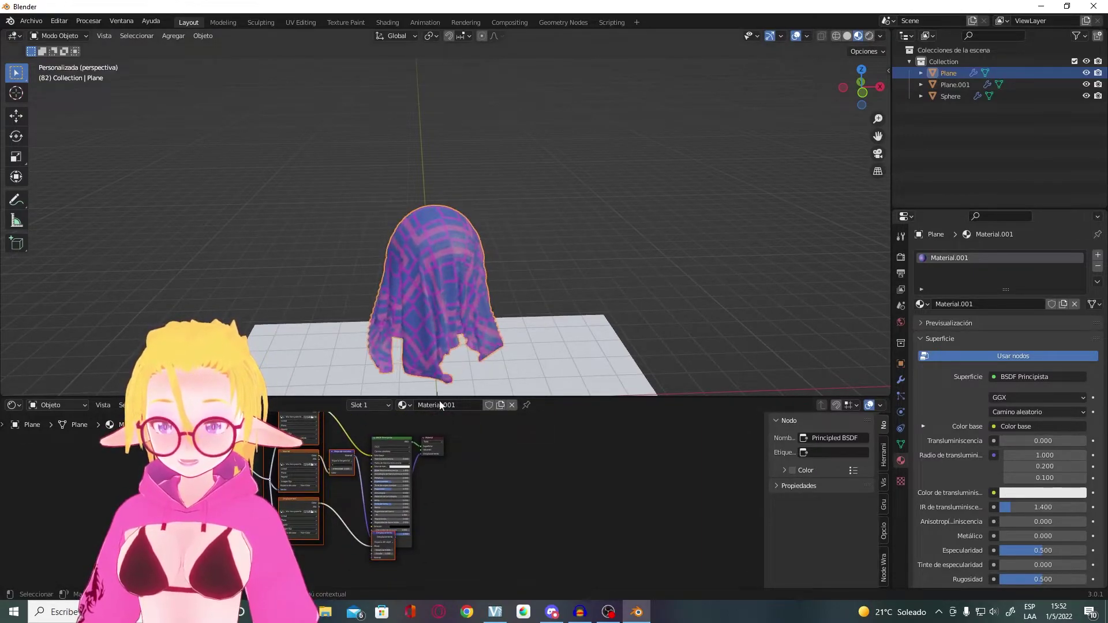
scroll(372, 529, up, 1)
scroll(371, 529, up, 1)
scroll(372, 529, up, 1)
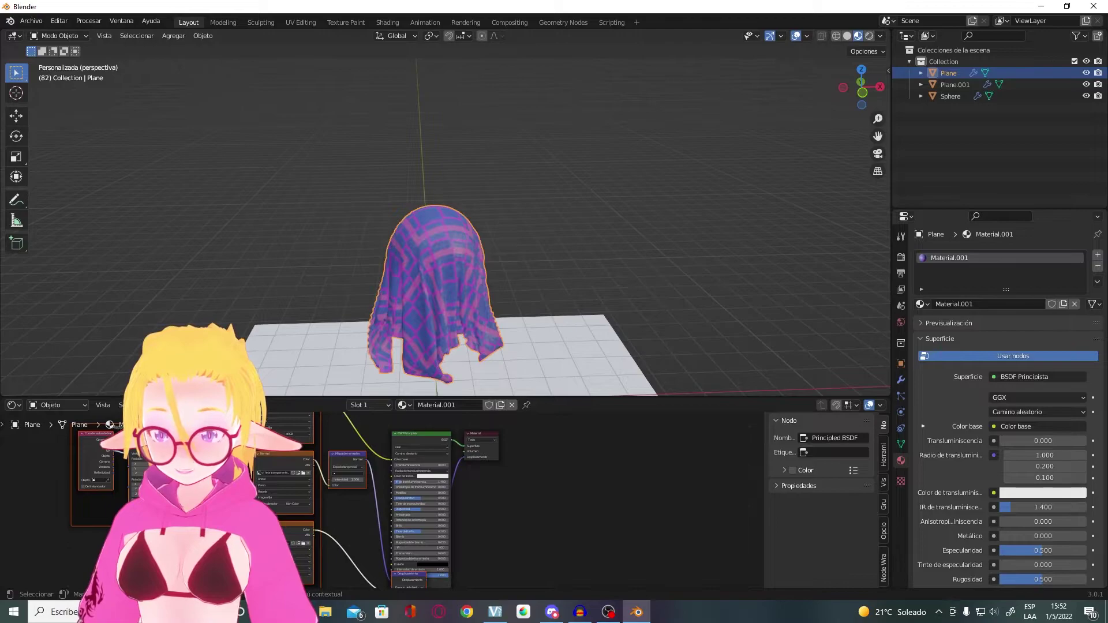
scroll(361, 533, up, 1)
scroll(361, 532, up, 1)
scroll(361, 533, up, 1)
scroll(361, 533, up, 1)
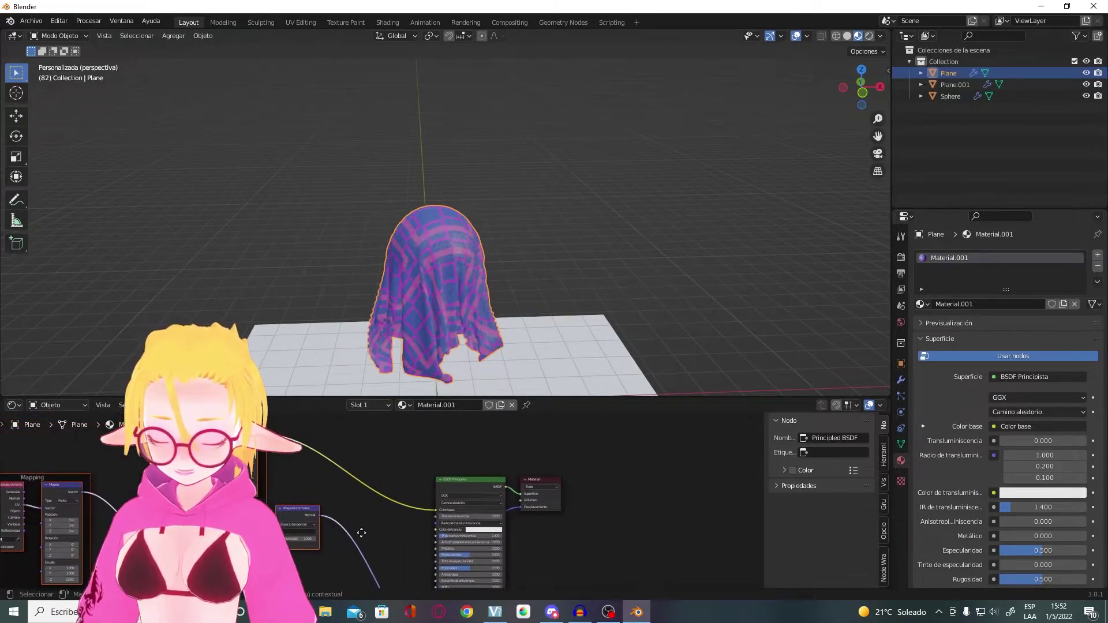
middle_drag(361, 532, 370, 544)
click(266, 456)
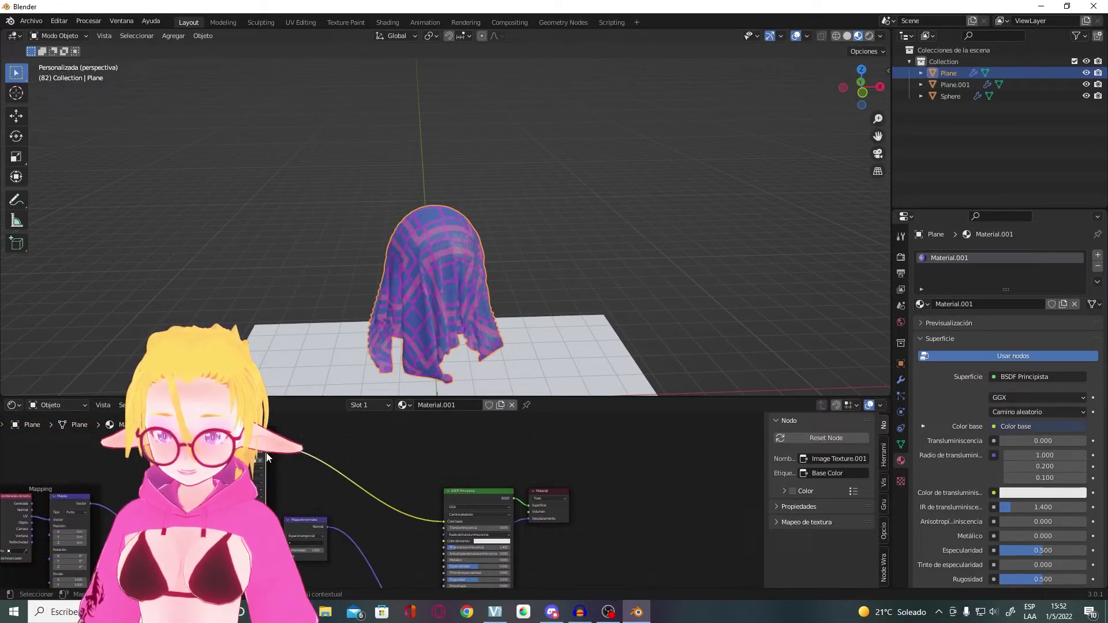
Step: Inspect the patterned cloth draped over the sphere at frame 82
shift+scroll(323, 519, down, 1)
shift+scroll(408, 558, down, 4)
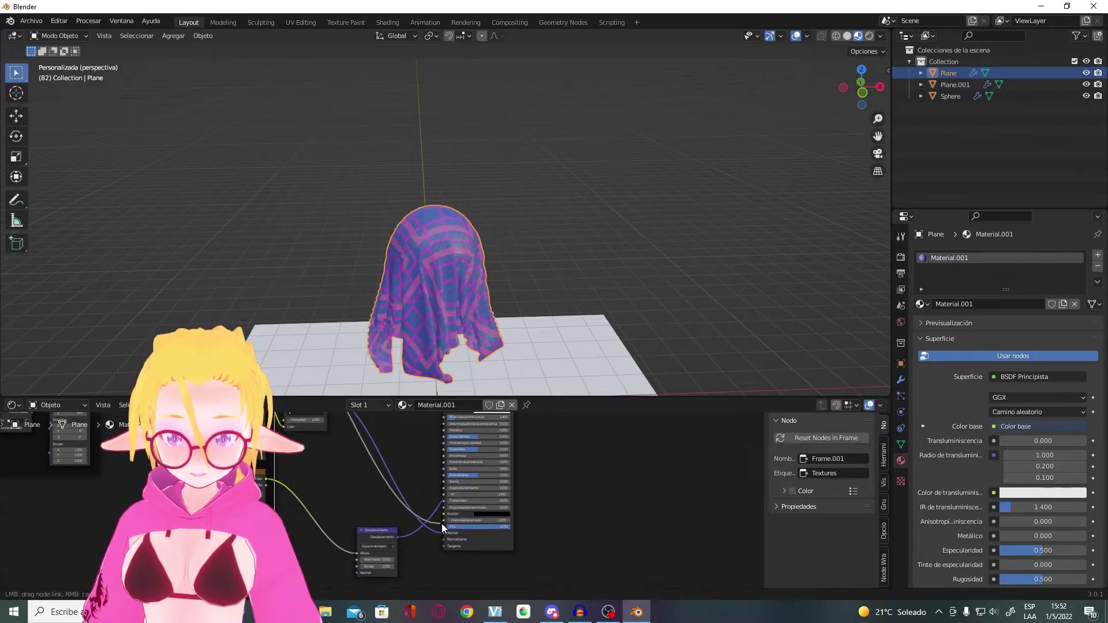
scroll(390, 313, up, 3)
scroll(375, 303, up, 2)
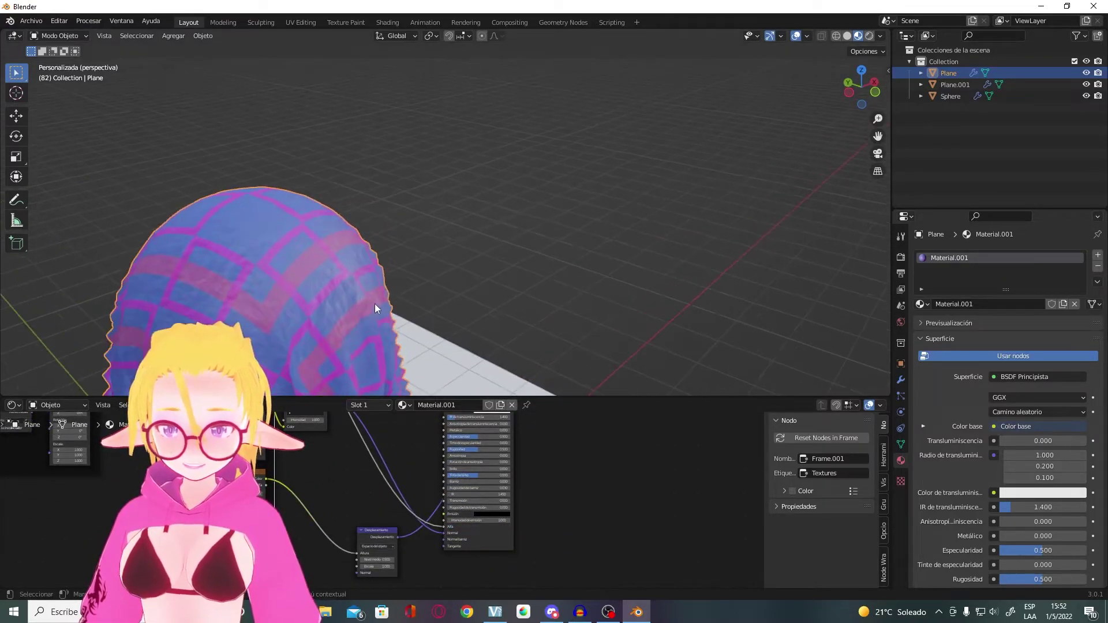
middle_drag(375, 304, 506, 244)
scroll(366, 294, up, 2)
middle_drag(366, 294, 643, 340)
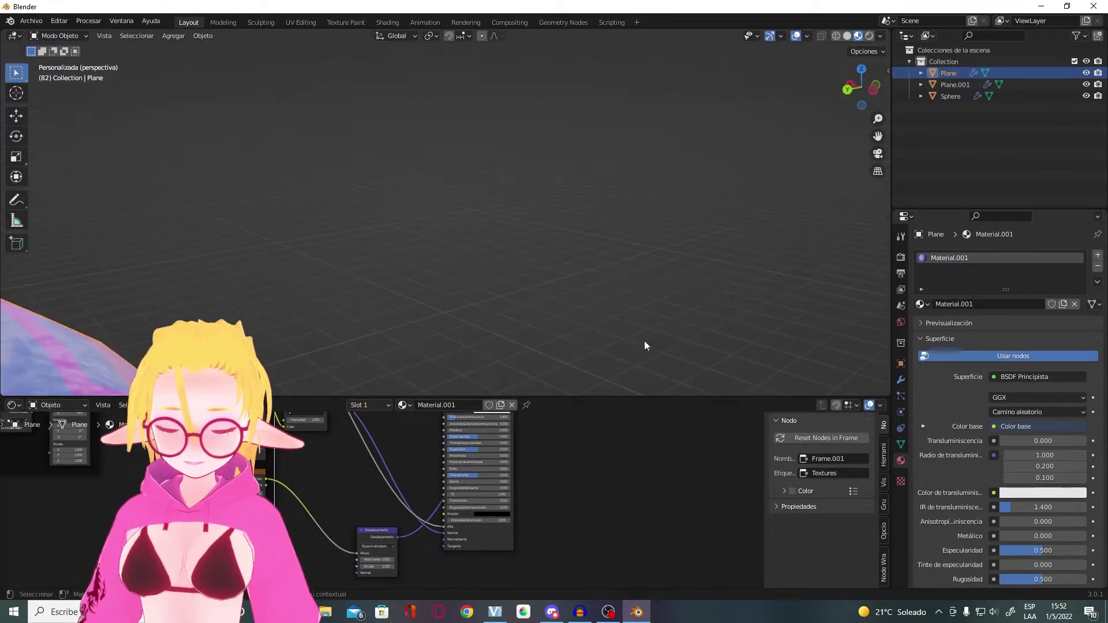
scroll(1033, 495, down, 6)
scroll(1033, 495, down, 5)
scroll(1034, 483, down, 3)
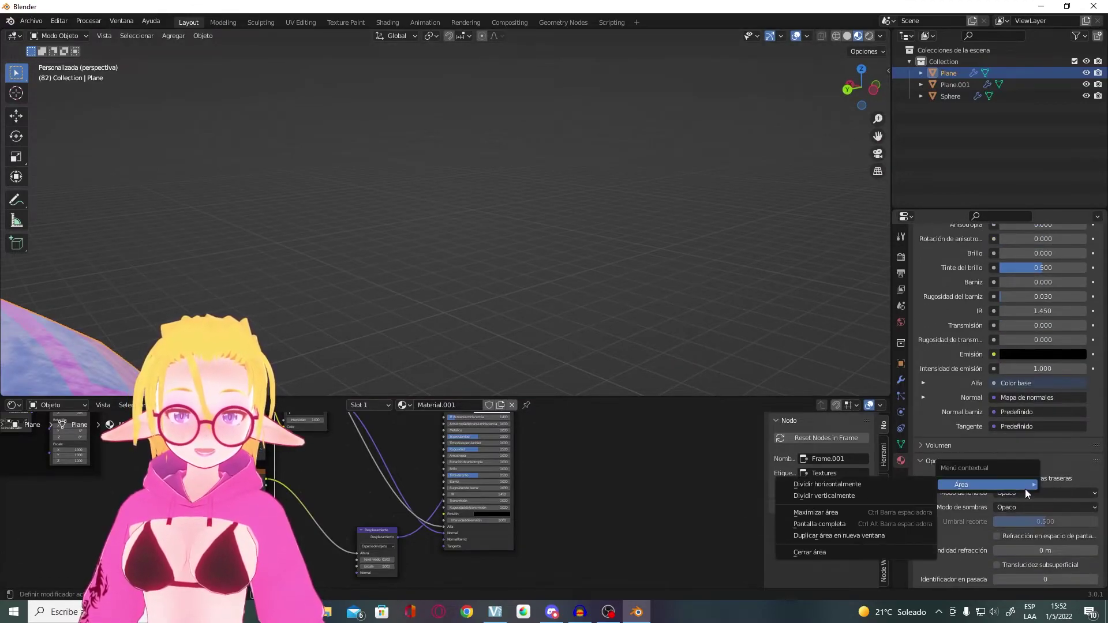
Step: Set the material's Blend Mode to Alpha Clip
click(1048, 491)
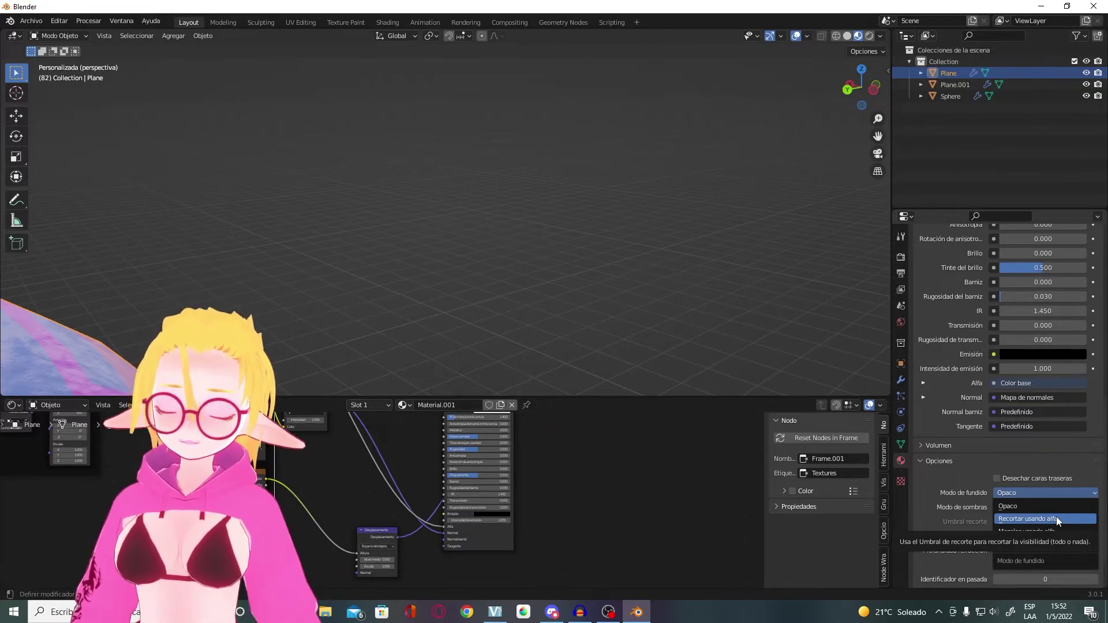
click(1057, 516)
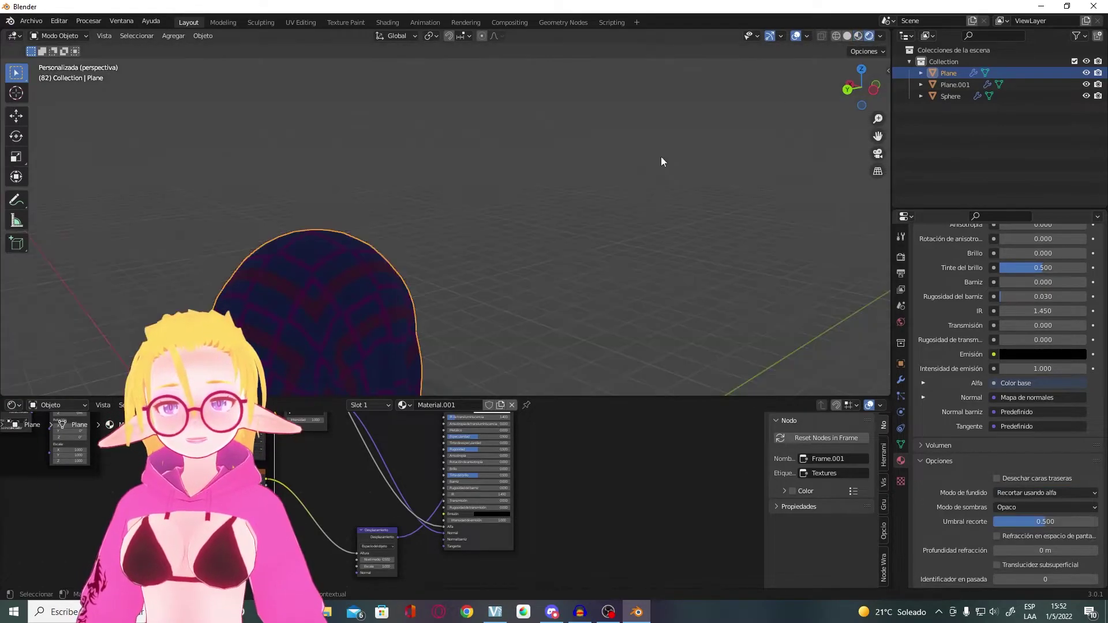
scroll(604, 188, up, 5)
scroll(644, 161, up, 3)
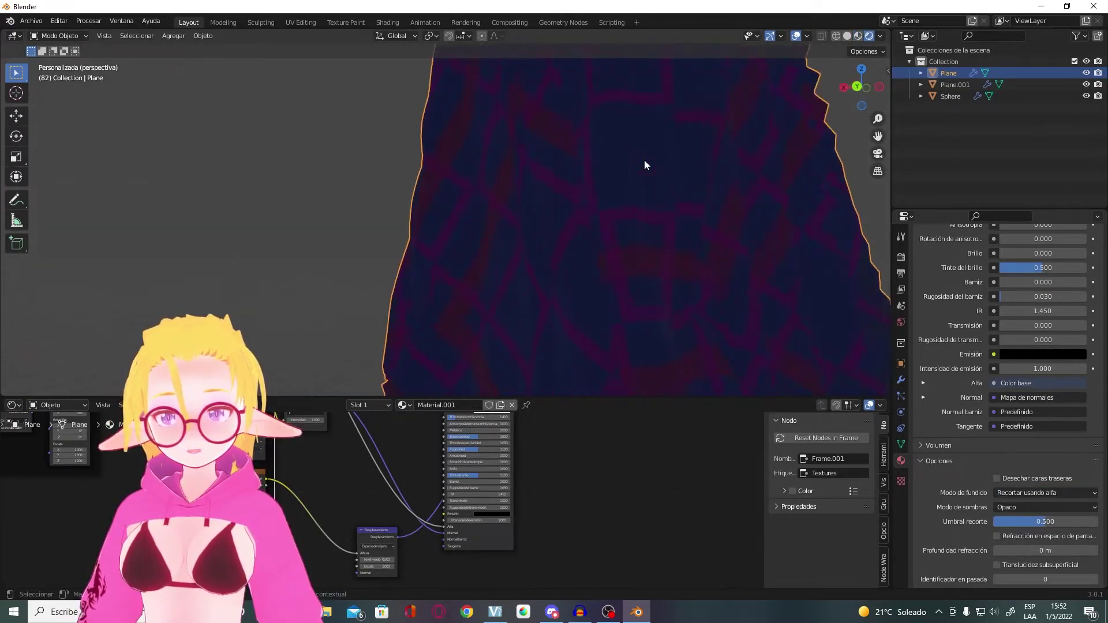
scroll(644, 160, up, 1)
Step: Change the Blend Mode to Alpha Blend and replay the see-through cloth simulation
click(1047, 493)
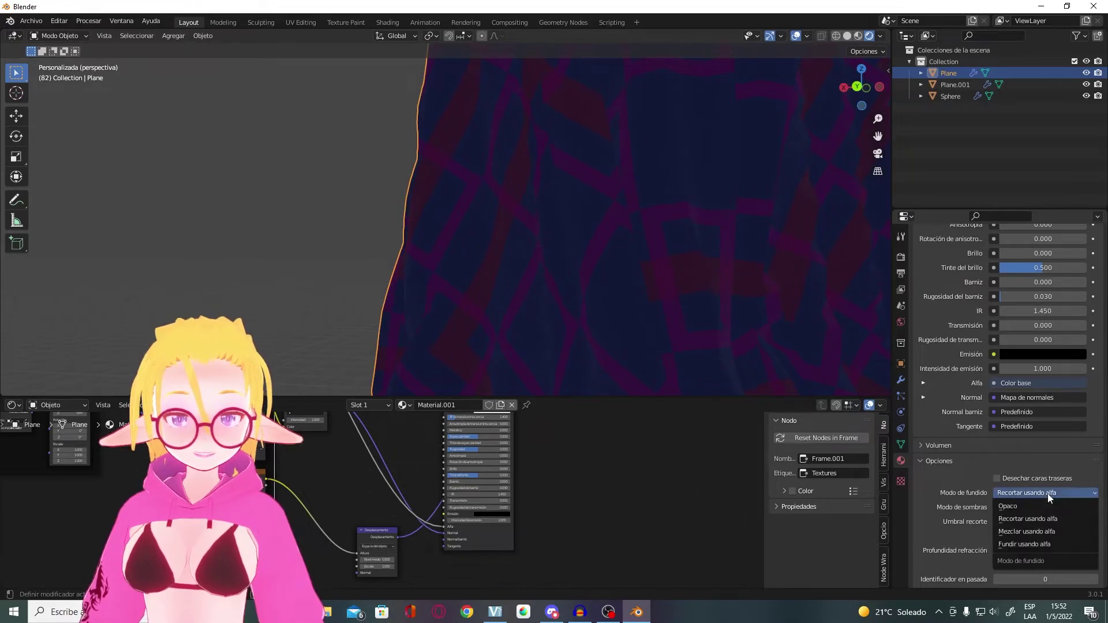
click(1051, 531)
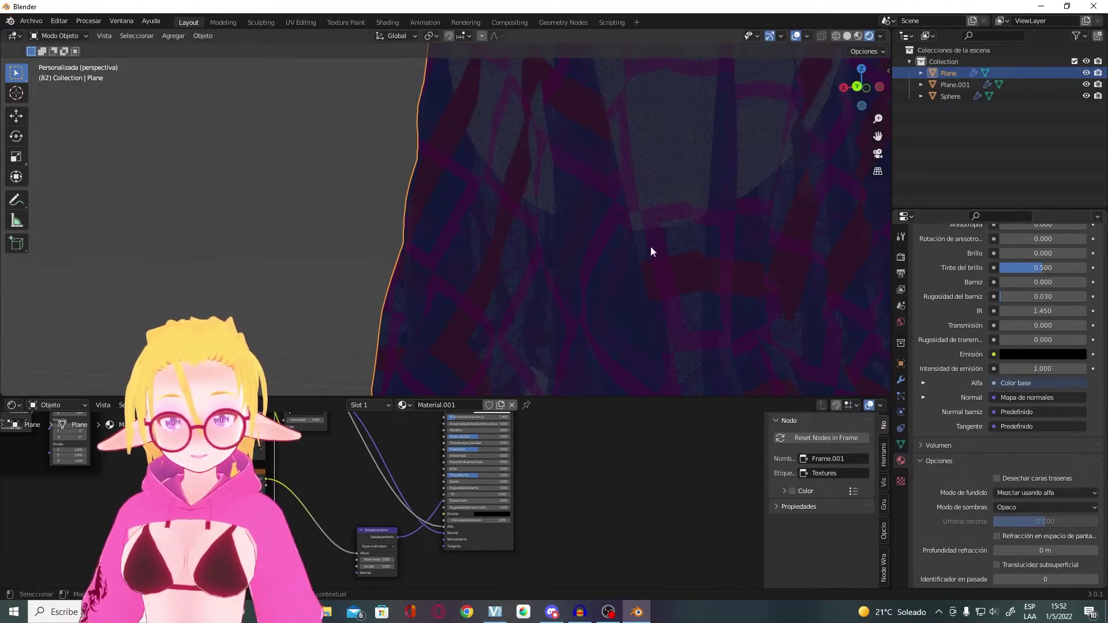
scroll(548, 267, down, 3)
scroll(569, 268, down, 3)
middle_drag(569, 268, 672, 262)
scroll(671, 262, up, 5)
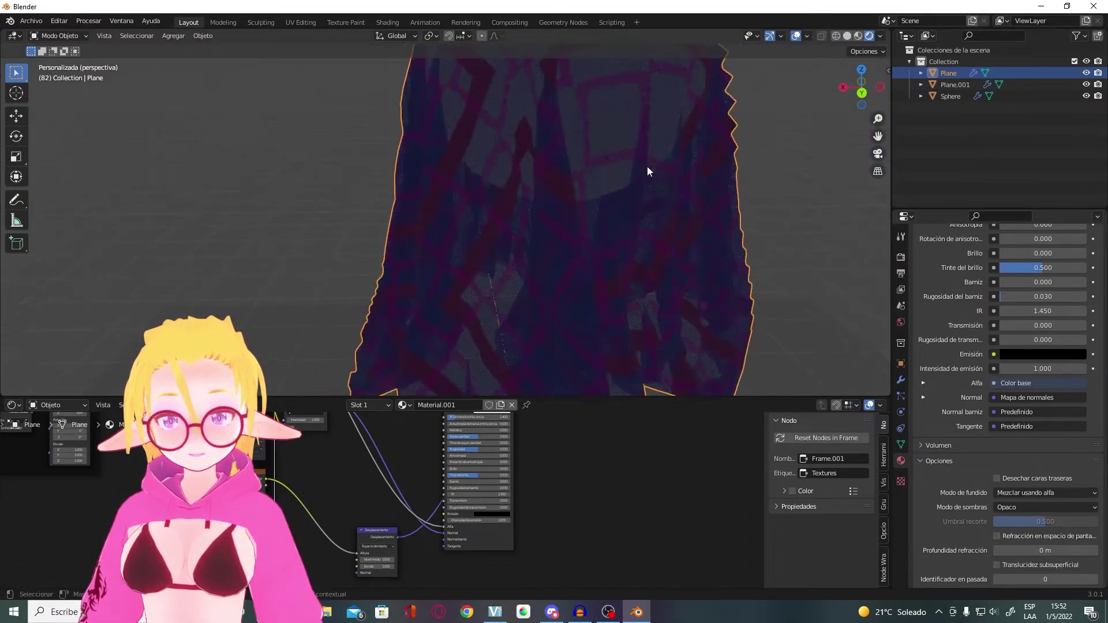
mouse_move(647, 166)
middle_down()
mouse_move(812, 148)
mouse_move(138, 126)
mouse_move(169, 131)
middle_up()
key(space)
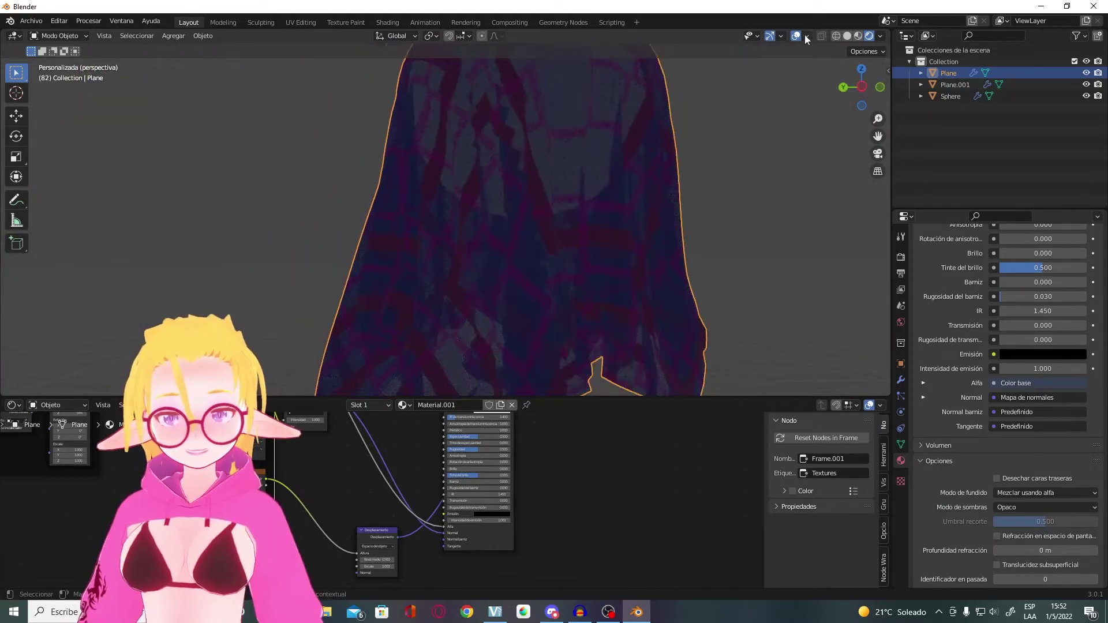
scroll(346, 288, down, 10)
scroll(505, 283, up, 5)
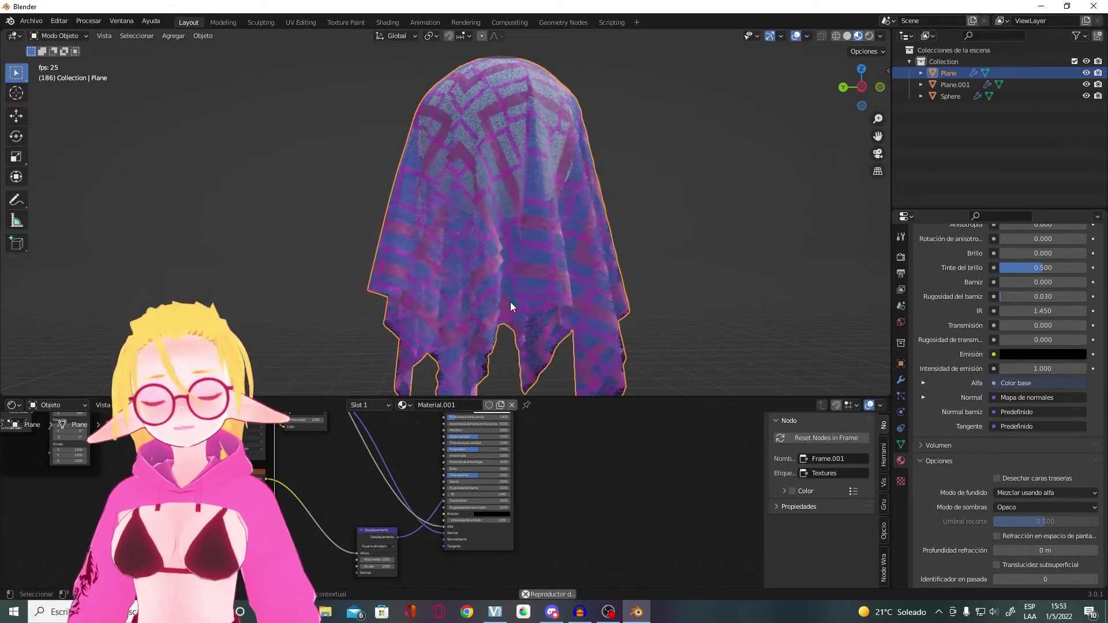
scroll(555, 220, down, 3)
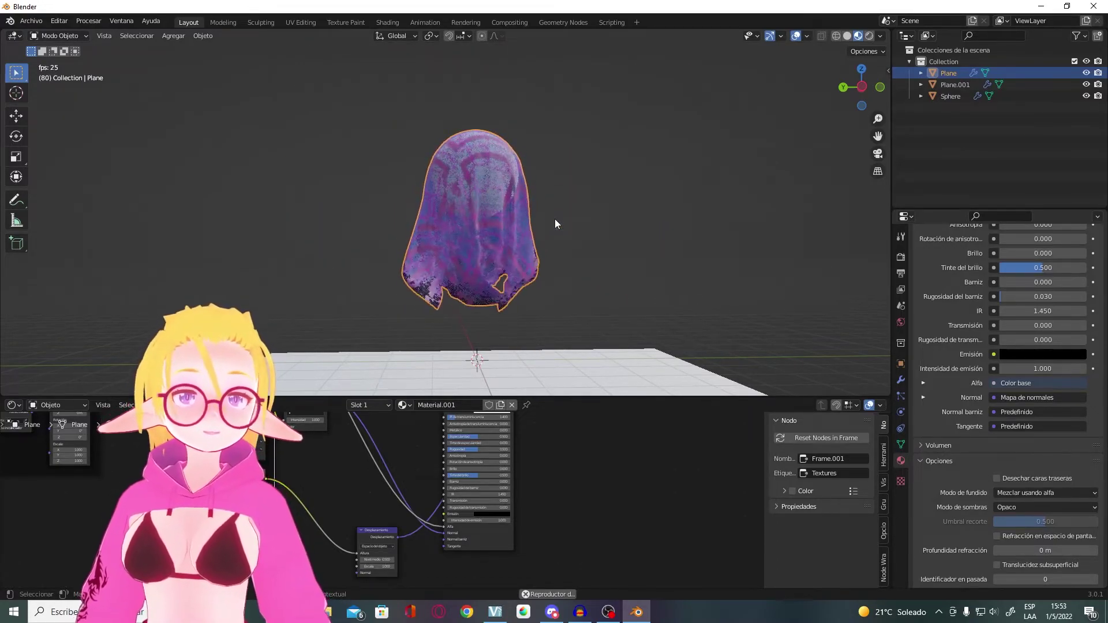
mouse_move(555, 219)
middle_down()
mouse_move(620, 257)
mouse_move(681, 243)
mouse_move(563, 231)
middle_up()
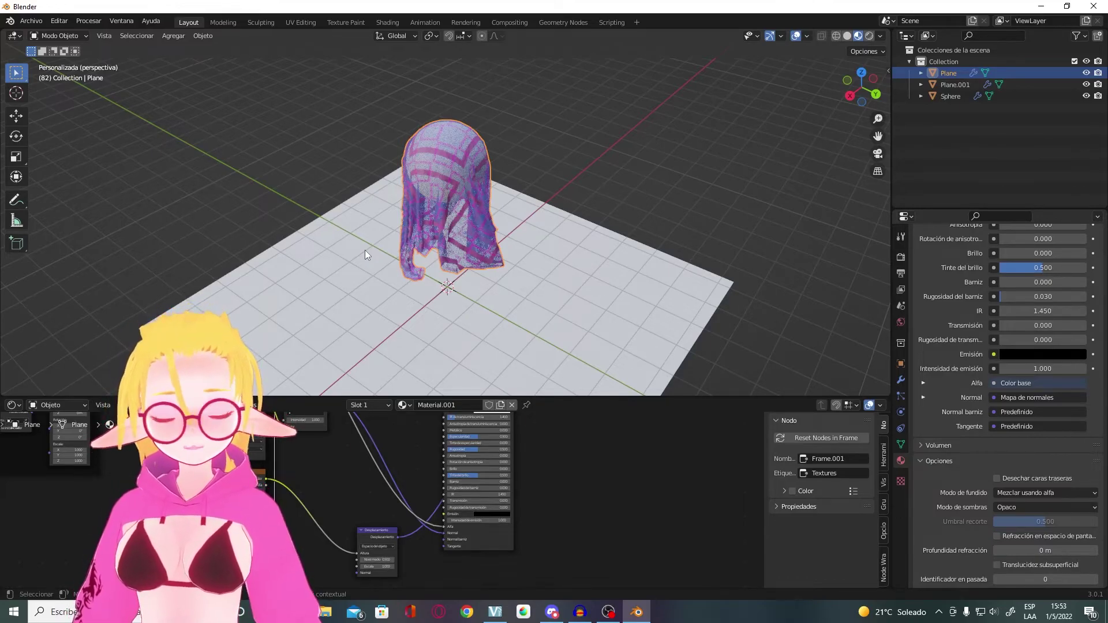
scroll(346, 248, up, 3)
middle_drag(346, 247, 708, 179)
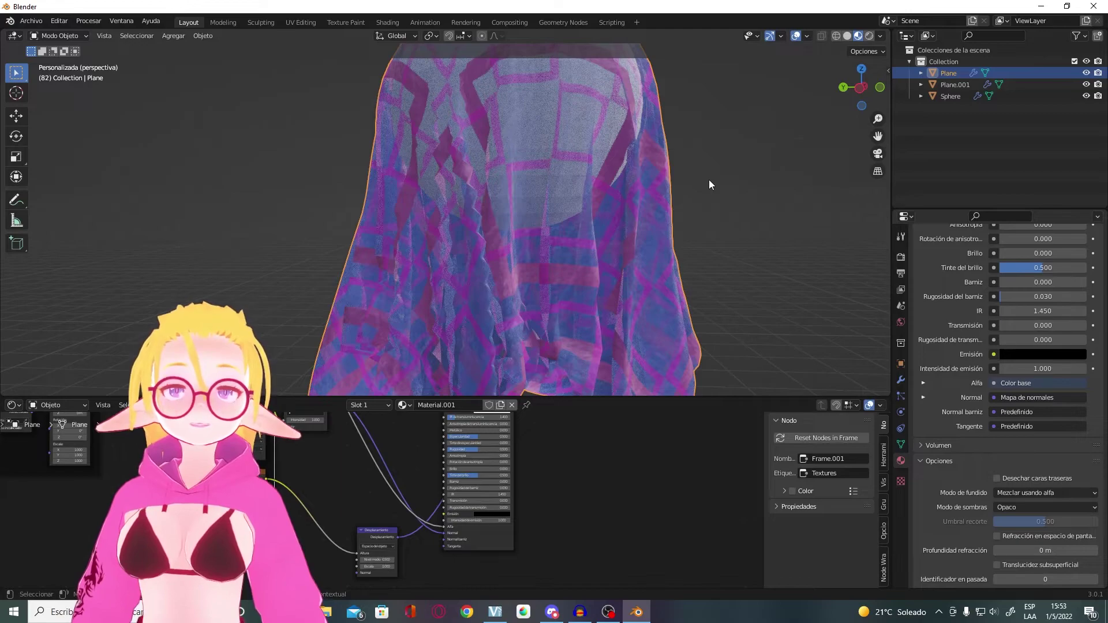
scroll(709, 179, down, 6)
middle_drag(695, 199, 723, 182)
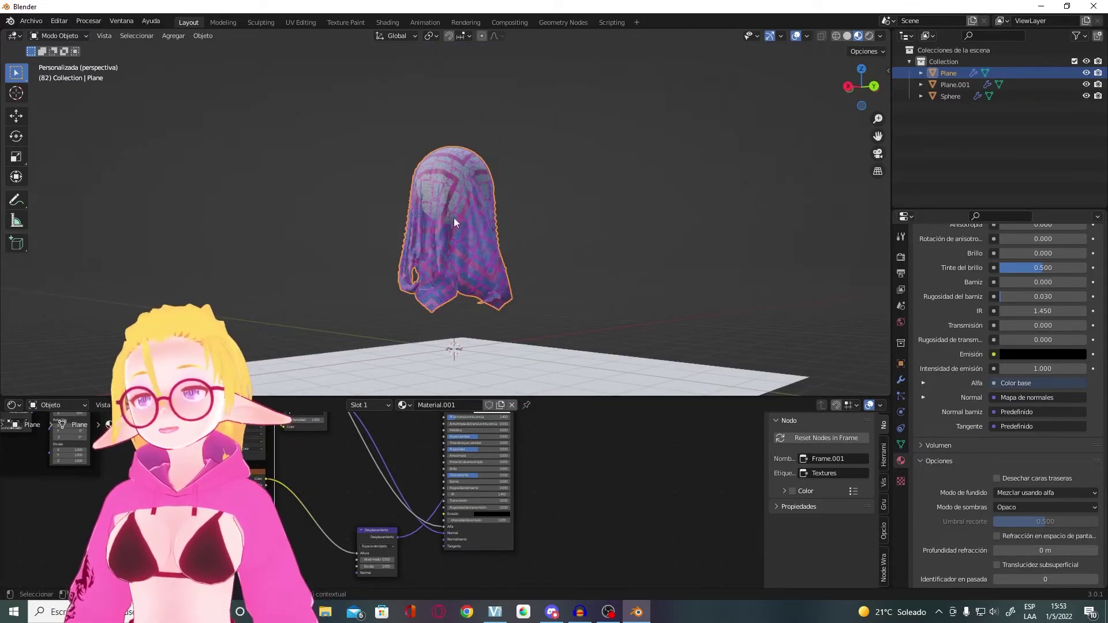
scroll(404, 246, down, 3)
scroll(399, 247, up, 4)
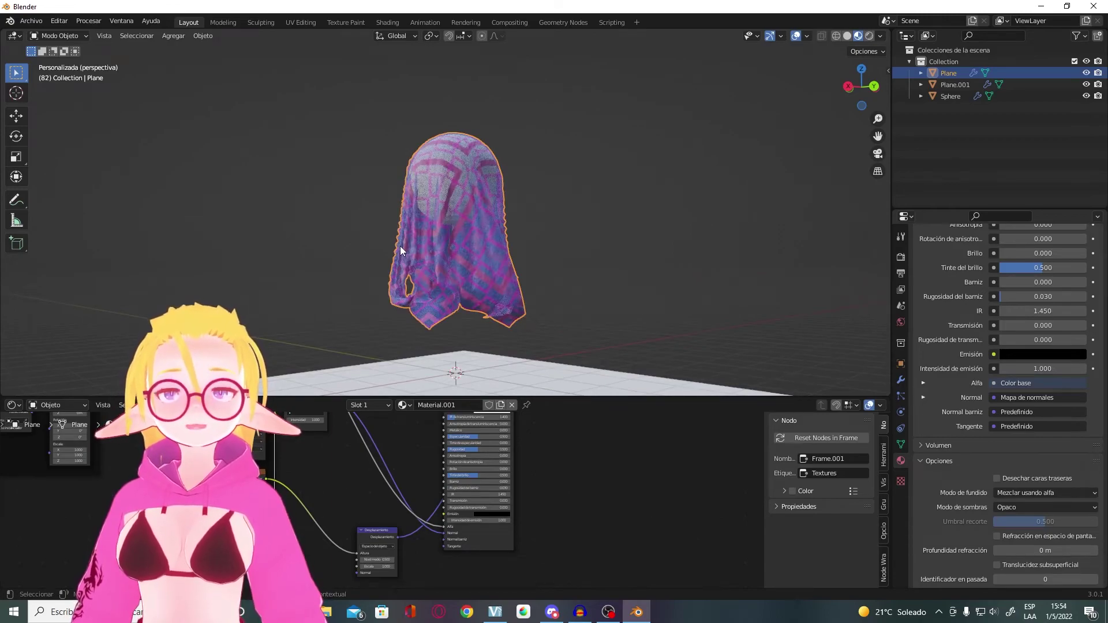